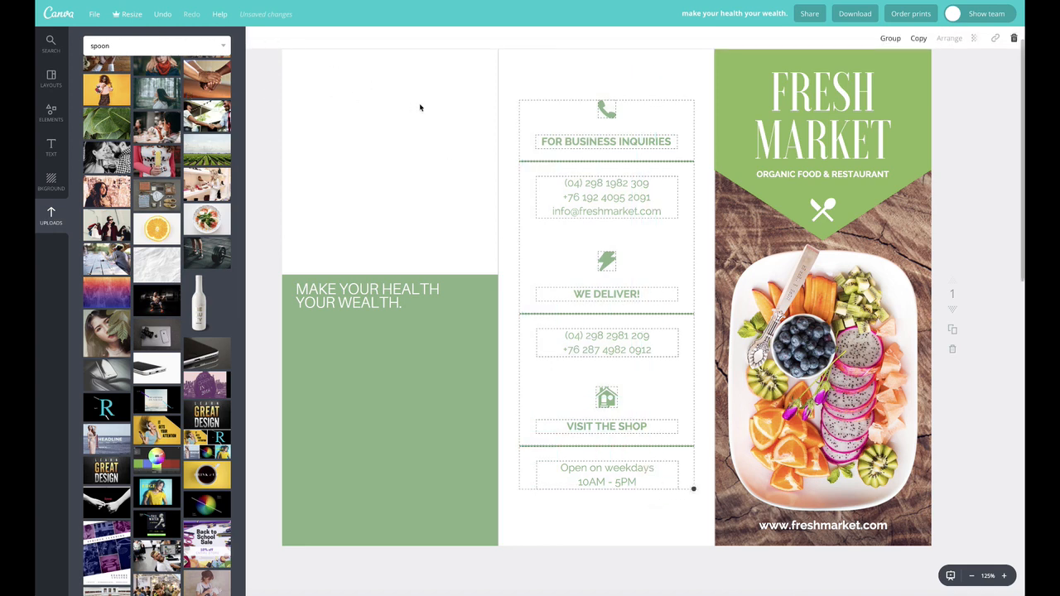
Group the selected contact elements on the brochure's middle panel, recolor them dark grey, and ungroup them
click(891, 39)
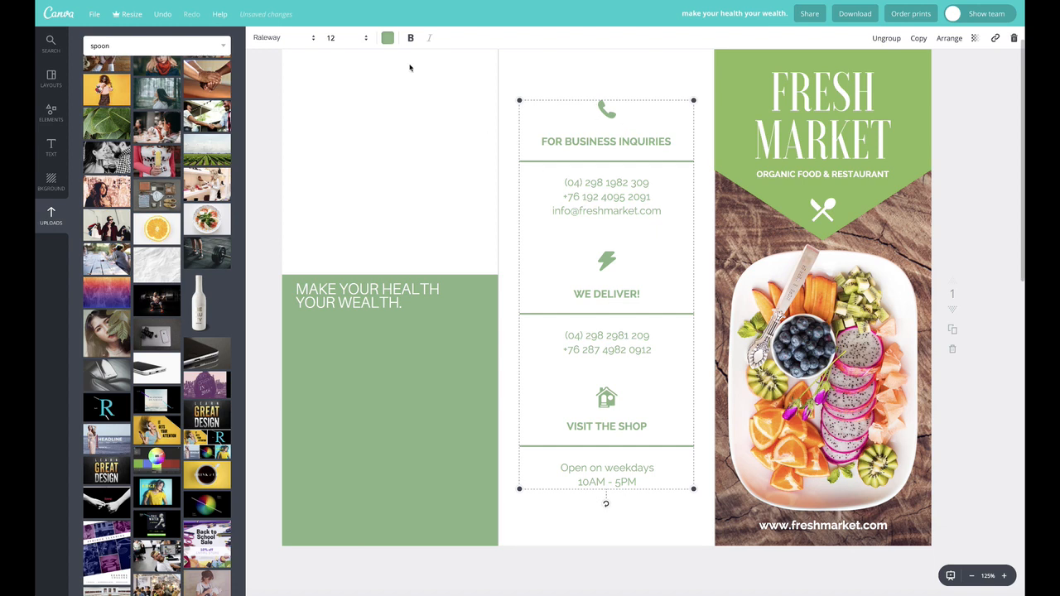
click(388, 37)
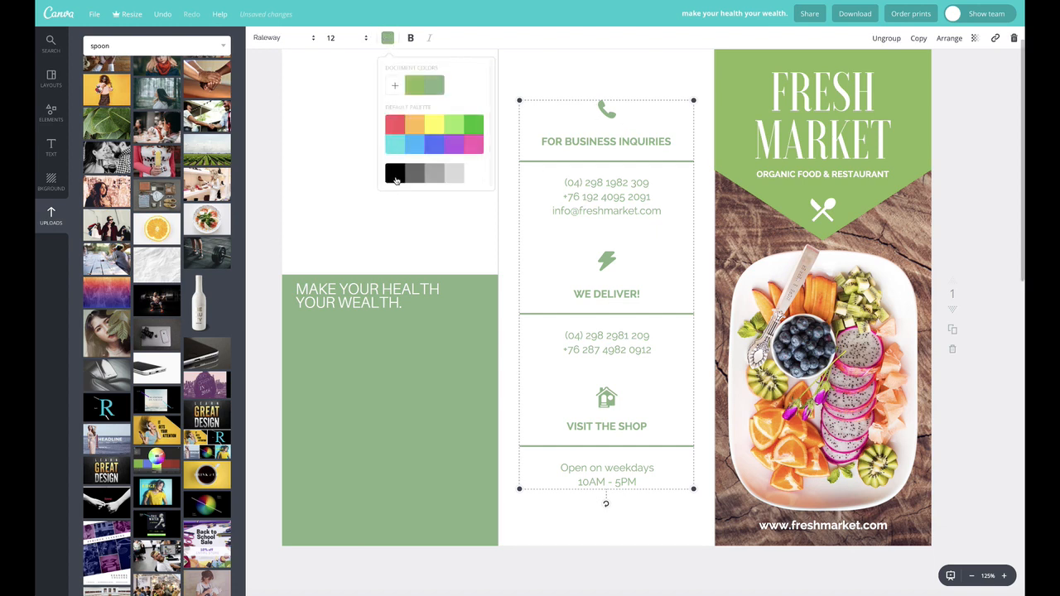
click(414, 175)
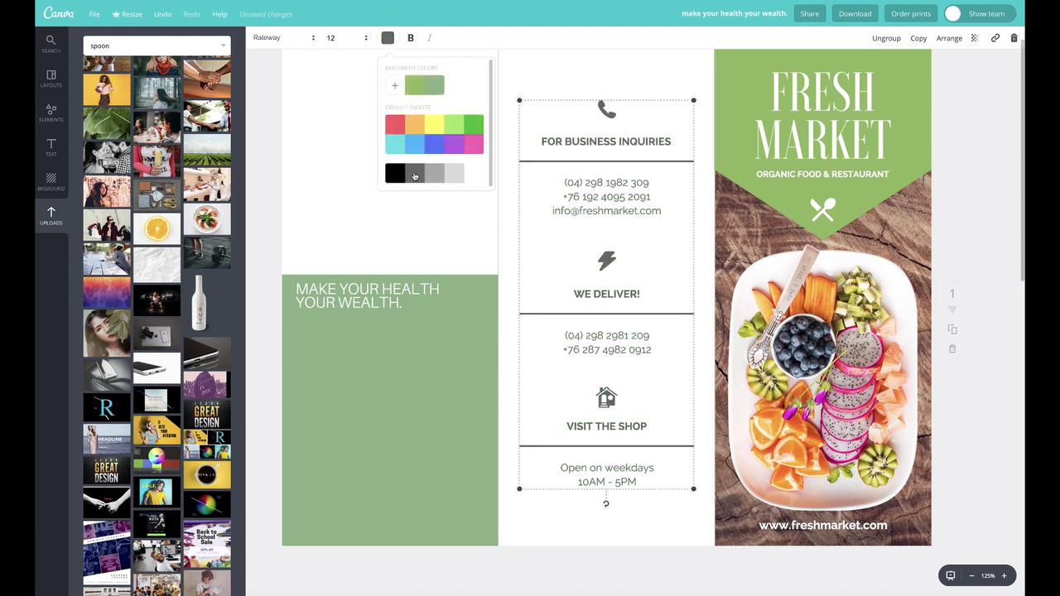
click(892, 43)
Recolor the phone, lightning bolt and house icons on the middle panel with the brighter green from the document colors
click(606, 109)
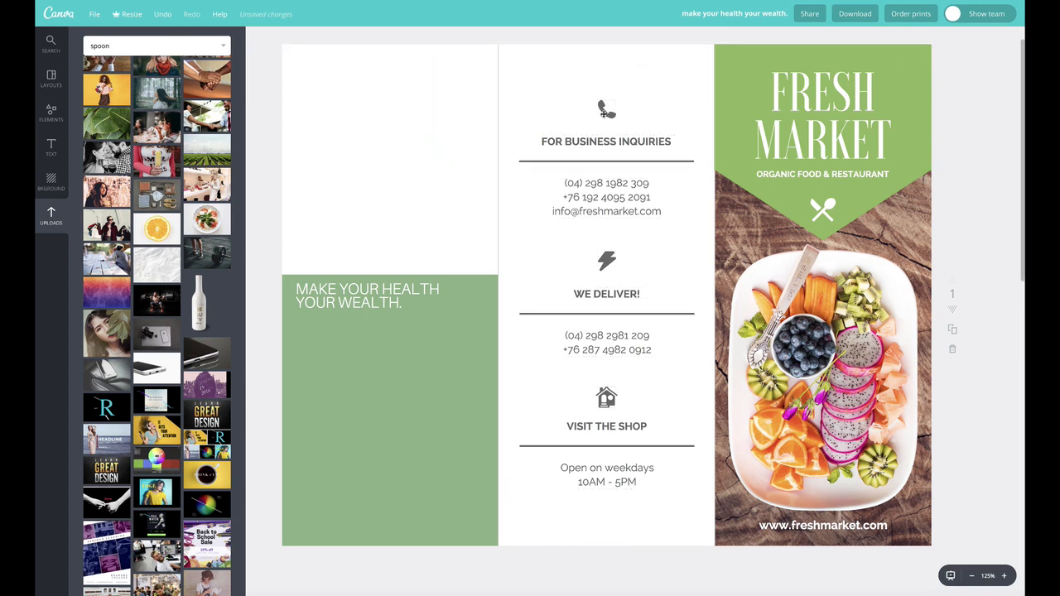
click(256, 38)
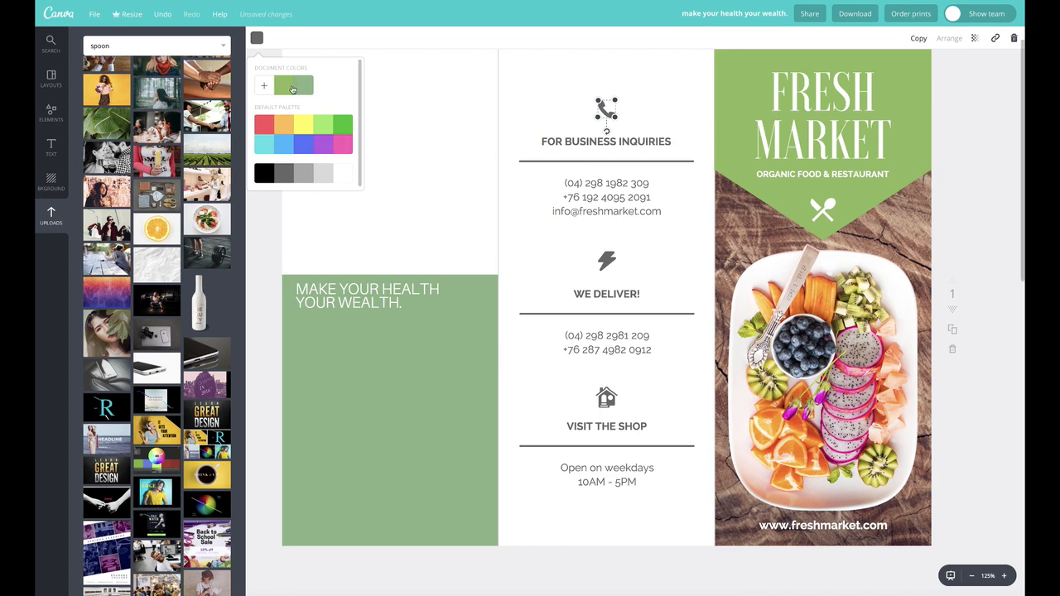
click(284, 84)
click(389, 75)
click(606, 260)
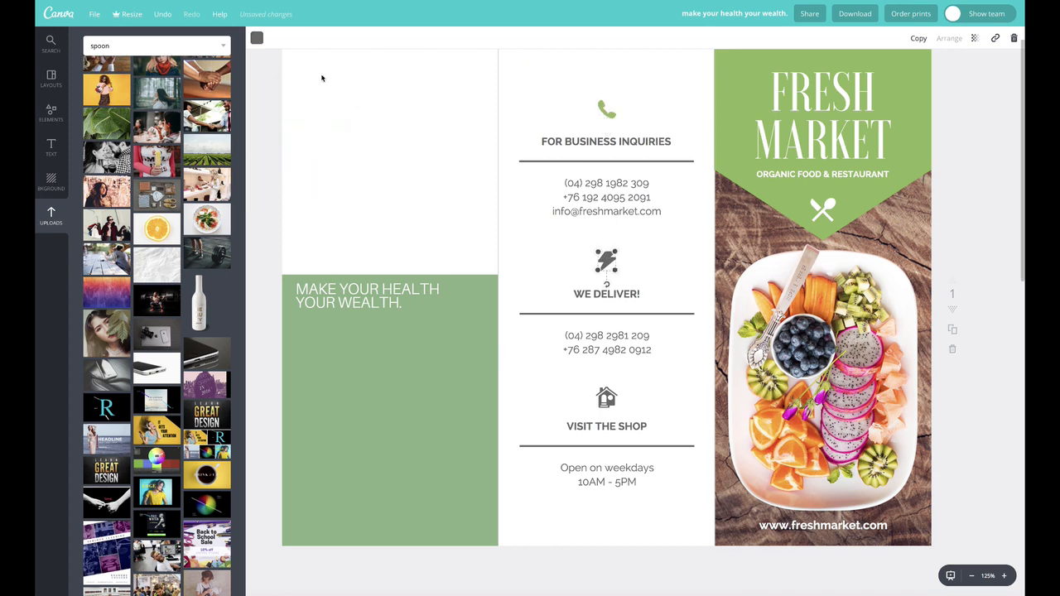
click(257, 39)
click(284, 84)
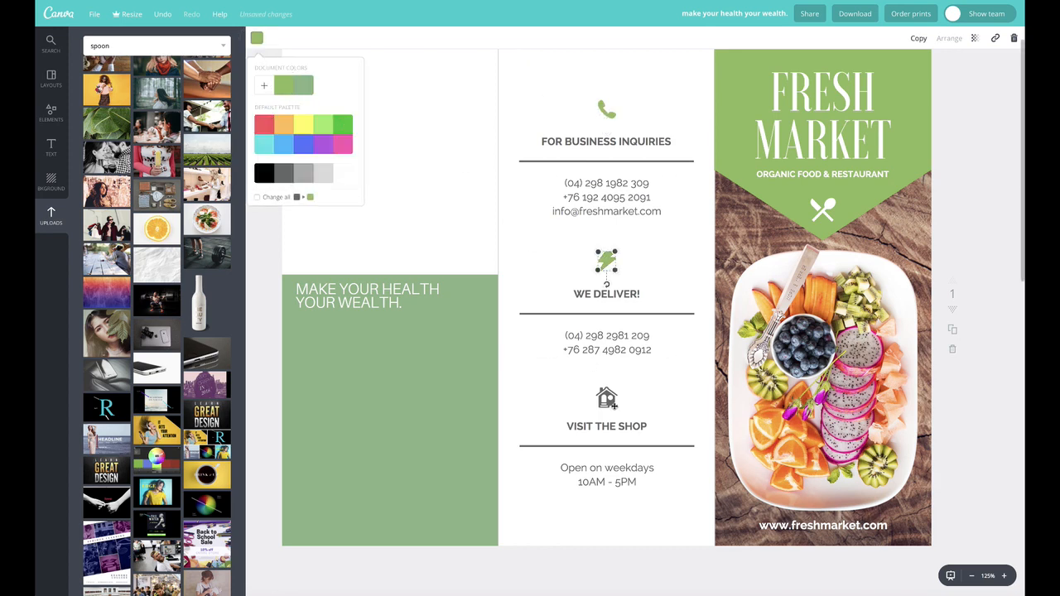
click(494, 285)
click(606, 397)
click(257, 37)
click(290, 86)
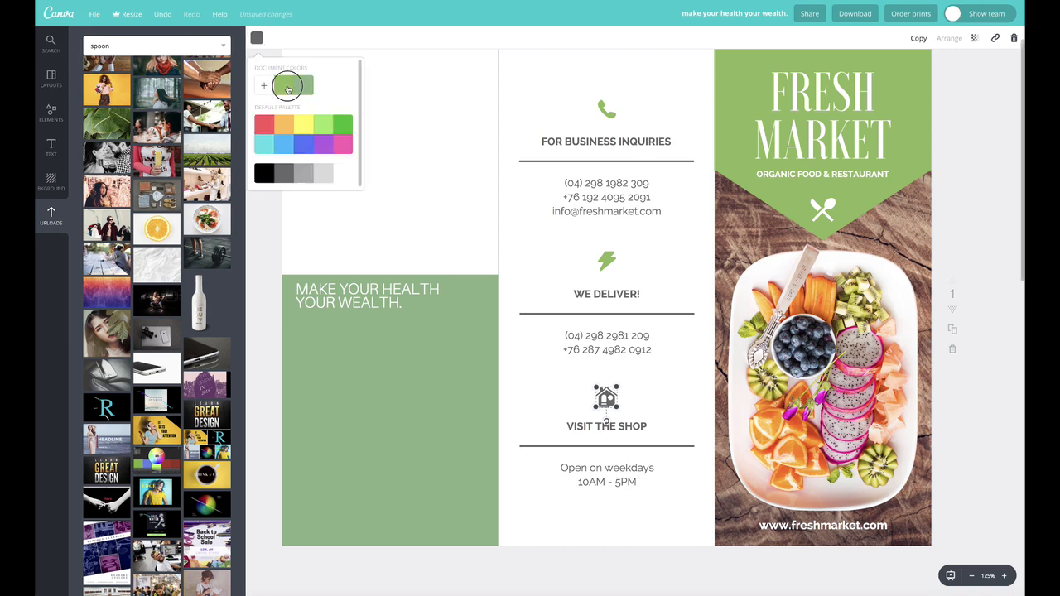
click(472, 84)
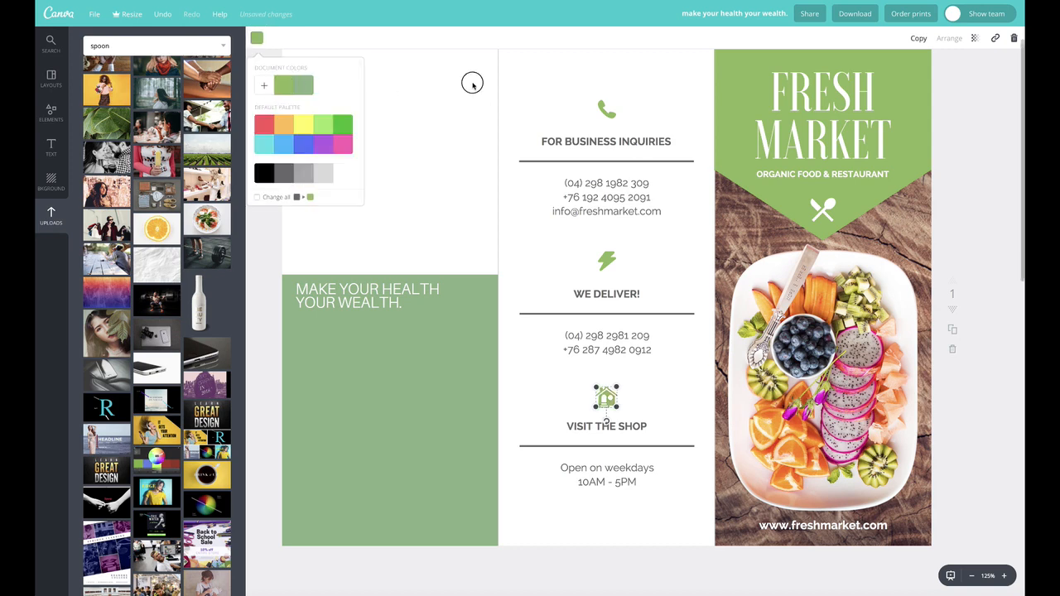
Examine the text formatting of the cover title, the tagline, the FOR BUSINESS INQUIRIES heading and the contact details below it
click(546, 161)
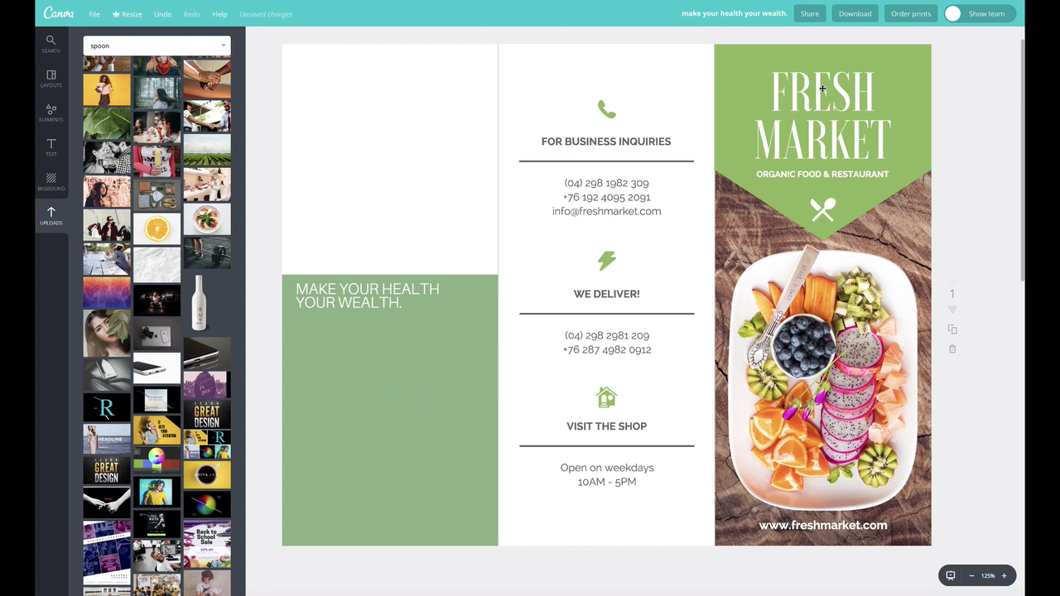
double_click(822, 89)
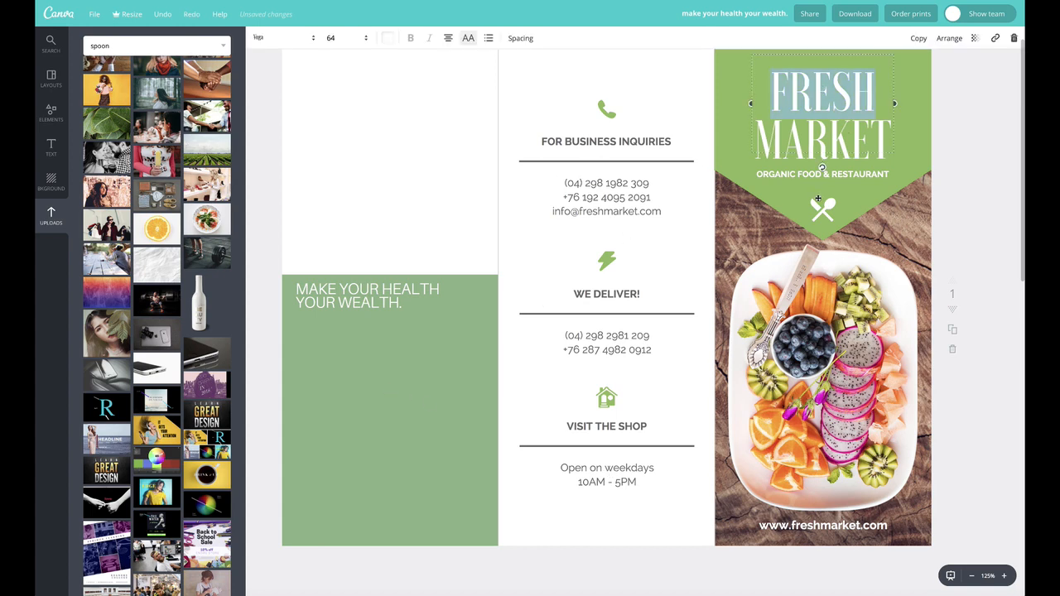
double_click(776, 174)
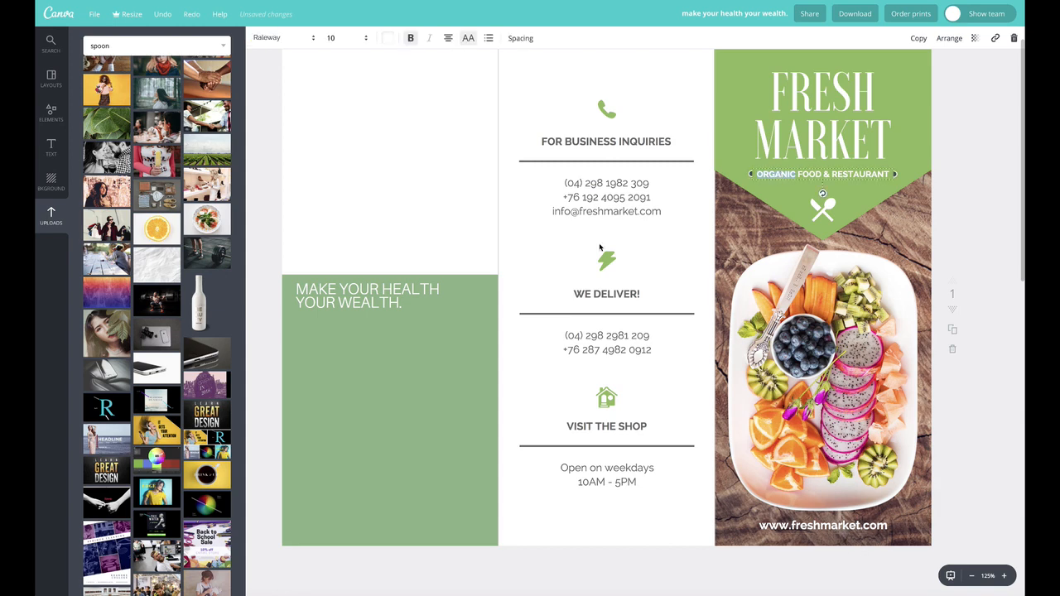
click(510, 119)
triple_click(605, 140)
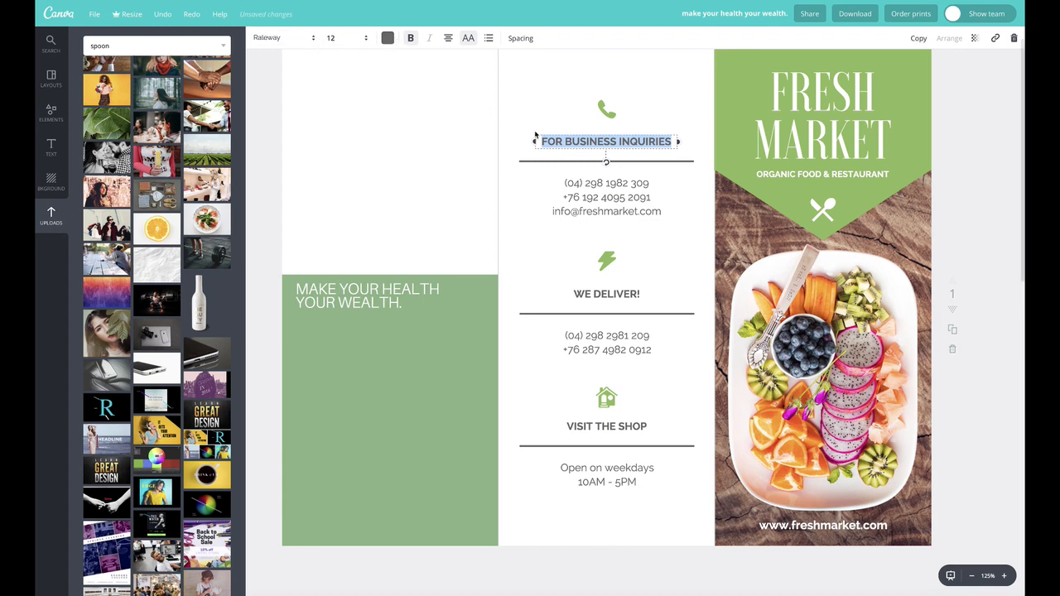
click(584, 183)
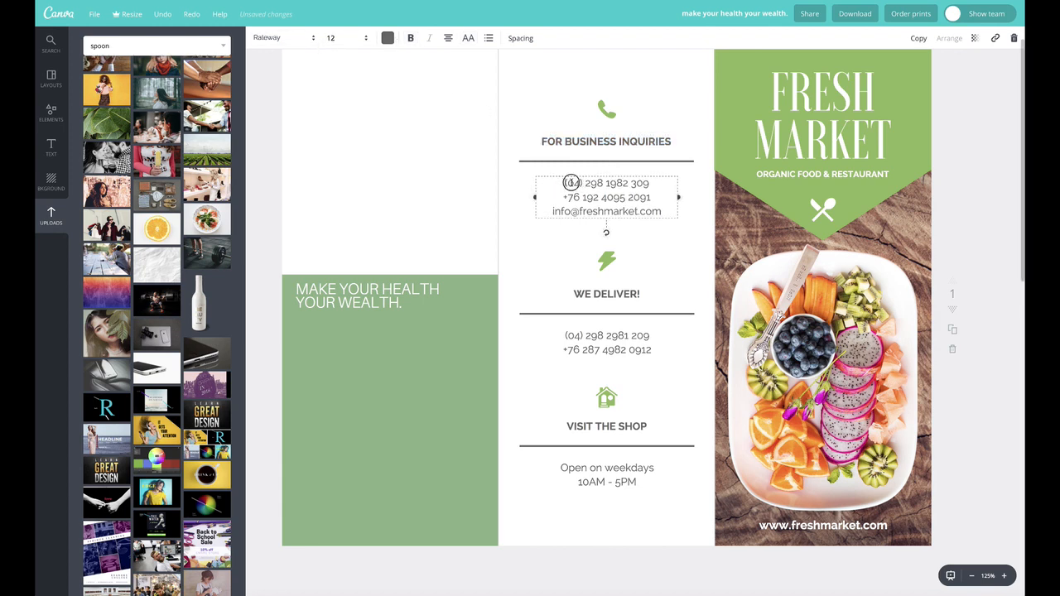
drag(566, 183, 660, 209)
click(394, 122)
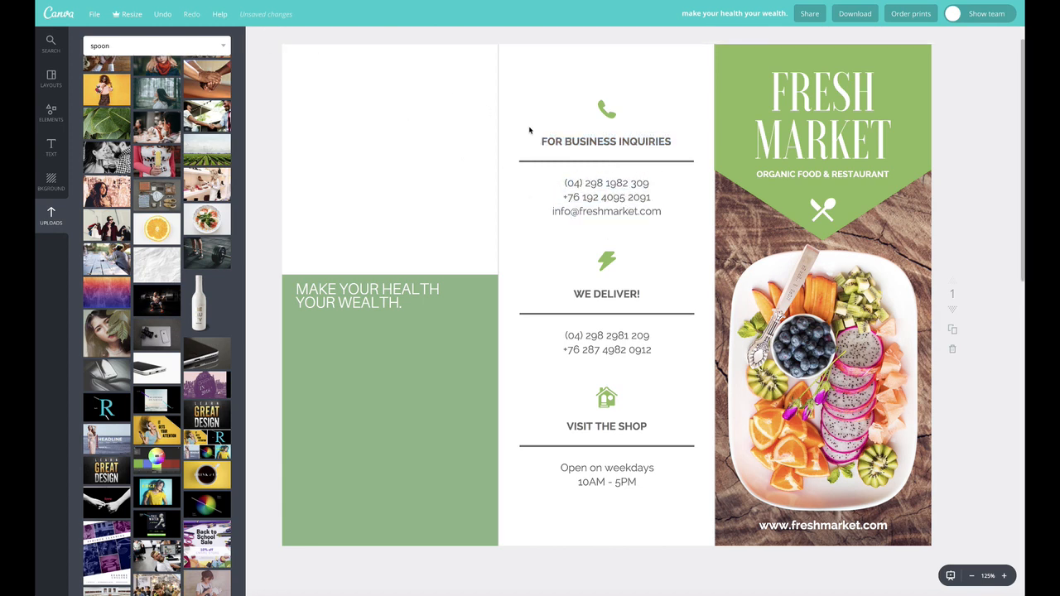
Try bold formatting on the contact details under FOR BUSINESS INQUIRIES, and undo it
double_click(600, 211)
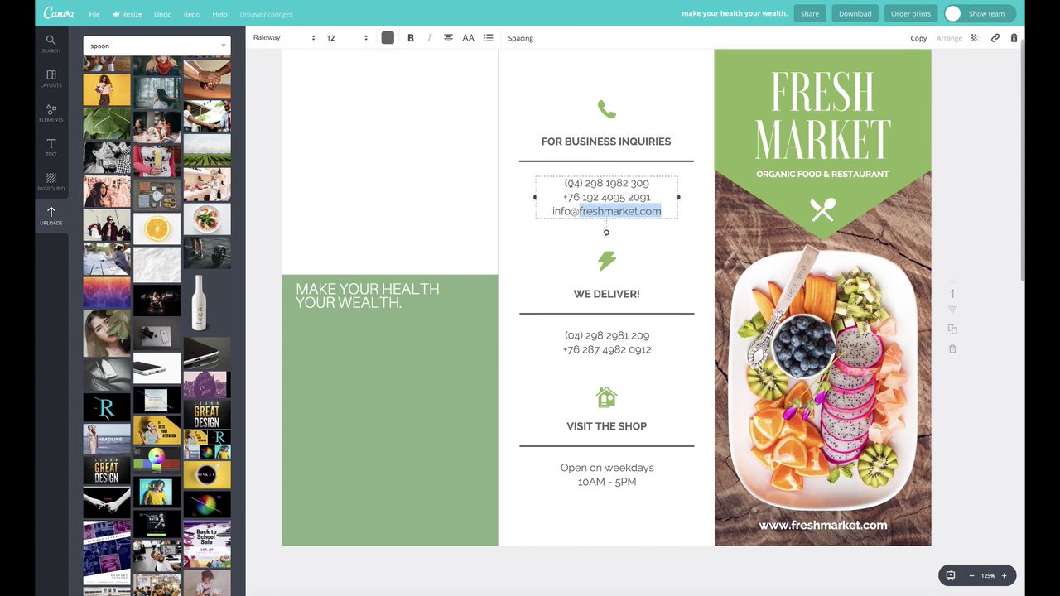
drag(563, 183, 689, 216)
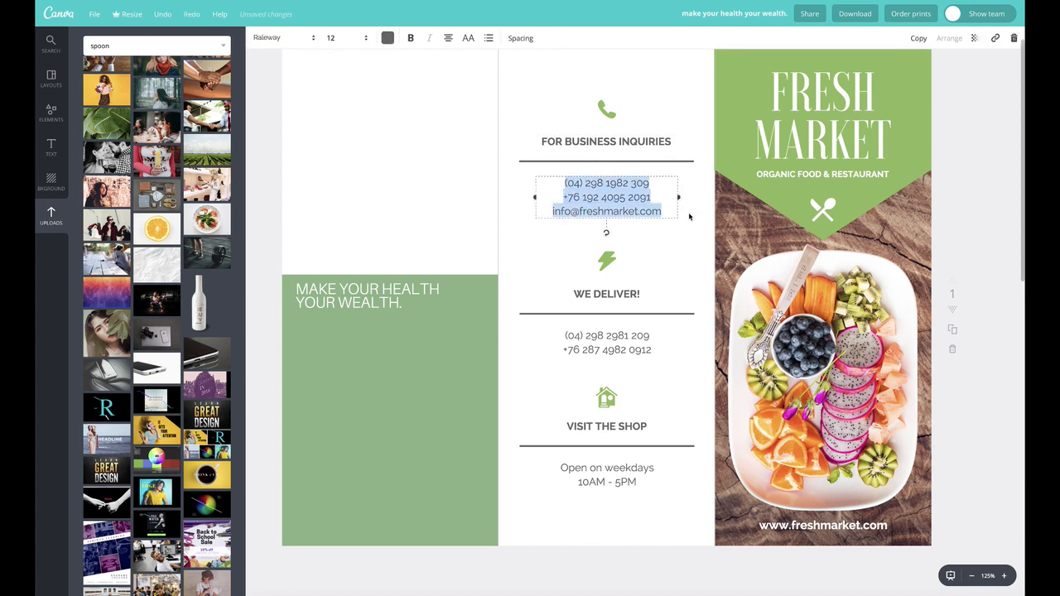
click(412, 40)
click(406, 143)
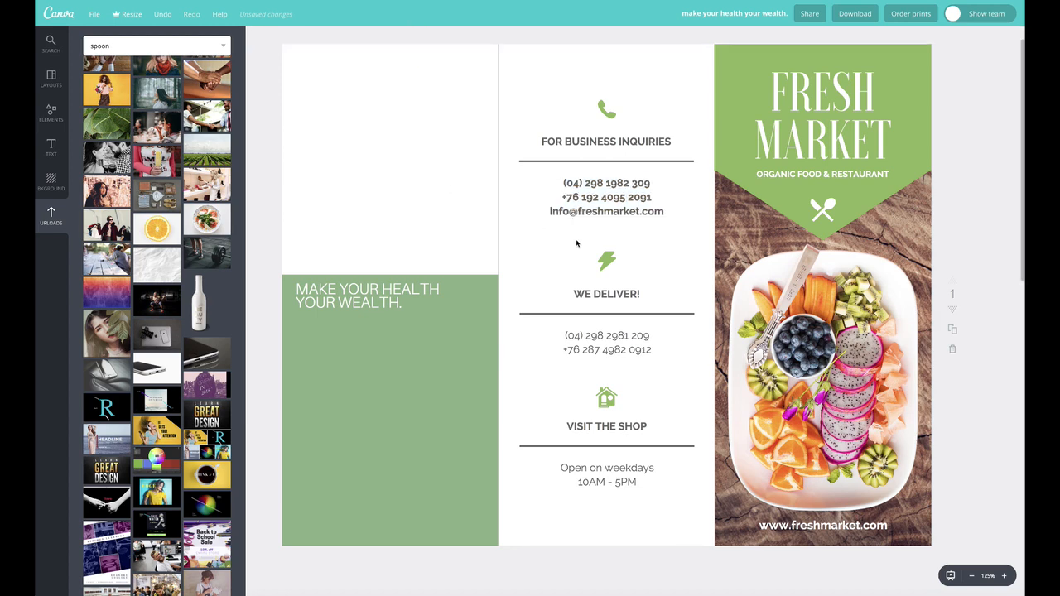
key(ctrl+z)
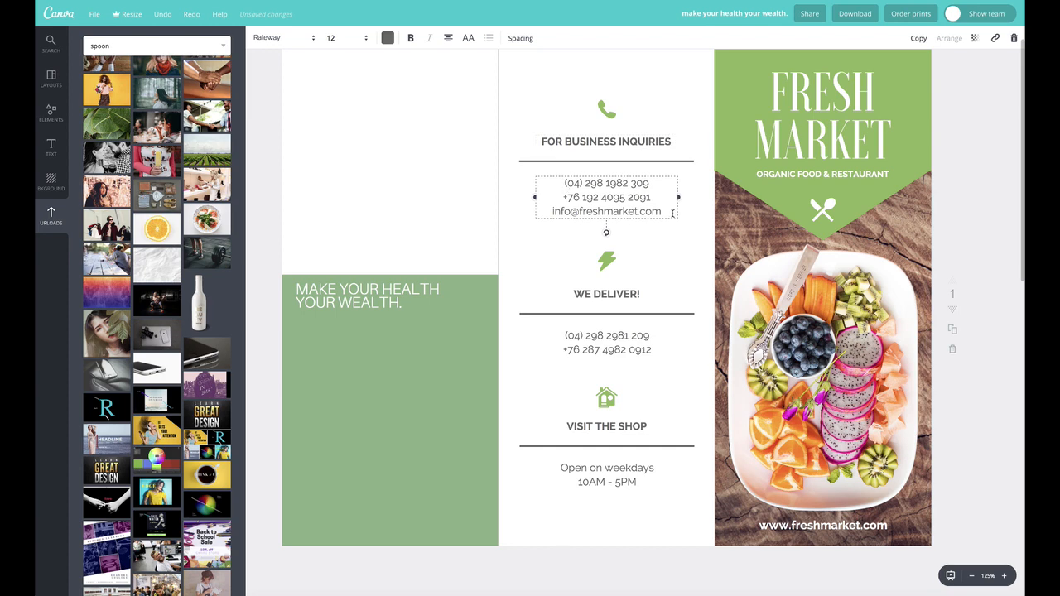
click(615, 75)
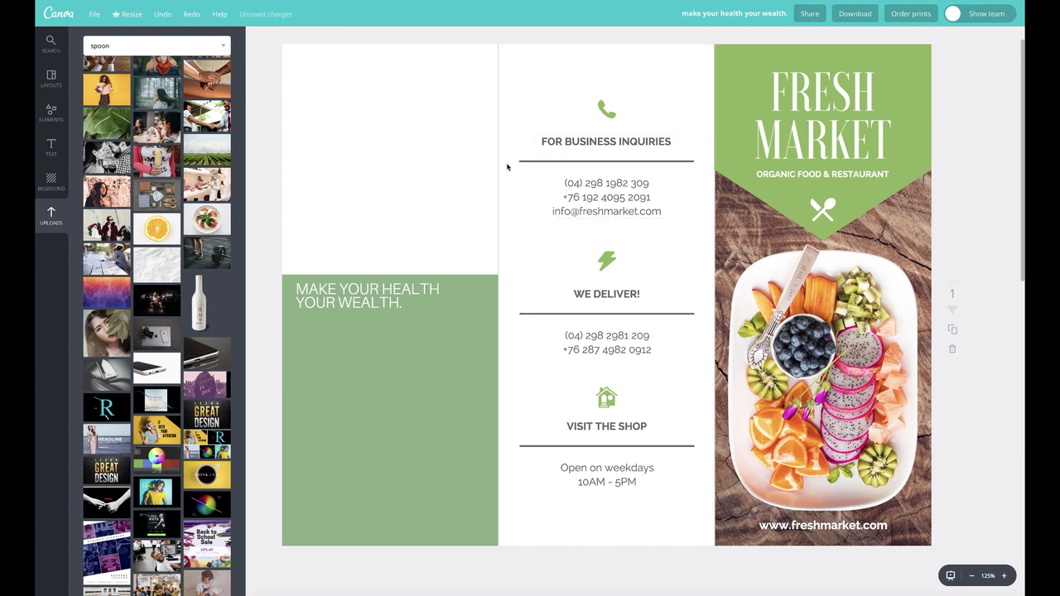
Recolor the three horizontal divider lines on the middle panel light grey
click(679, 161)
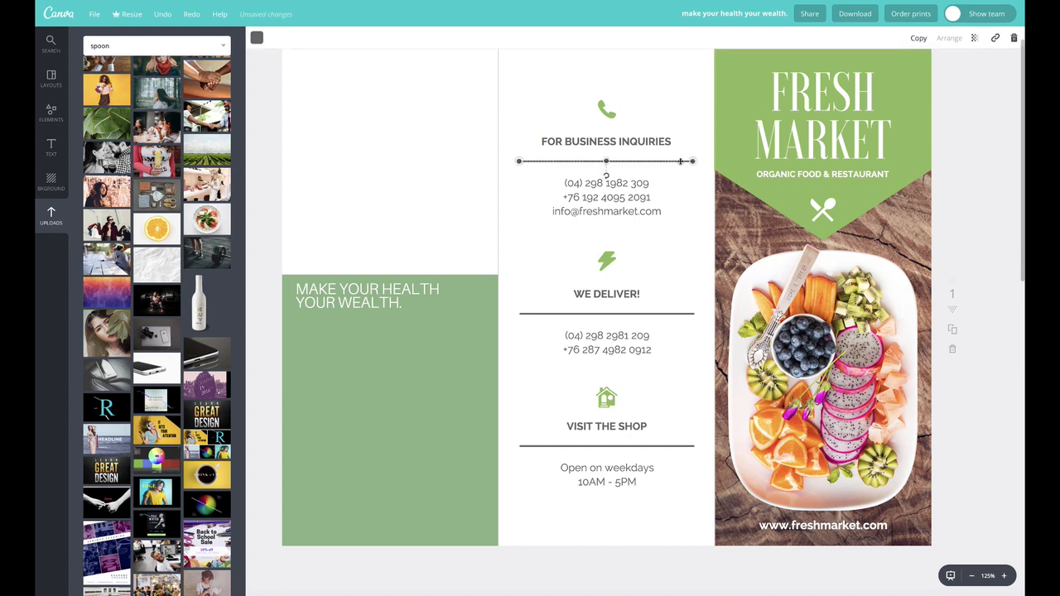
click(257, 38)
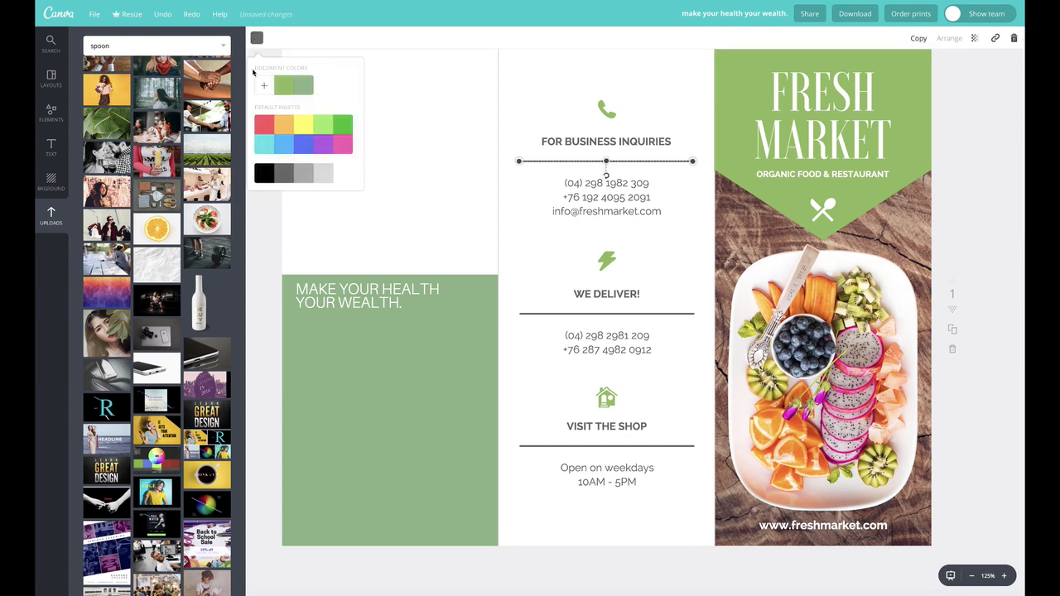
click(323, 173)
click(532, 88)
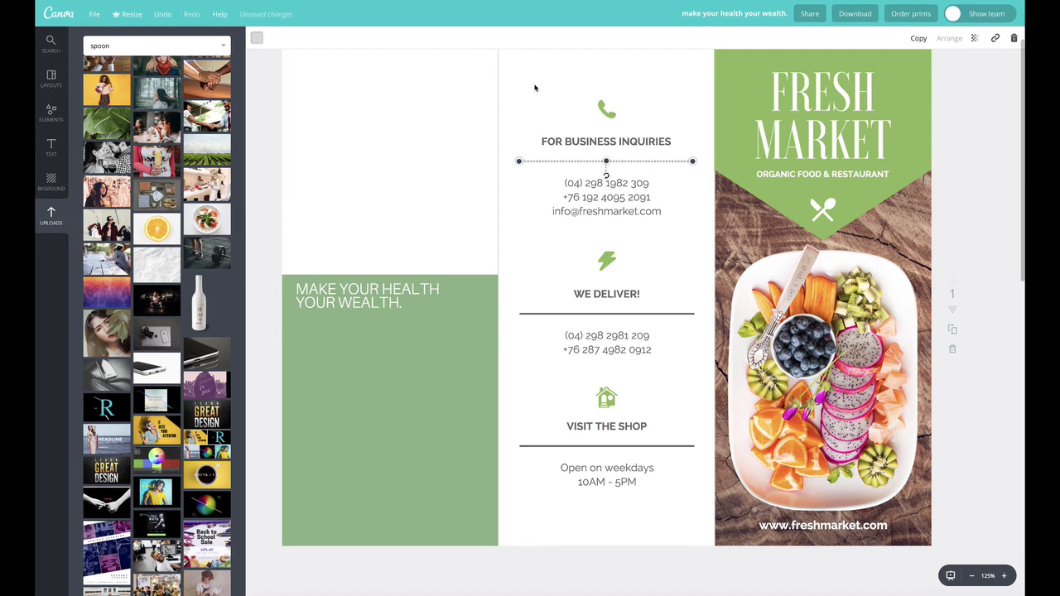
click(536, 88)
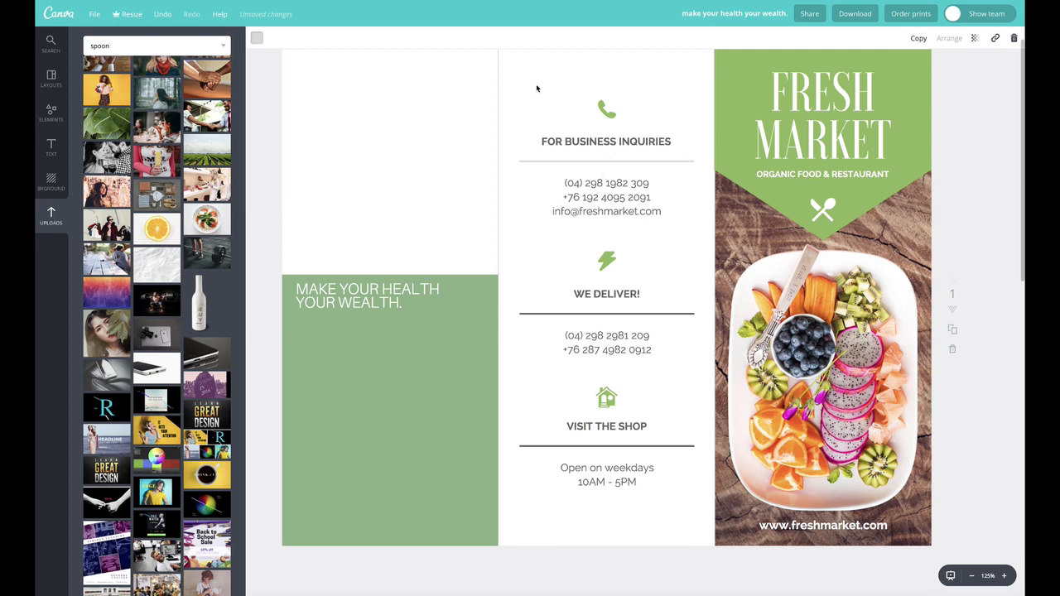
click(542, 314)
click(257, 38)
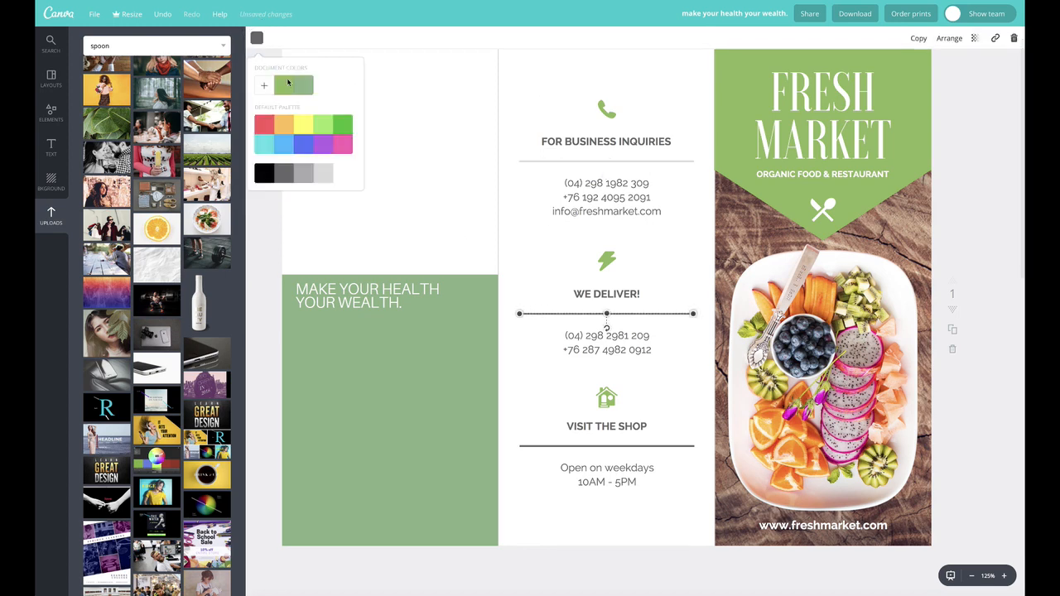
click(325, 173)
click(444, 186)
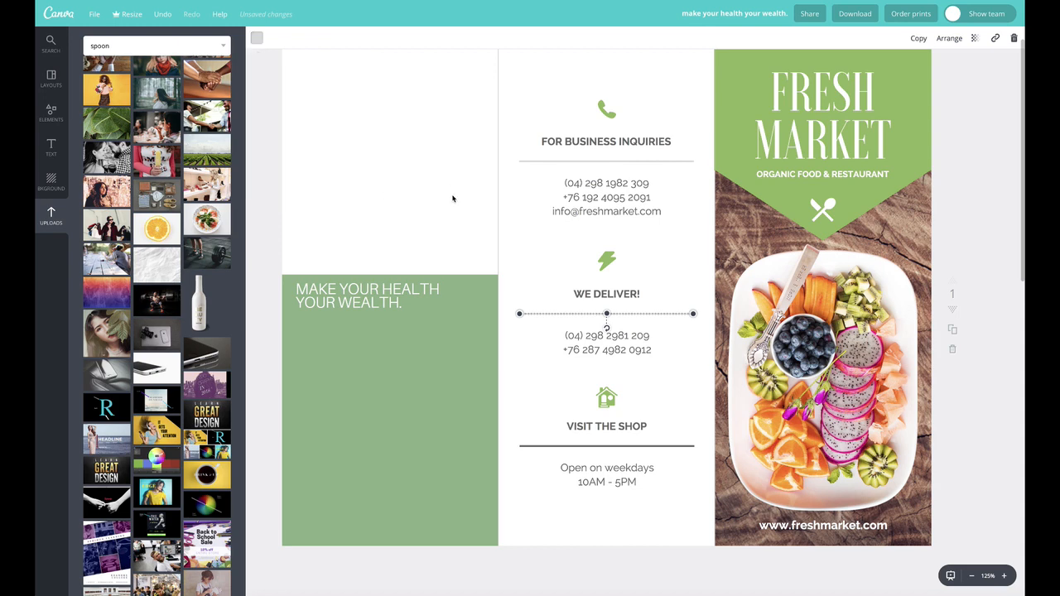
click(546, 451)
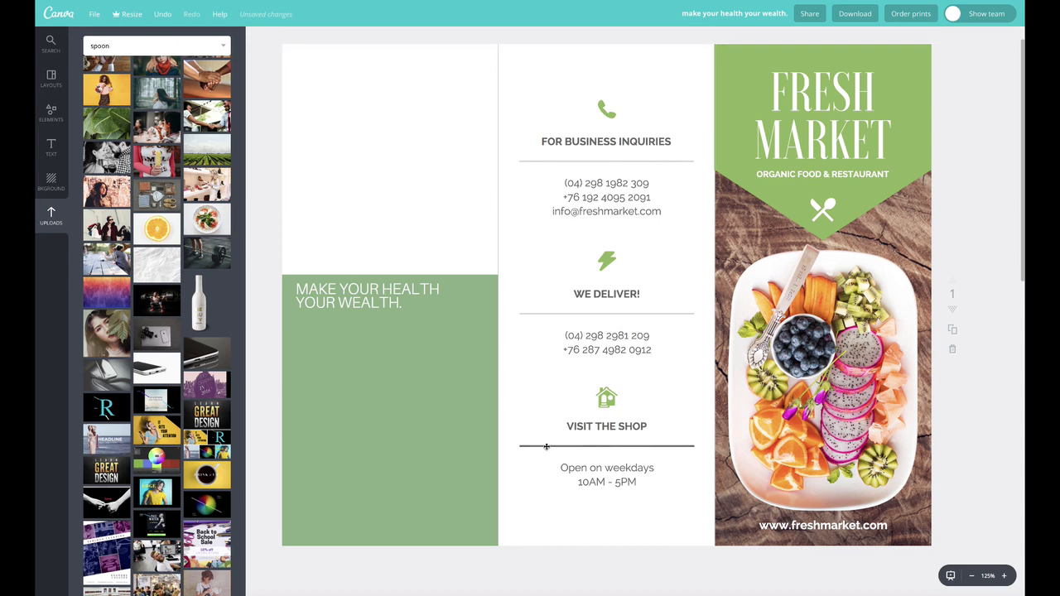
click(547, 447)
click(256, 38)
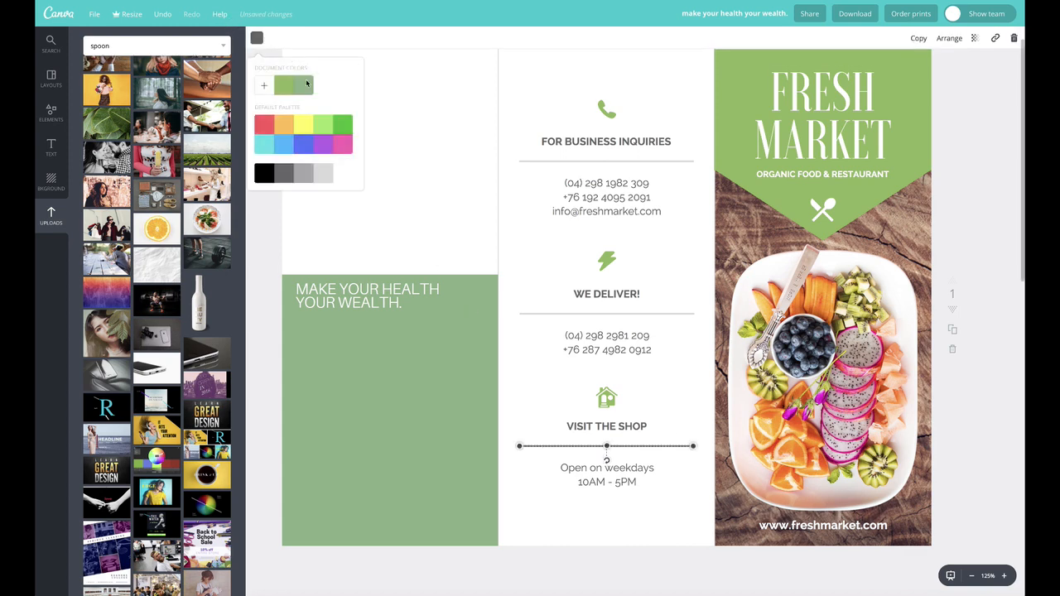
click(416, 180)
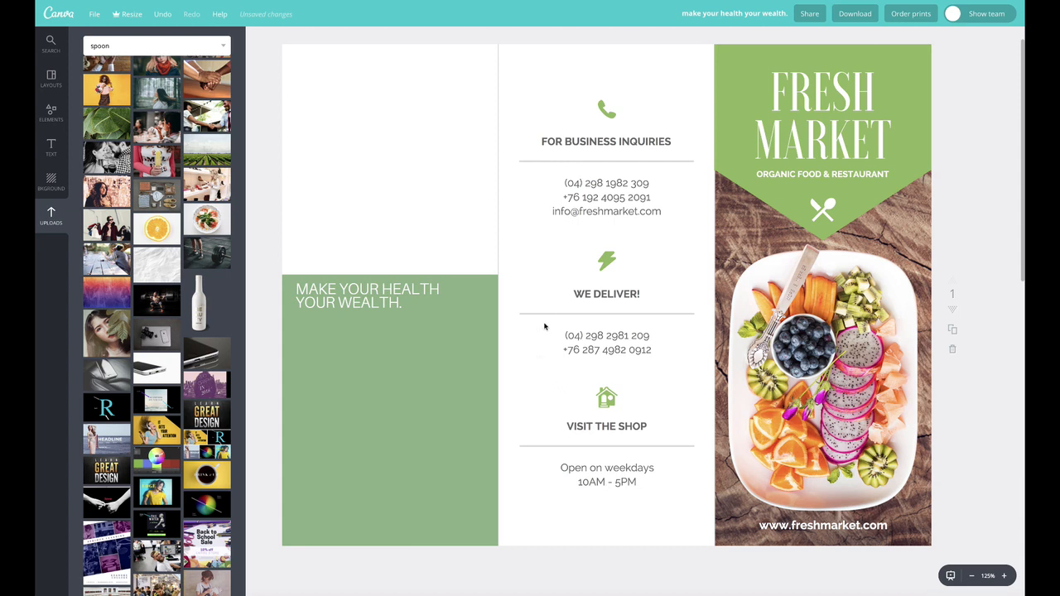
Shift the WE DELIVER! section, with its icon, divider line and phone numbers, slightly upward
drag(553, 259, 636, 329)
click(521, 73)
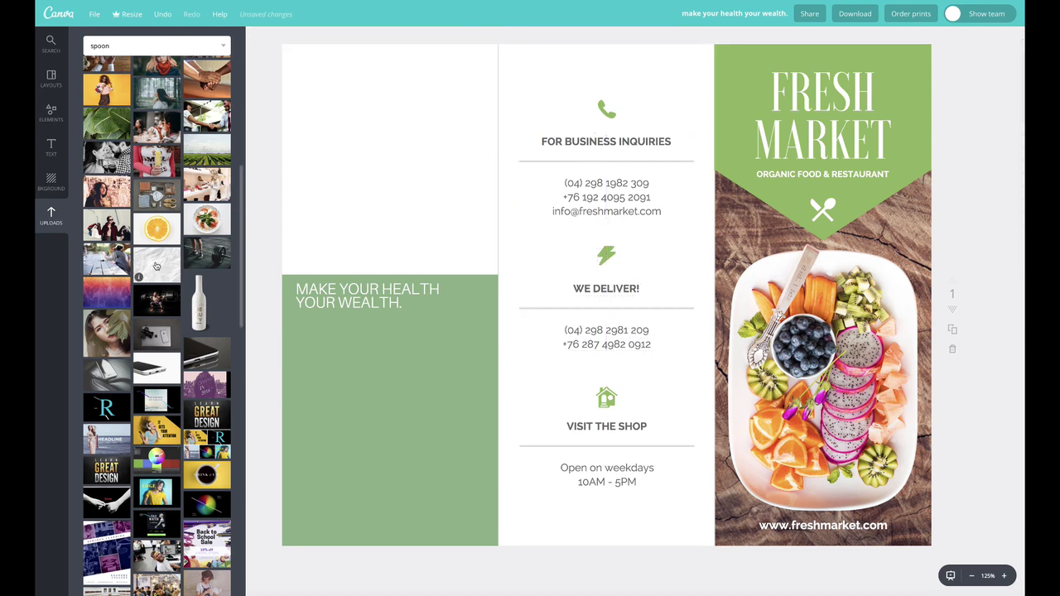
Add the uploaded crumpled paper image over the middle panel, rotated 90° to portrait and enlarged beyond the panel's edges
drag(155, 265, 423, 229)
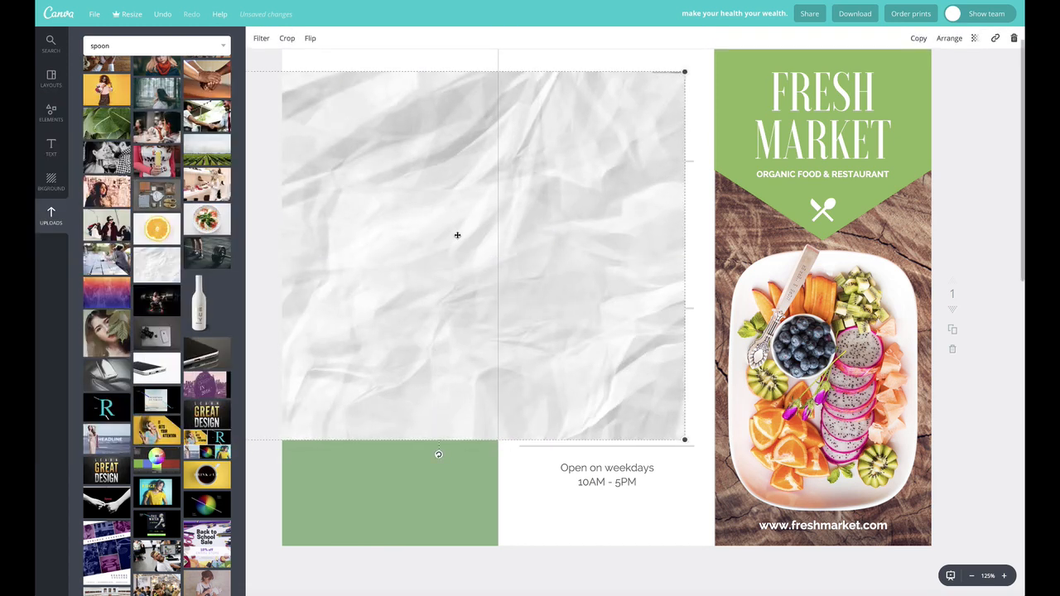
drag(561, 227, 665, 271)
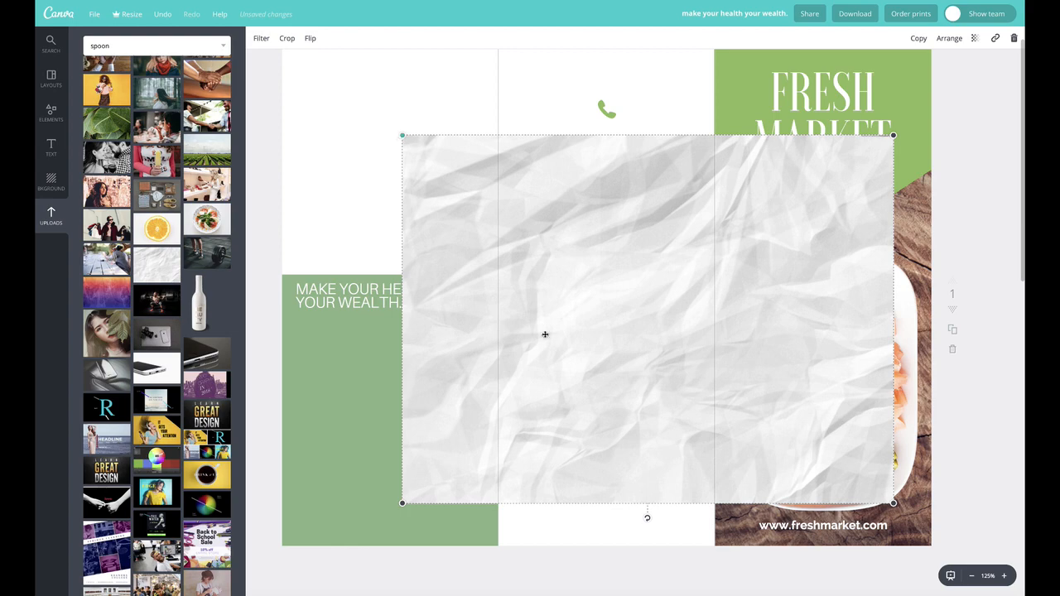
drag(647, 517, 471, 309)
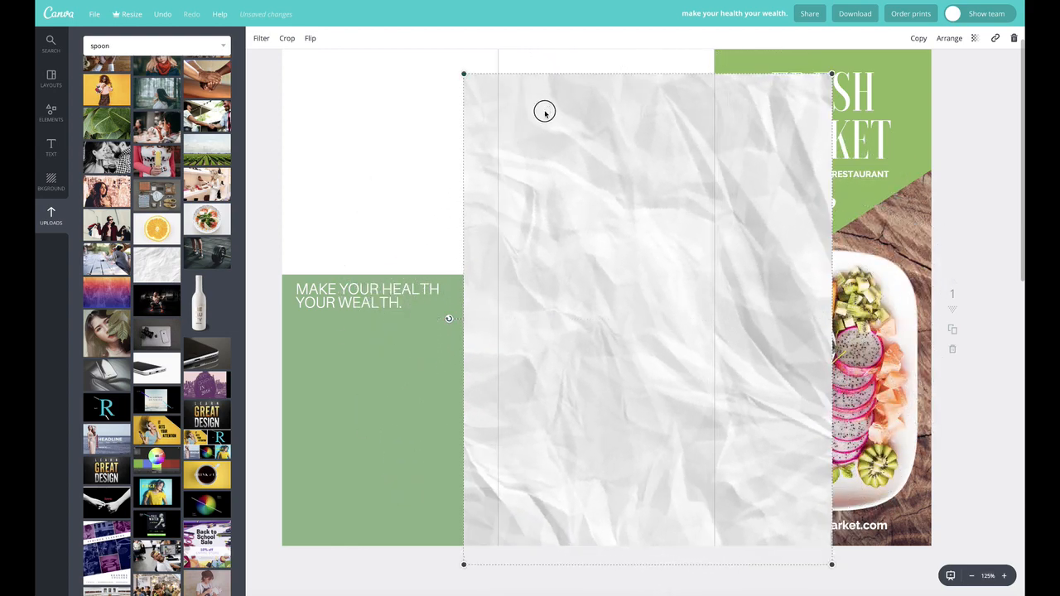
drag(544, 108, 530, 82)
drag(817, 522, 852, 567)
Crop the crumpled paper image to the middle panel's width and position it to cover that panel exactly
double_click(589, 205)
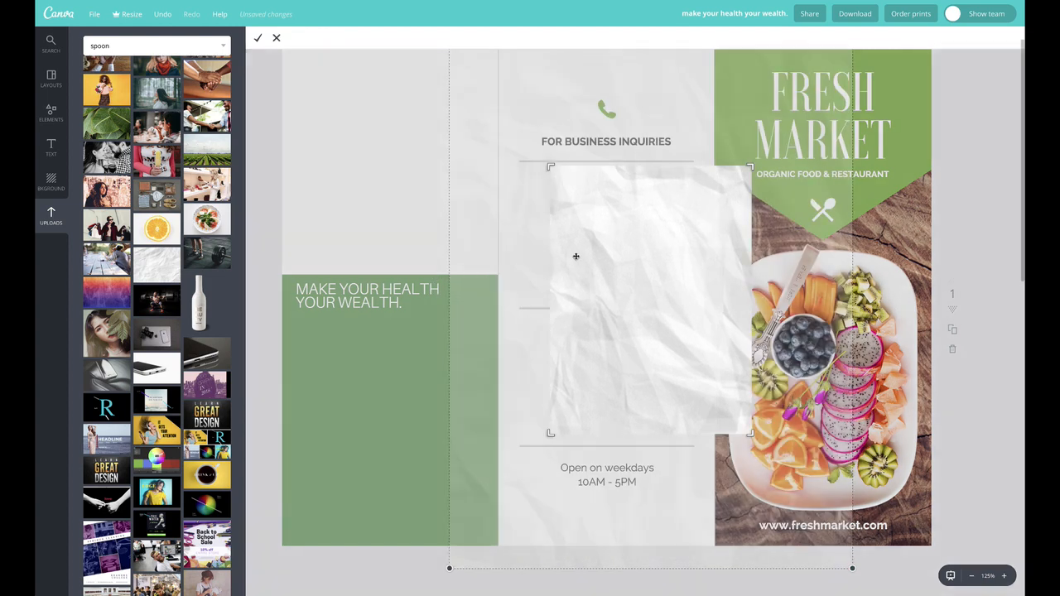
drag(548, 169, 499, 39)
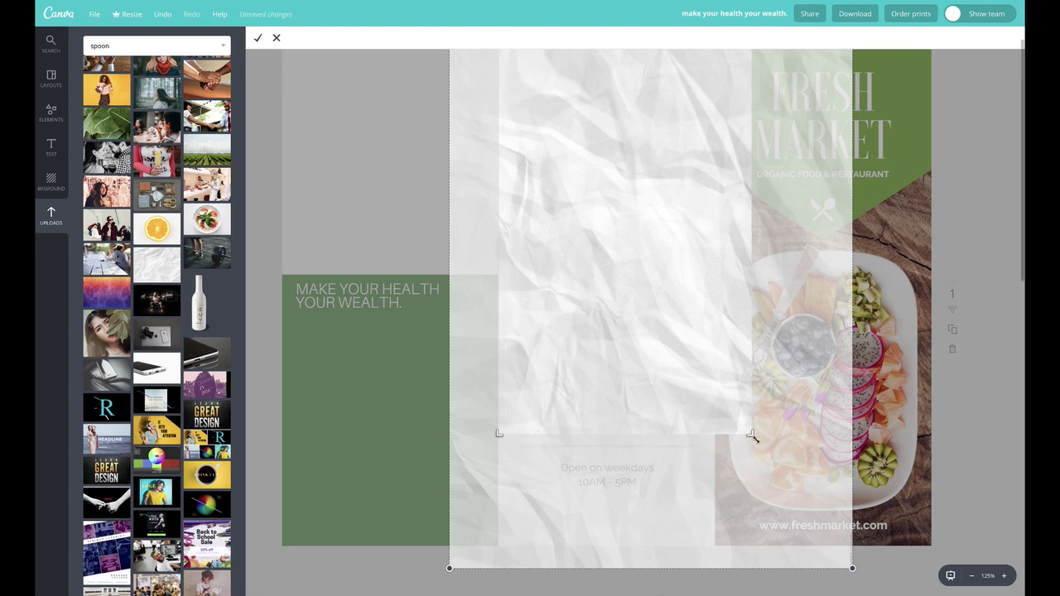
drag(751, 437, 714, 563)
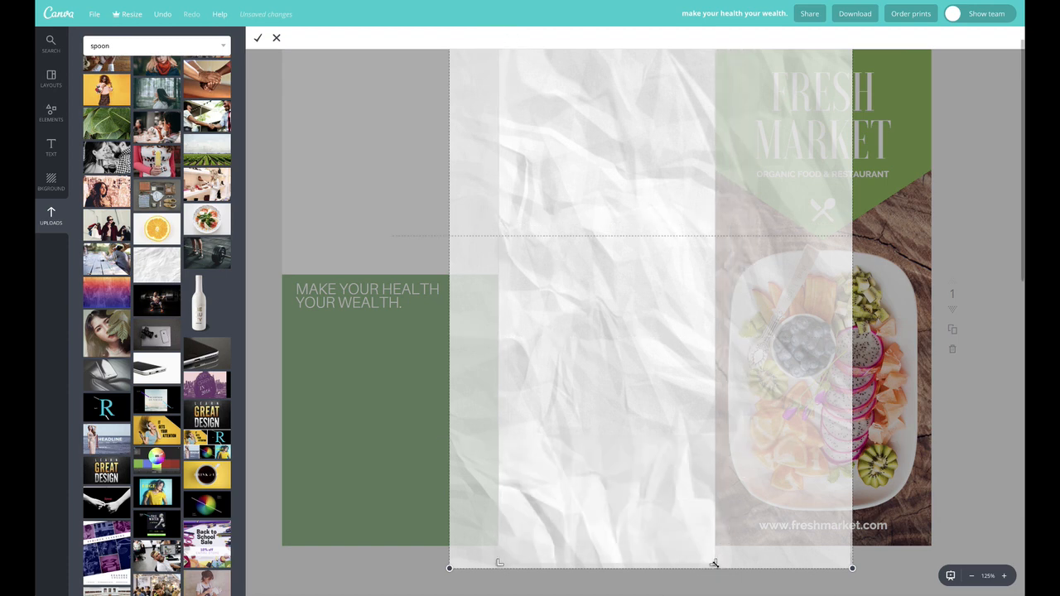
click(259, 40)
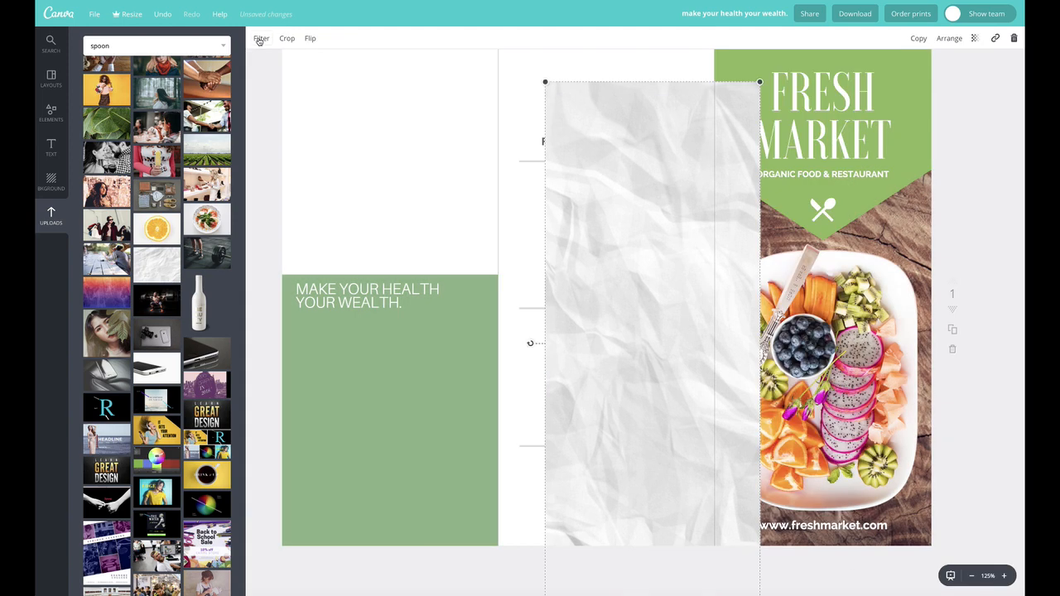
drag(613, 210, 566, 162)
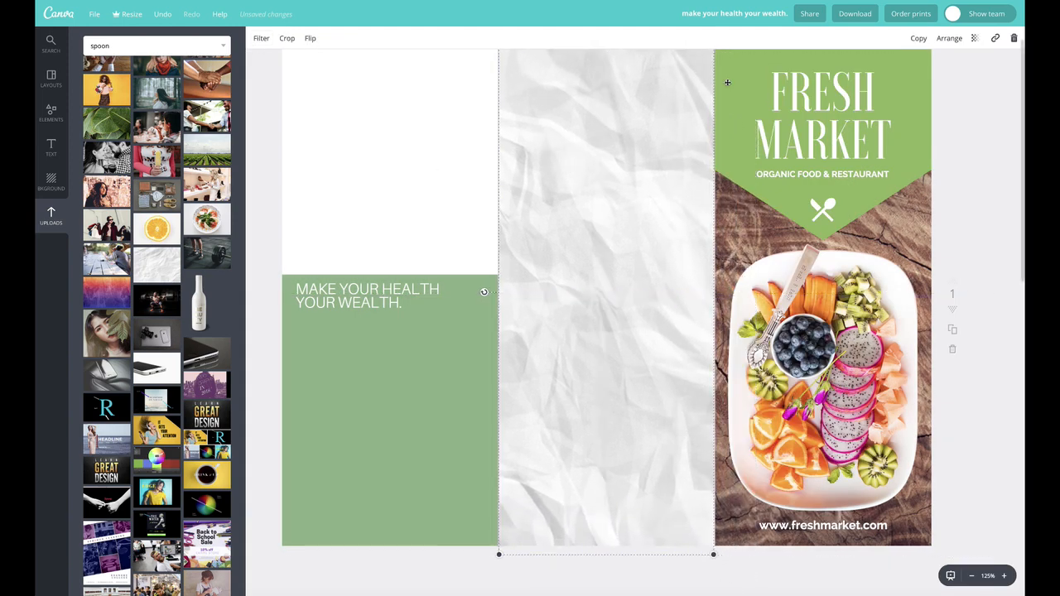
Send the paper image backward until it lies behind all the icons, divider lines and text of the middle panel
click(948, 39)
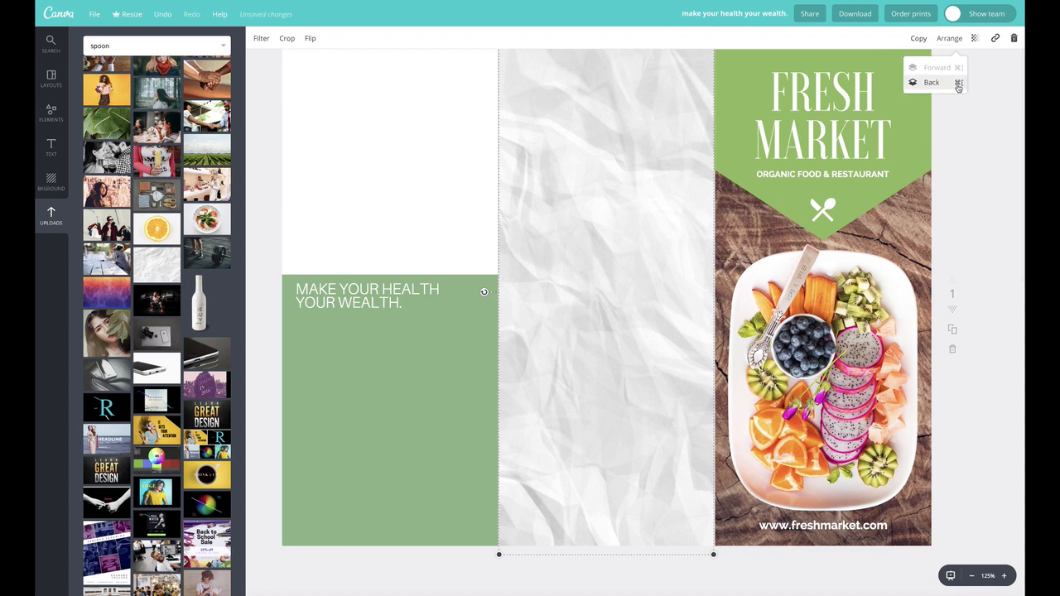
click(952, 84)
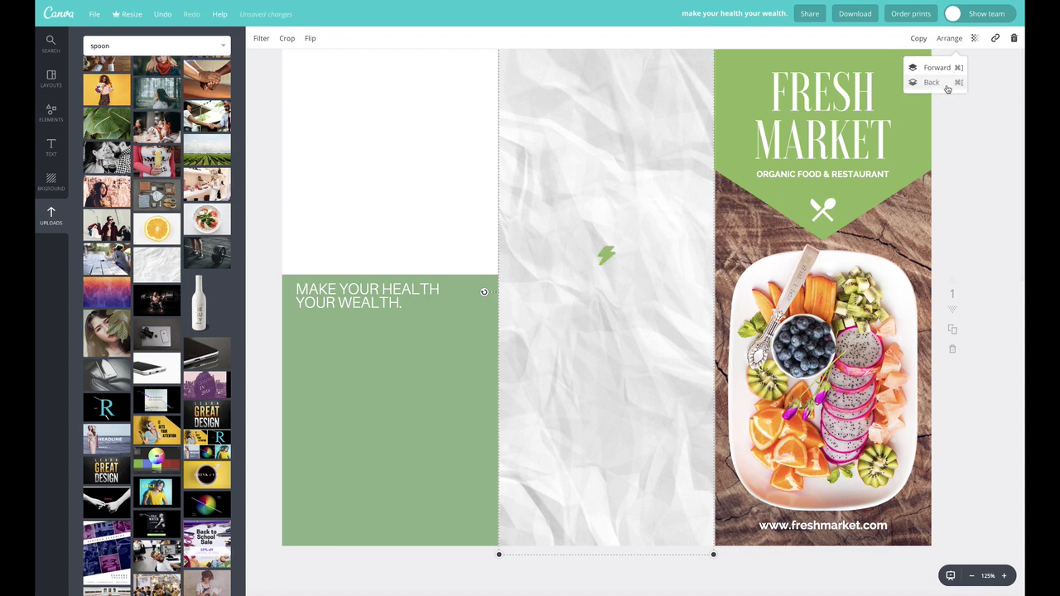
click(948, 83)
click(948, 83)
click(948, 82)
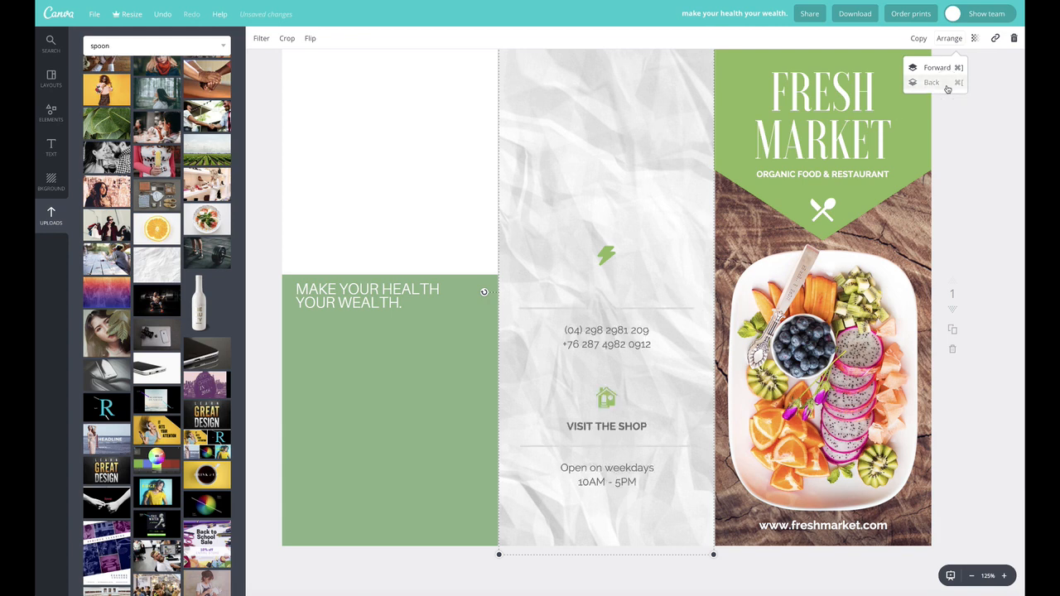
click(947, 83)
click(947, 84)
click(947, 84)
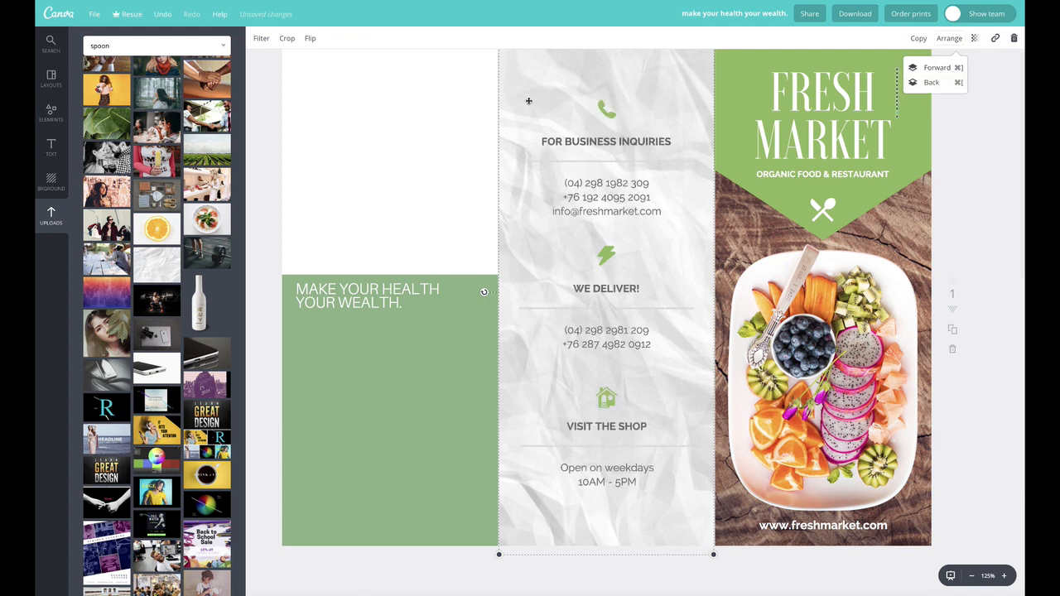
click(423, 94)
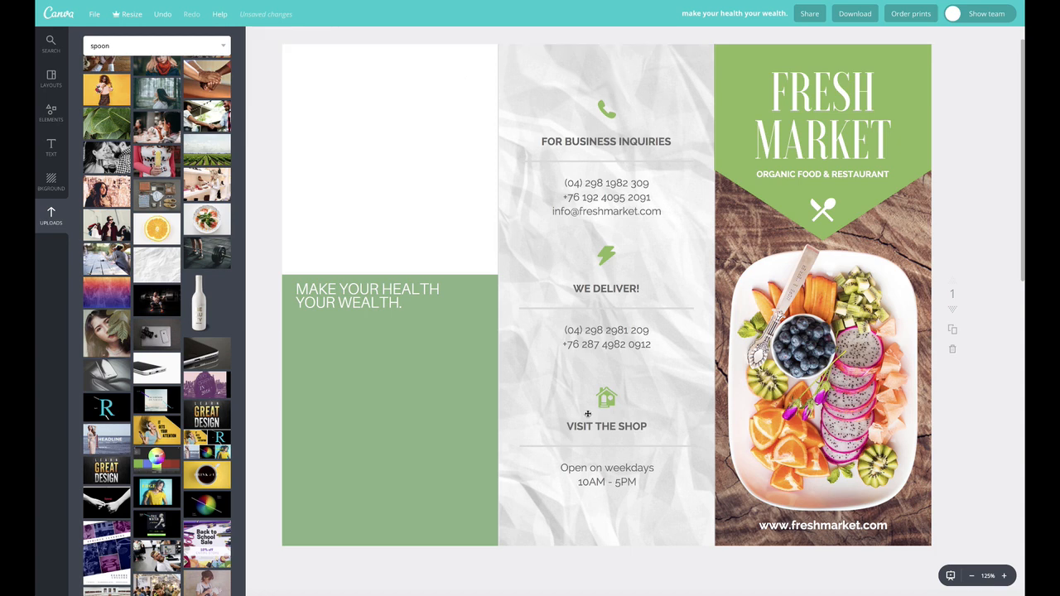
Make the paper texture on the middle panel more transparent for a subtle, lighter look, and save the design
click(542, 84)
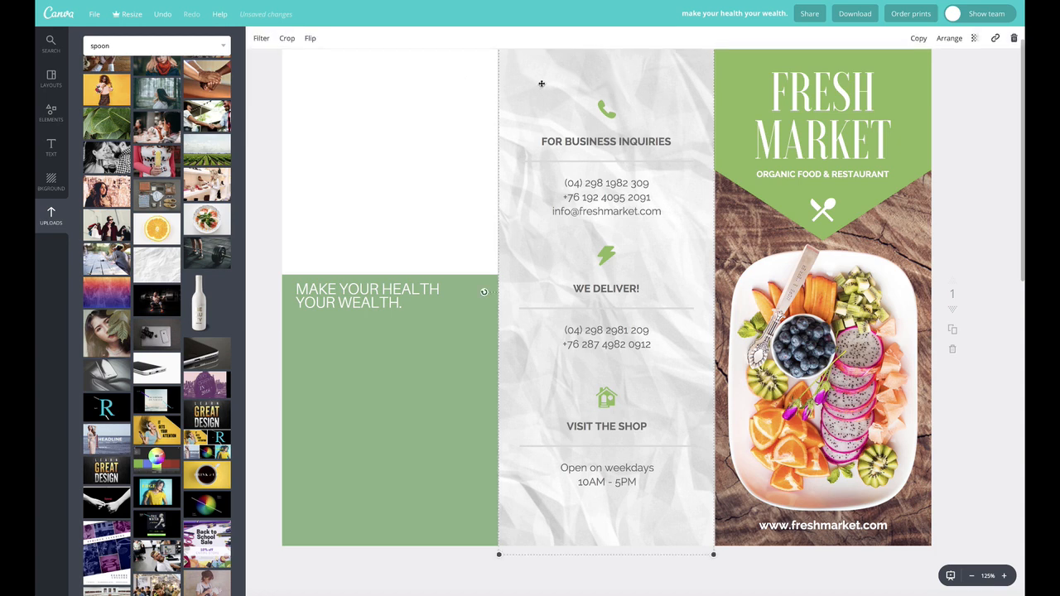
click(973, 39)
drag(941, 70, 912, 68)
click(969, 147)
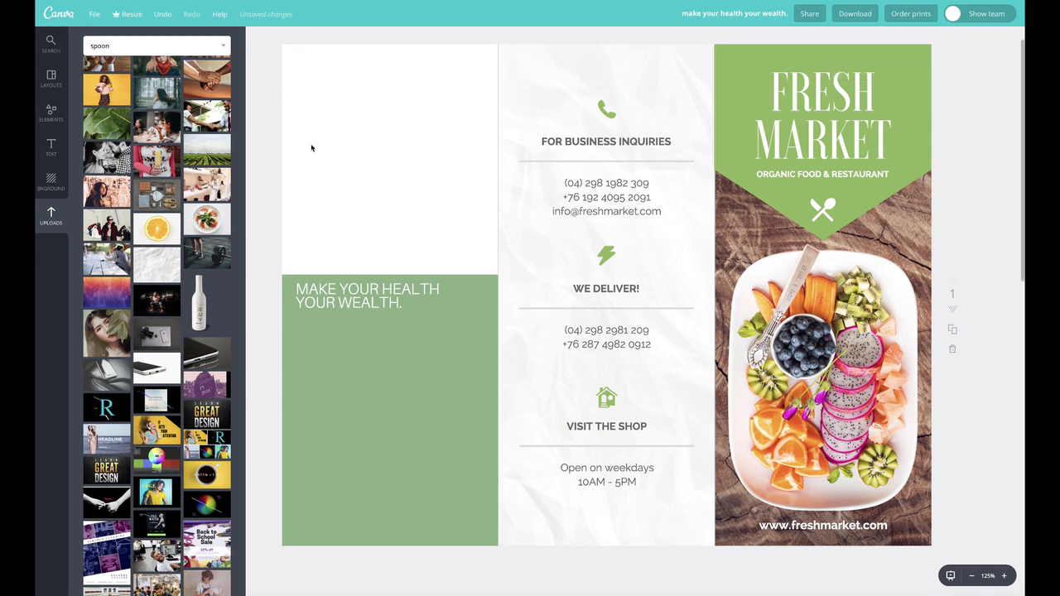
click(94, 14)
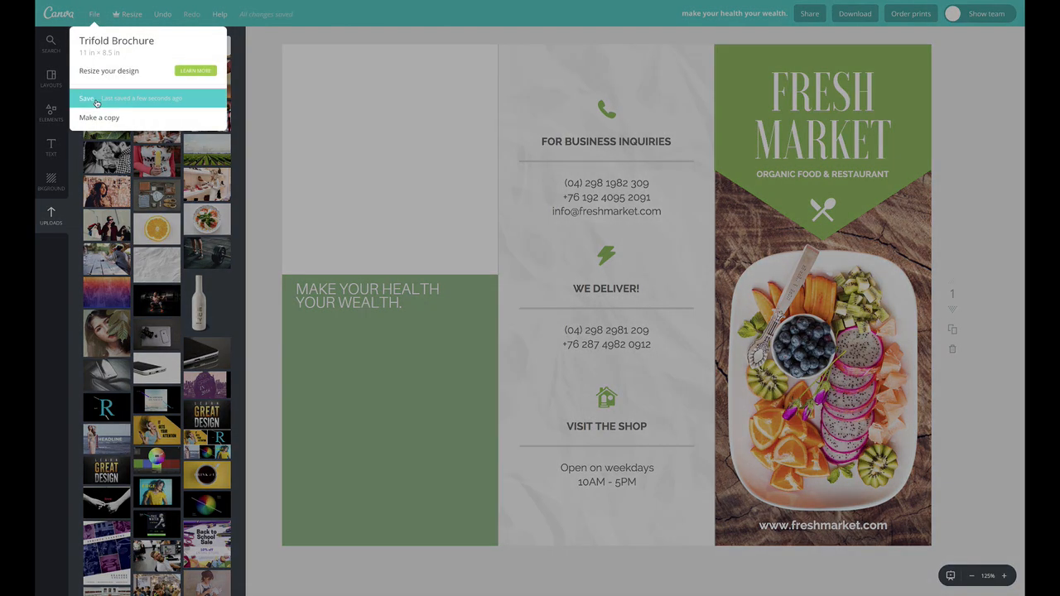
click(96, 101)
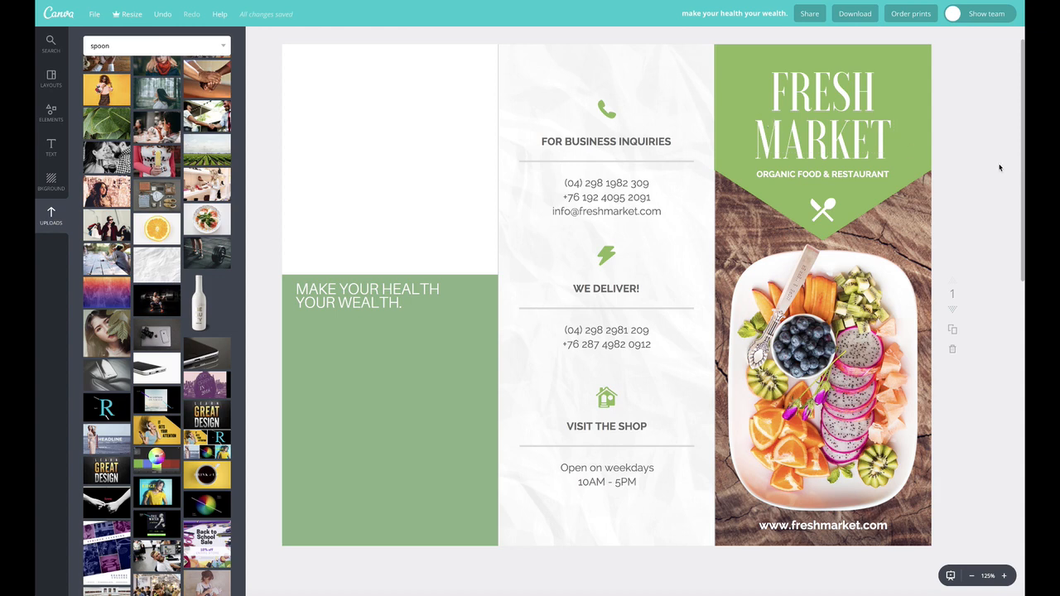
Change the font of the MAKE YOUR HEALTH YOUR WEALTH. slogan to Voga
click(375, 408)
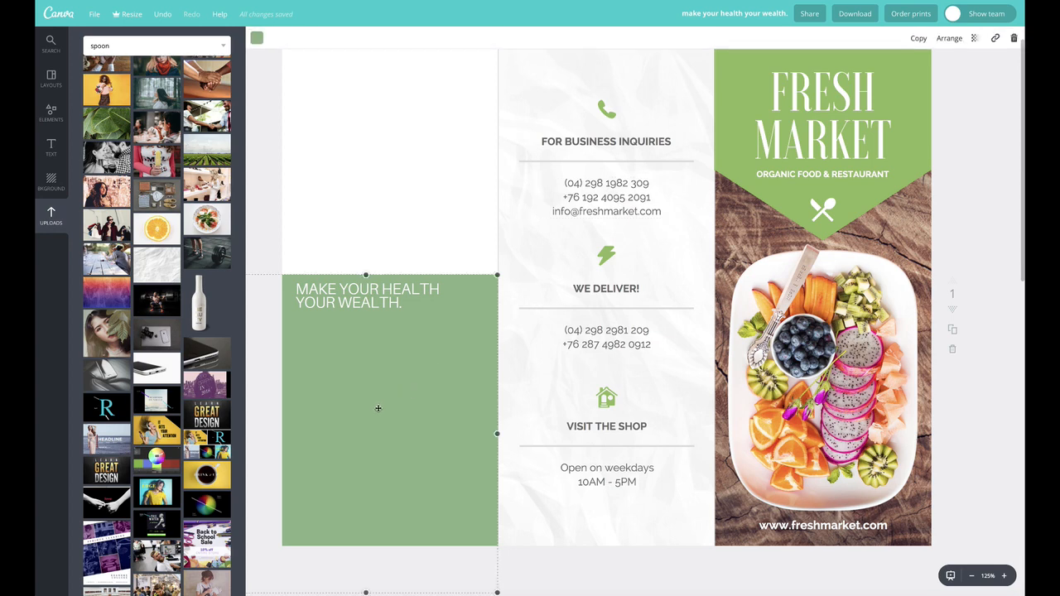
double_click(397, 303)
drag(402, 303, 296, 288)
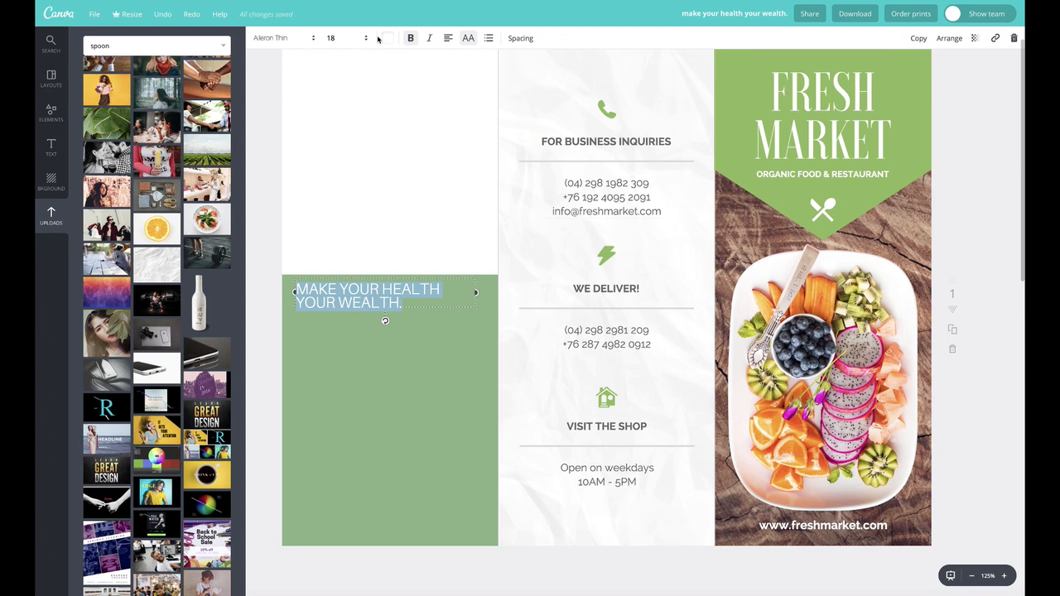
click(296, 39)
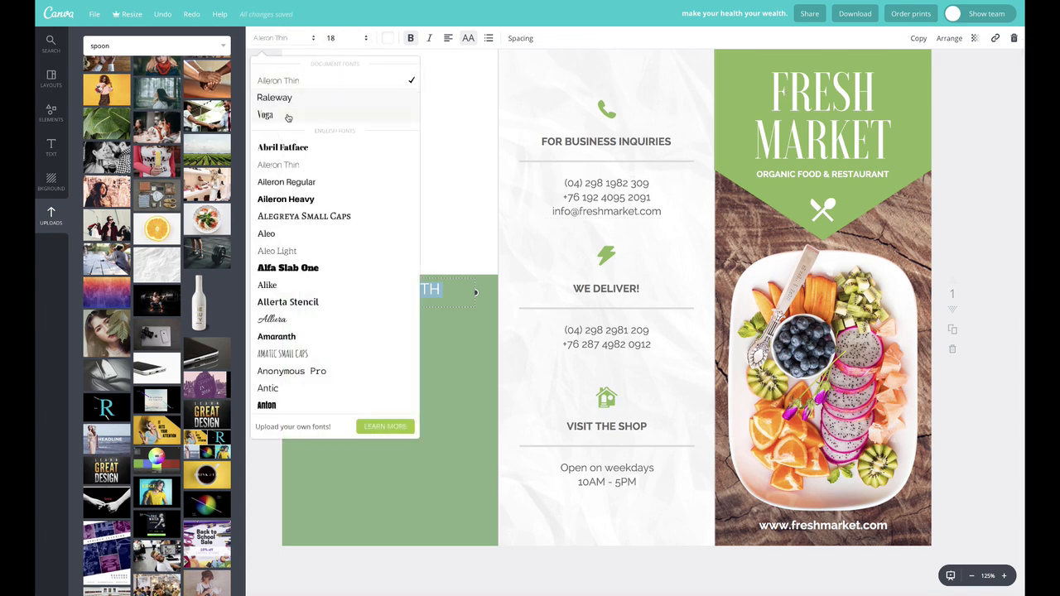
click(288, 116)
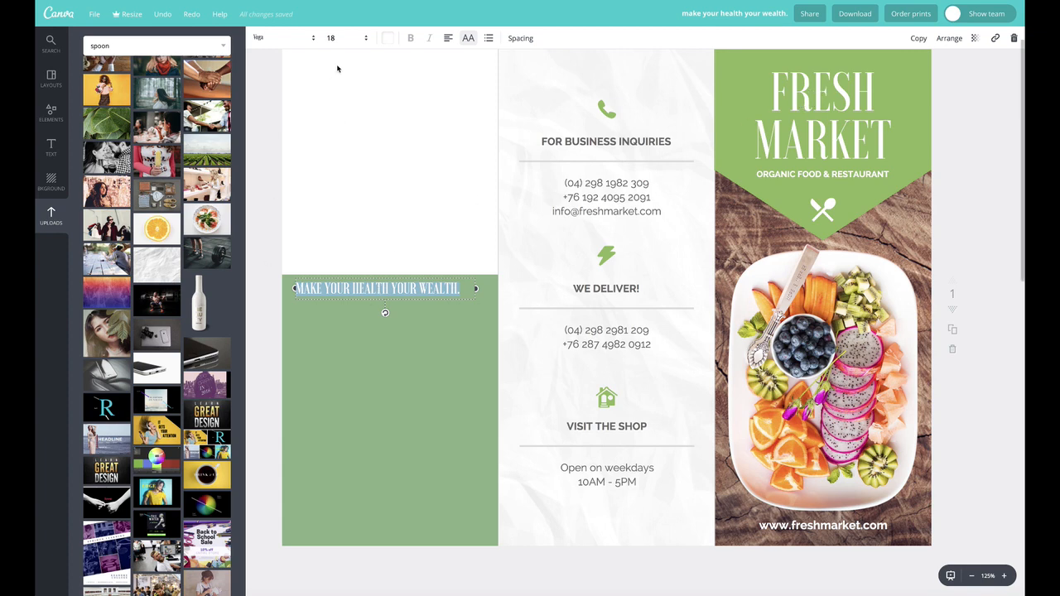
Enlarge the slogan to font size 80 and move it up so all its lines fit on the page
click(346, 39)
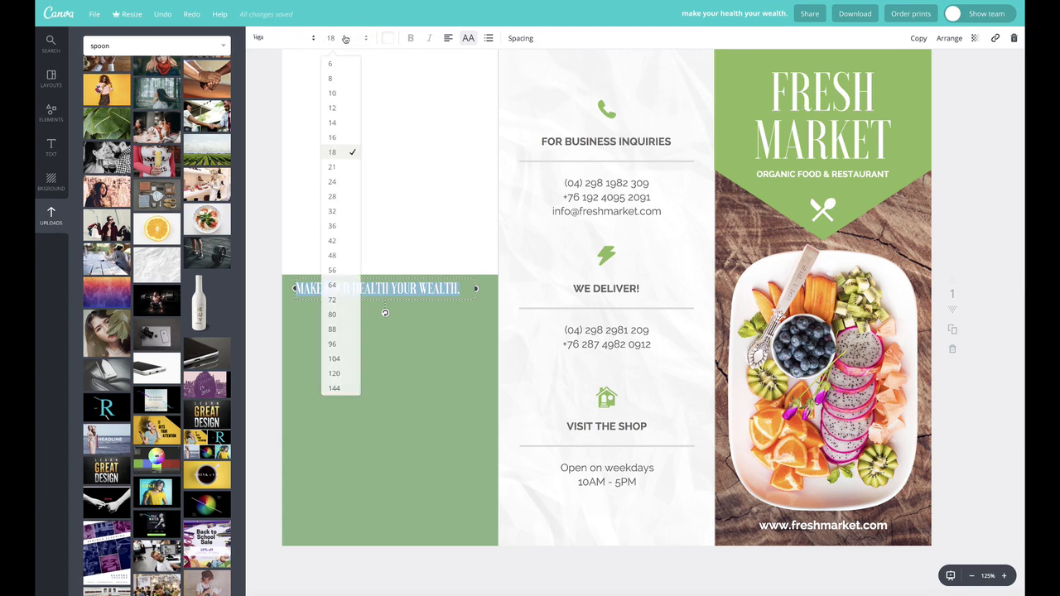
click(447, 39)
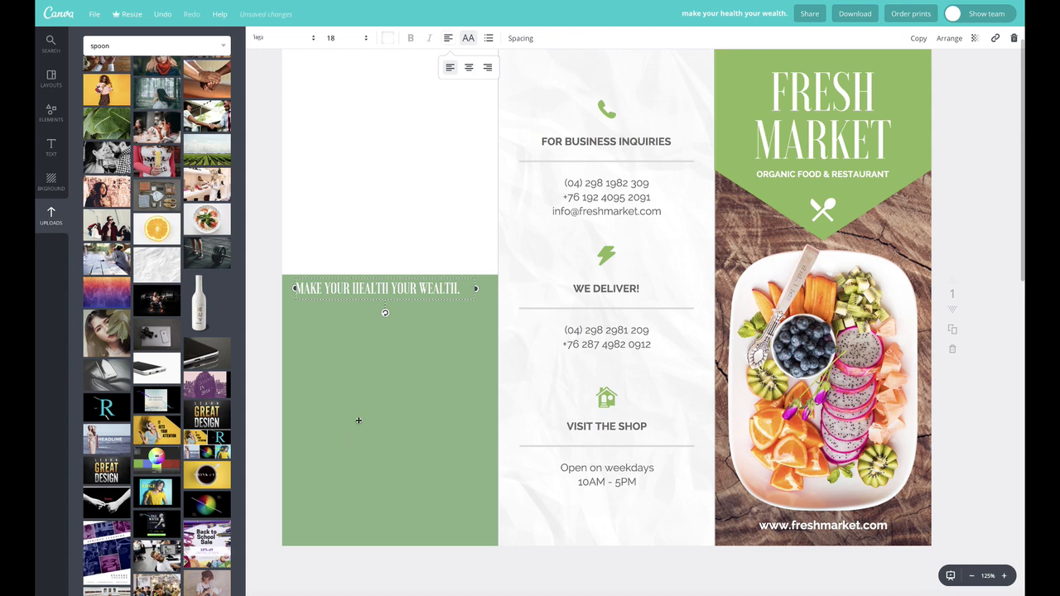
click(333, 37)
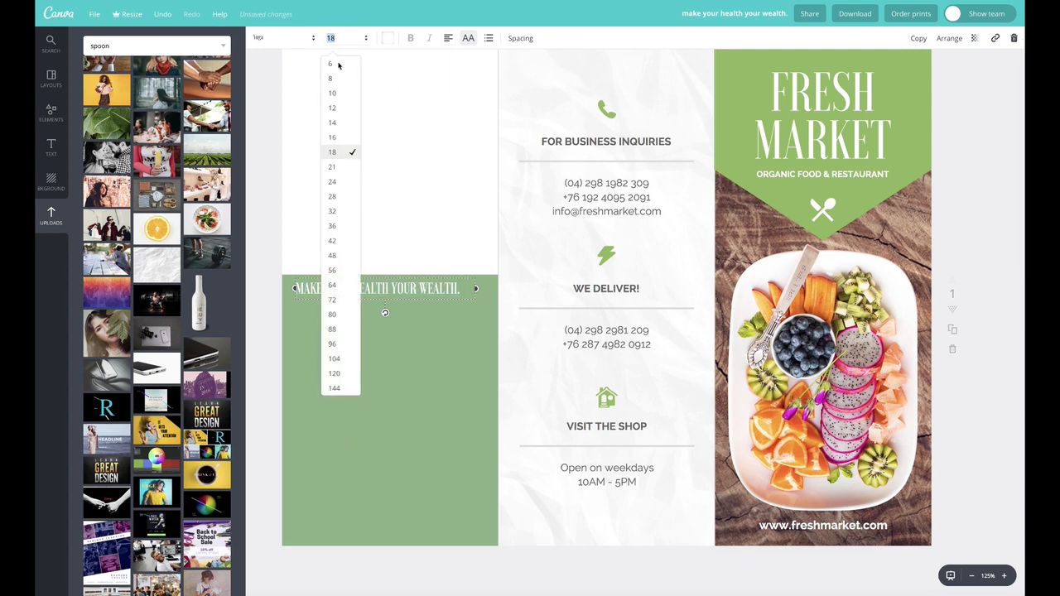
click(332, 315)
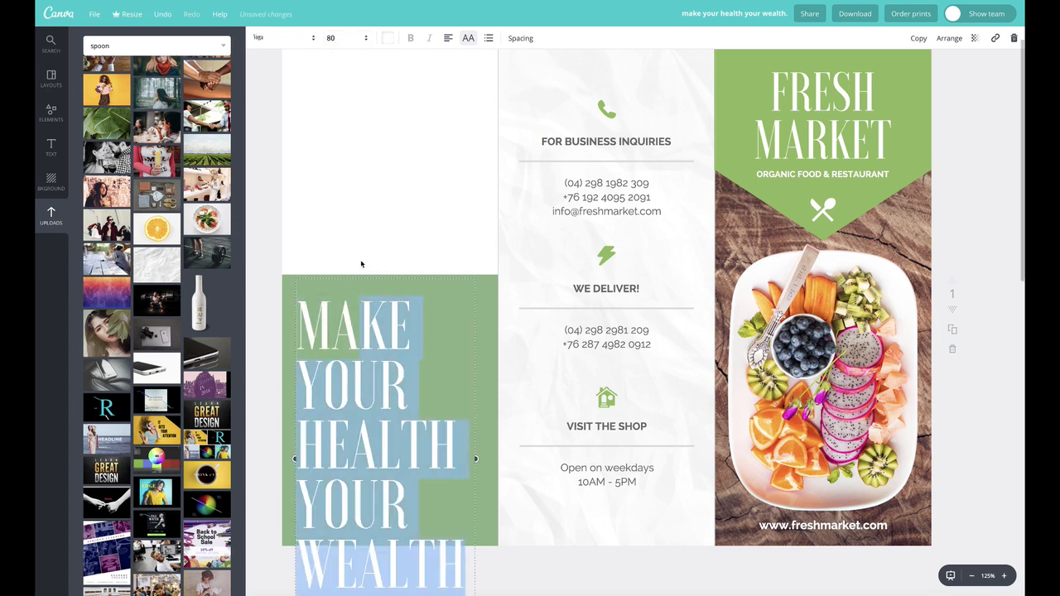
mouse_move(364, 290)
mouse_down()
mouse_move(362, 229)
mouse_move(367, 274)
mouse_up()
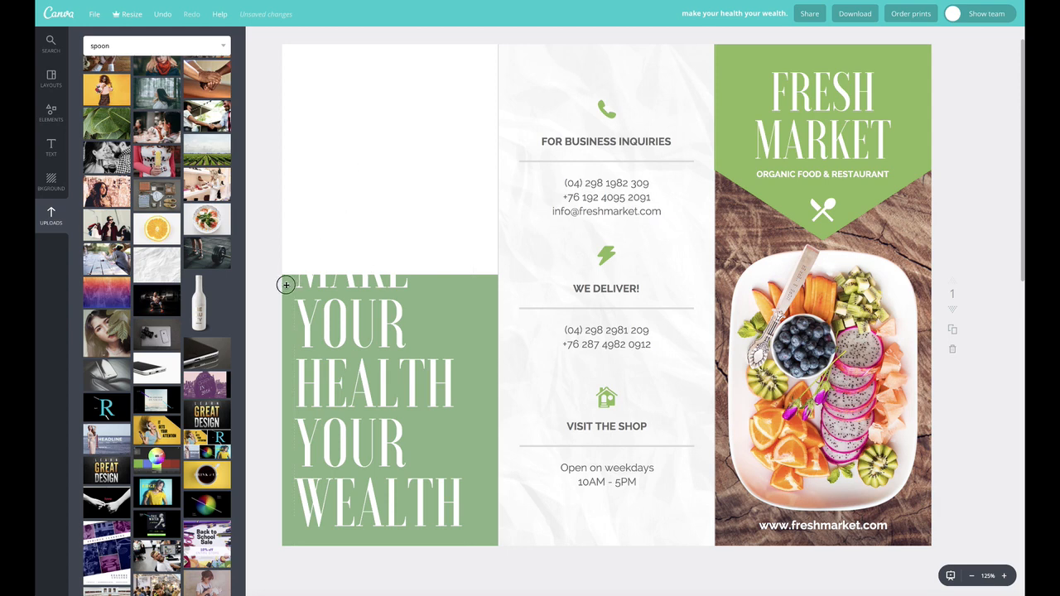
Extend the green rectangle up over the whole left panel and recolor it with the brighter green from the document colors
click(344, 278)
drag(367, 274, 390, 40)
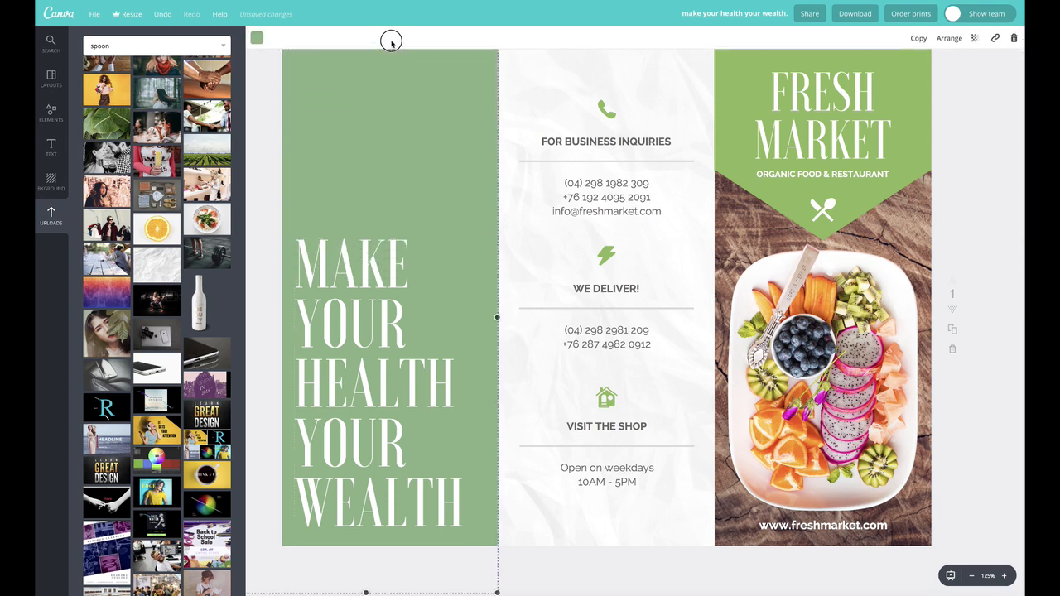
click(258, 39)
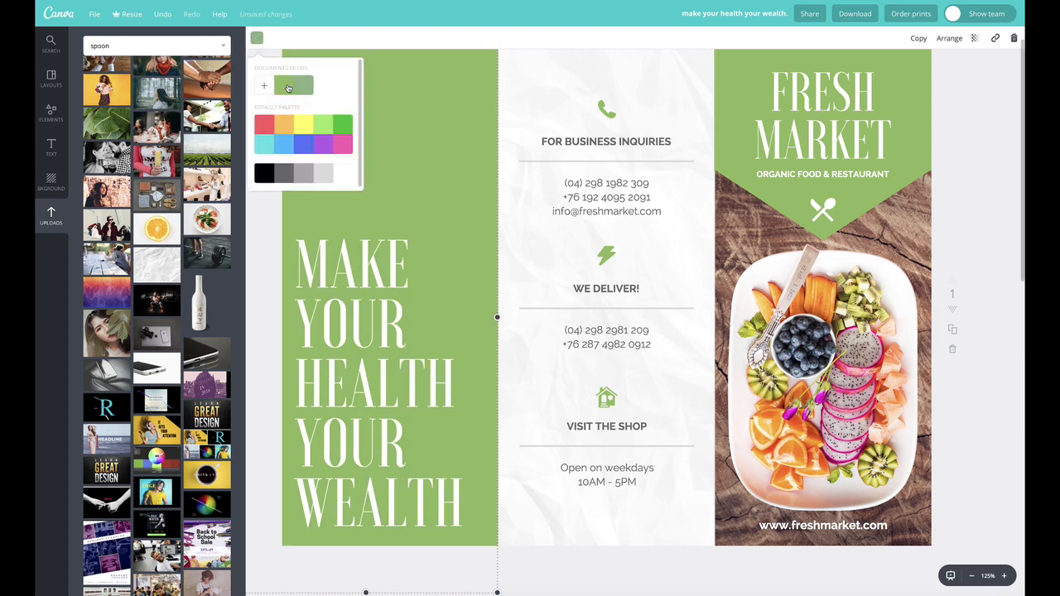
click(289, 89)
click(971, 169)
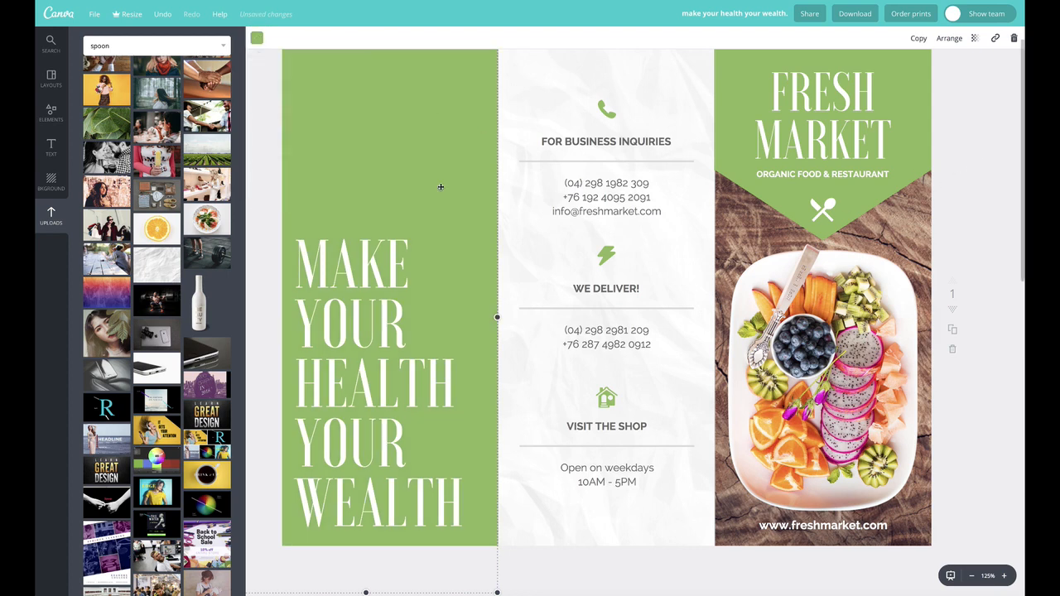
click(1006, 118)
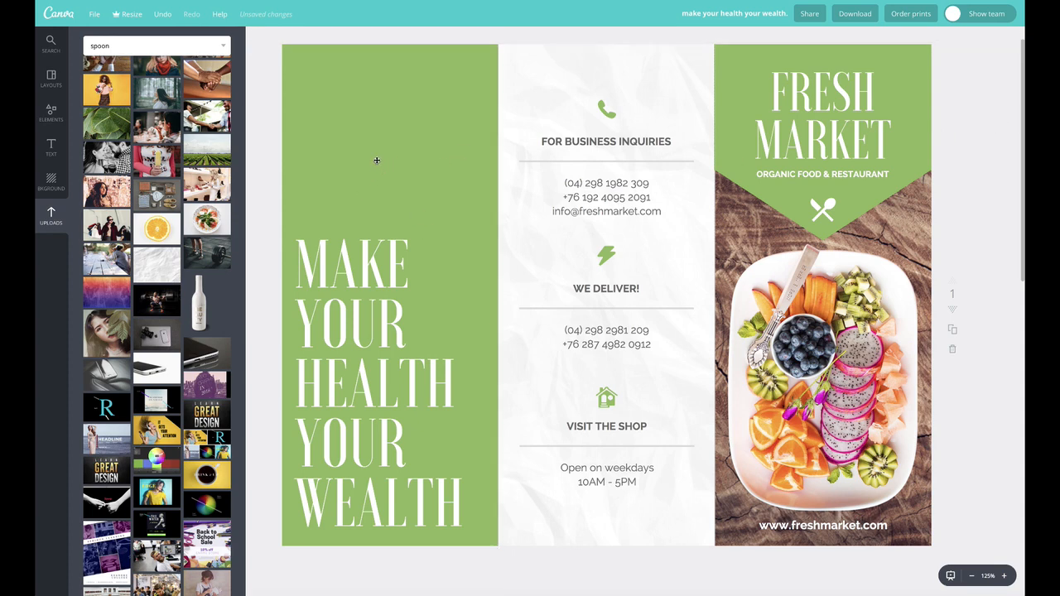
Reduce the slogan's font size to 72 and reposition it in the lower part of the green panel
drag(362, 277, 364, 273)
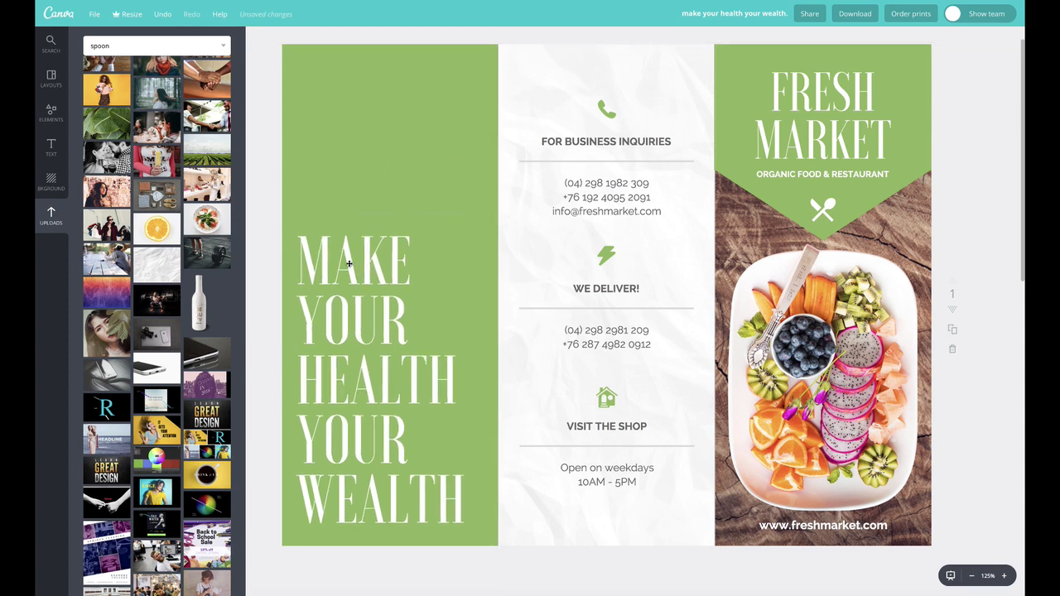
double_click(303, 248)
drag(303, 249, 444, 469)
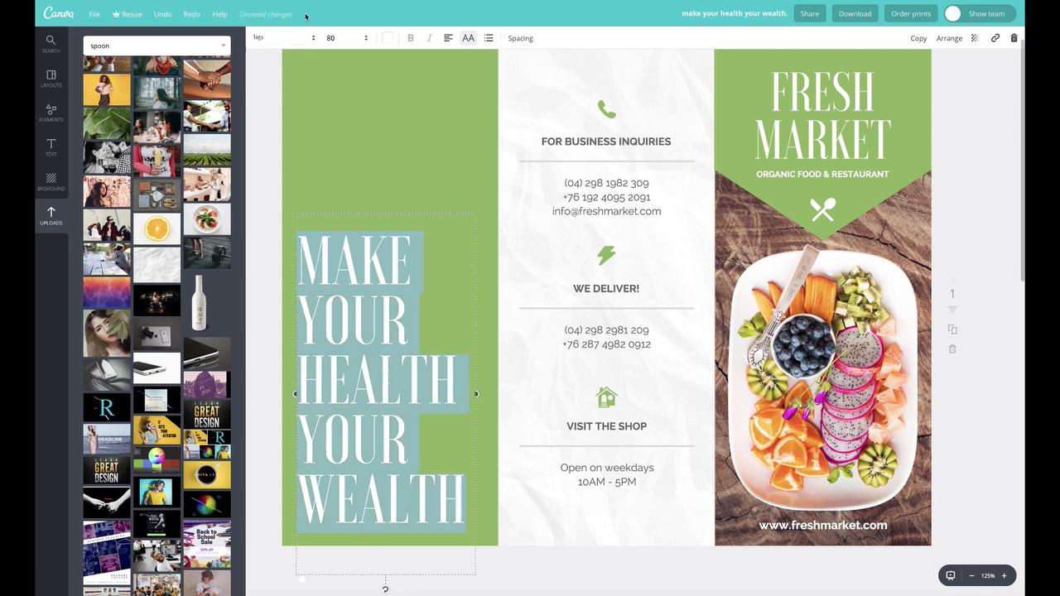
click(351, 37)
click(332, 299)
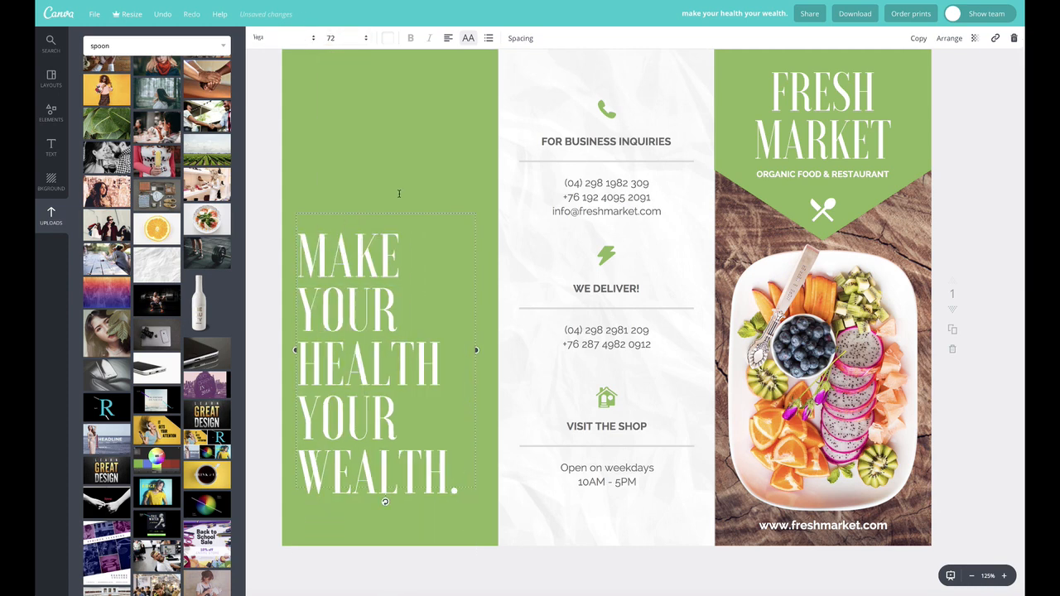
drag(355, 265, 357, 288)
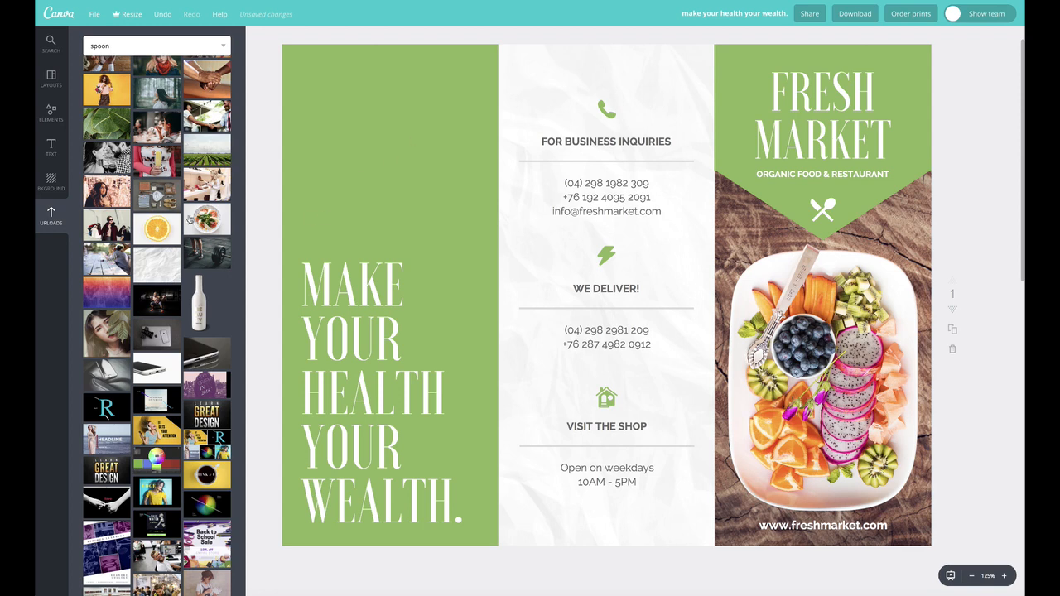
Add a portrait rectangular picture frame to the upper part of the green panel, running off the page edge above the slogan
click(50, 113)
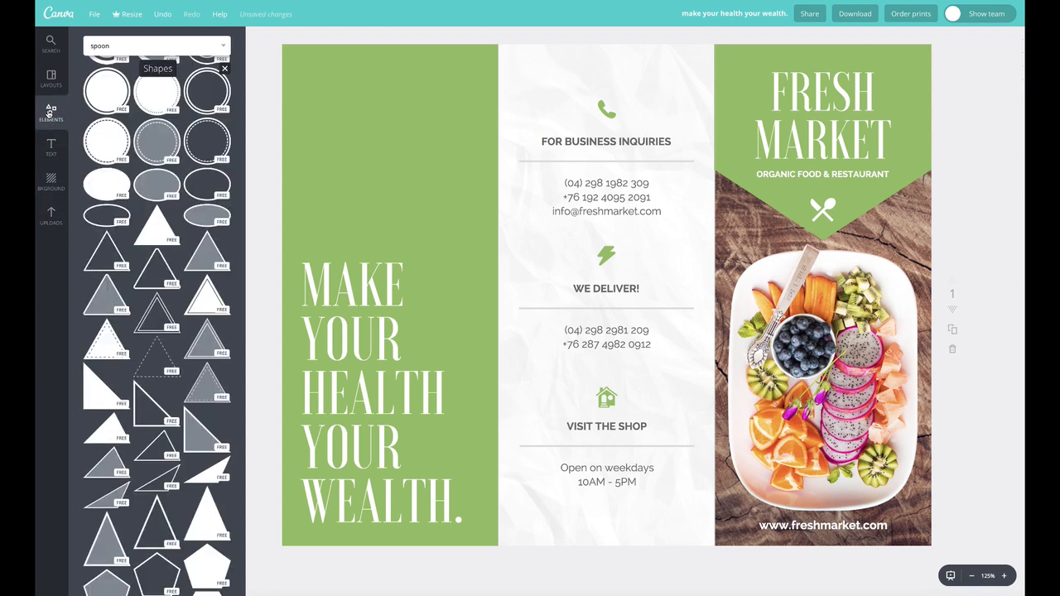
scroll(152, 323, down, 3)
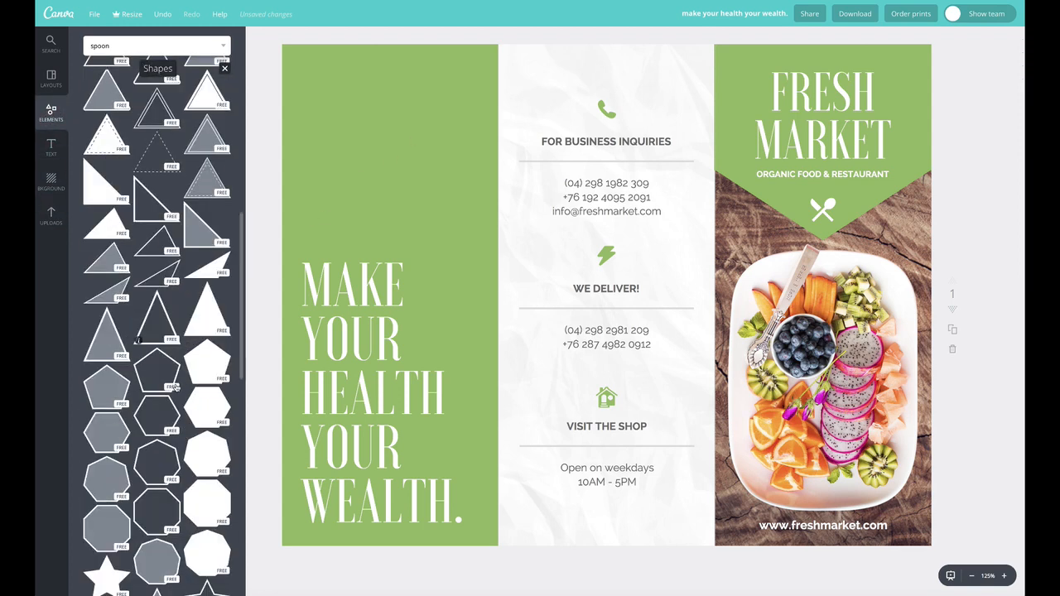
scroll(163, 359, up, 4)
scroll(163, 359, up, 4)
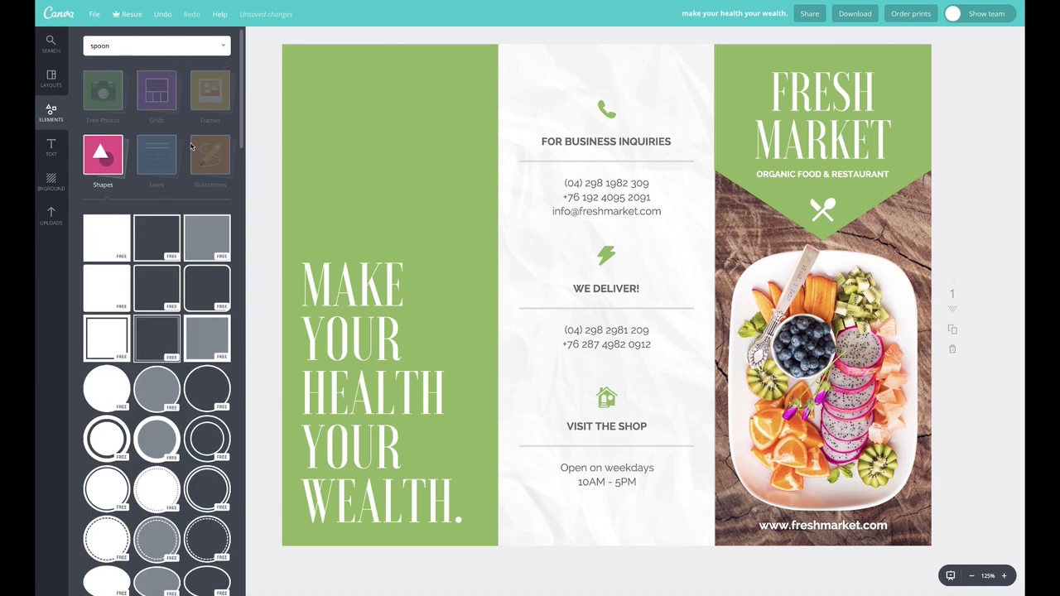
click(210, 96)
click(207, 96)
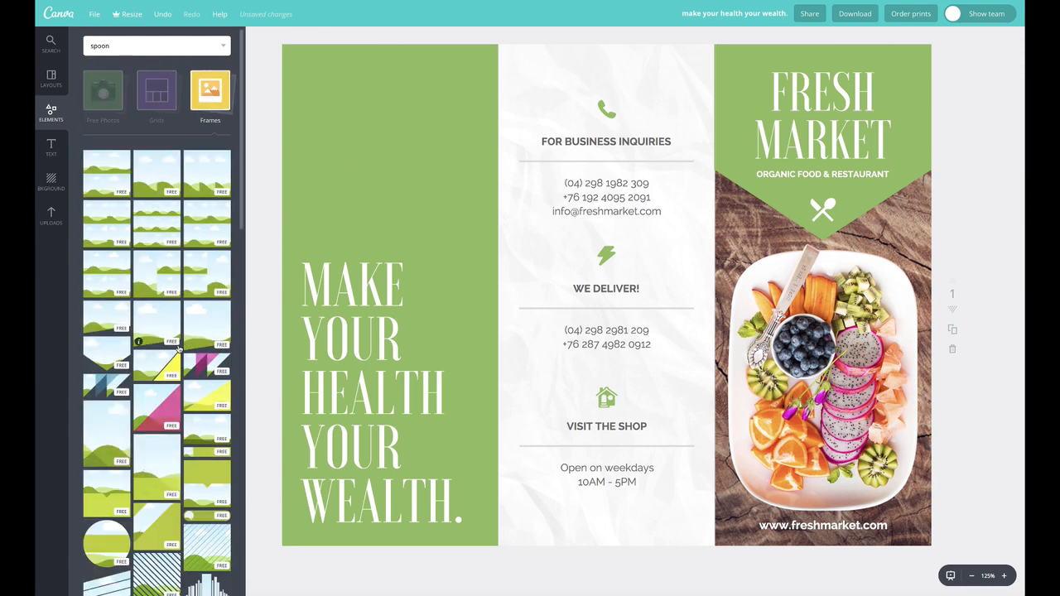
scroll(201, 293, down, 1)
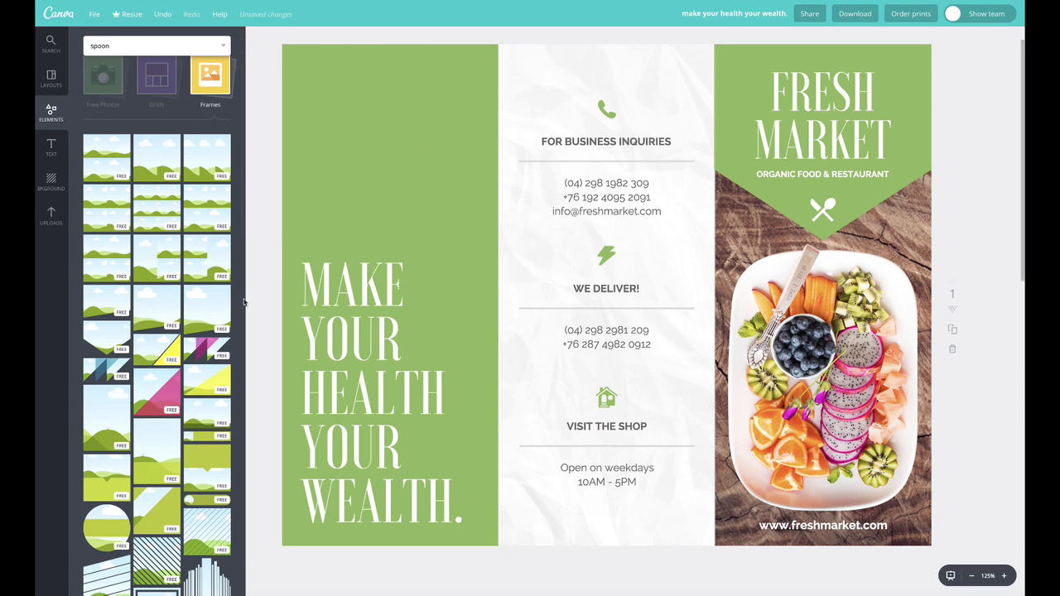
scroll(165, 400, down, 3)
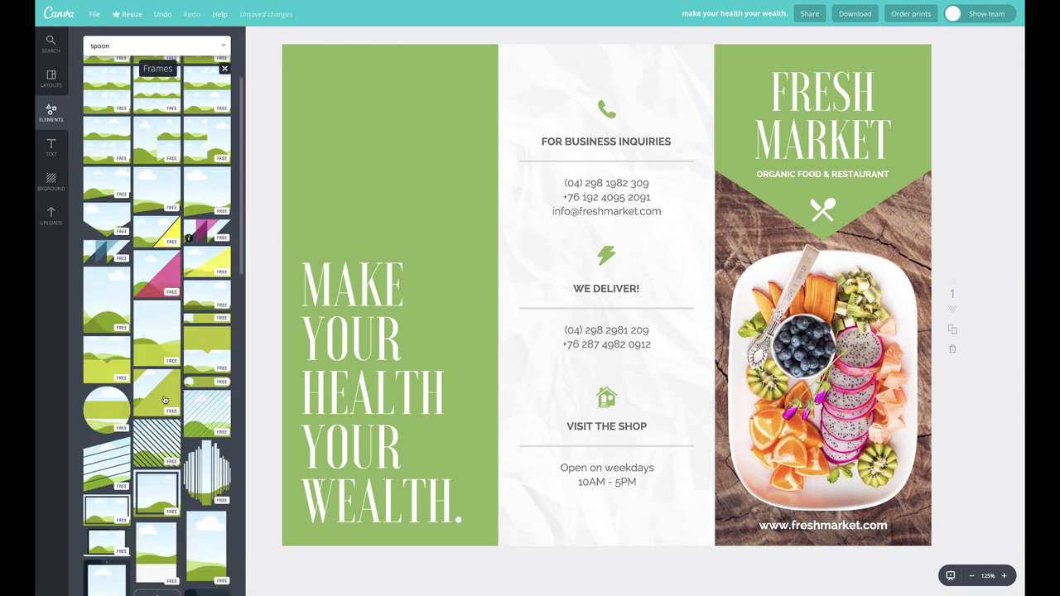
scroll(165, 400, down, 10)
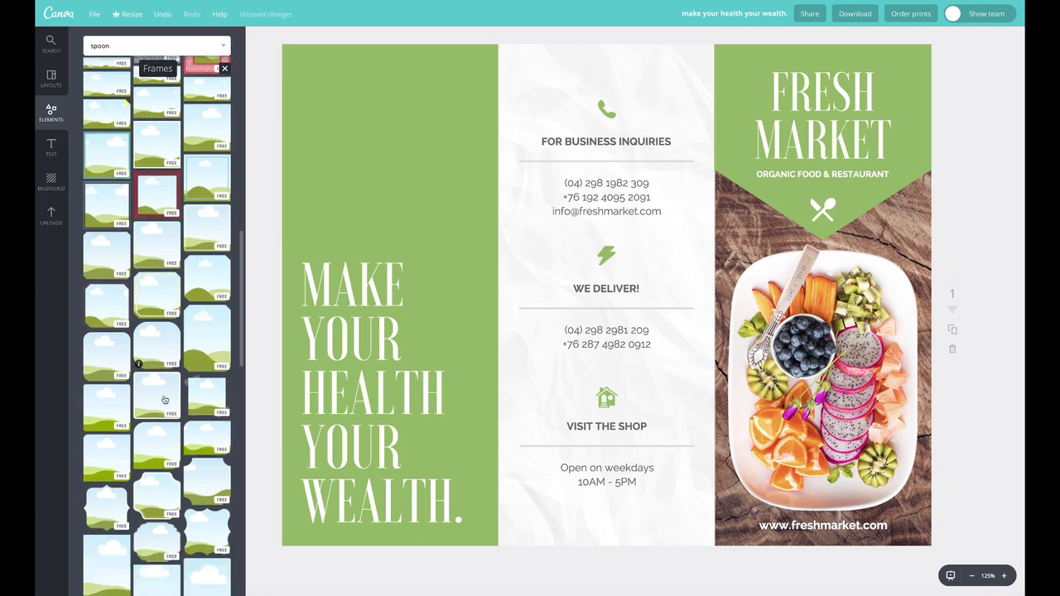
scroll(162, 357, down, 3)
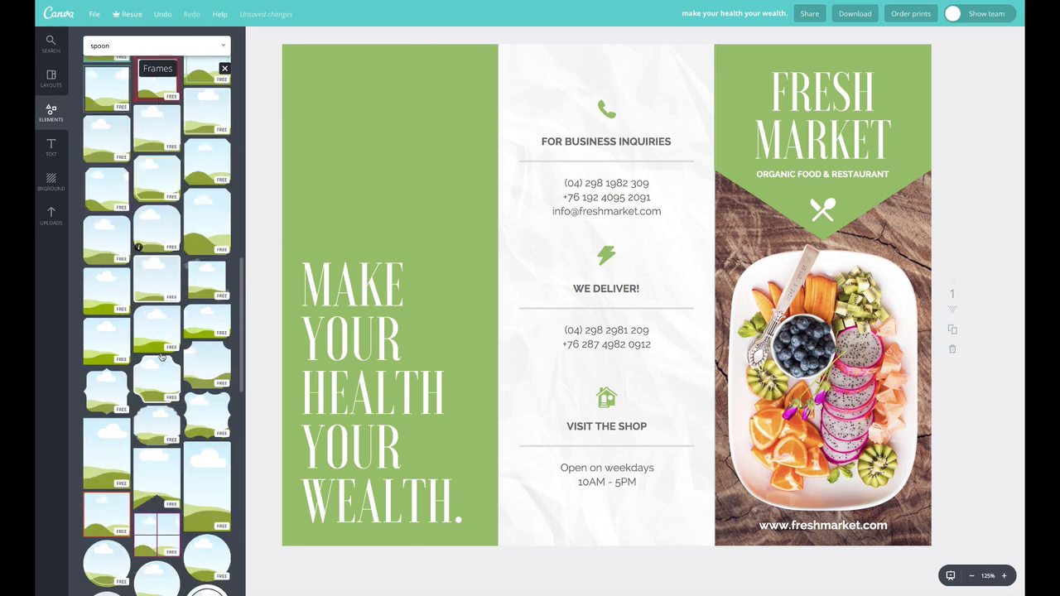
scroll(170, 378, down, 3)
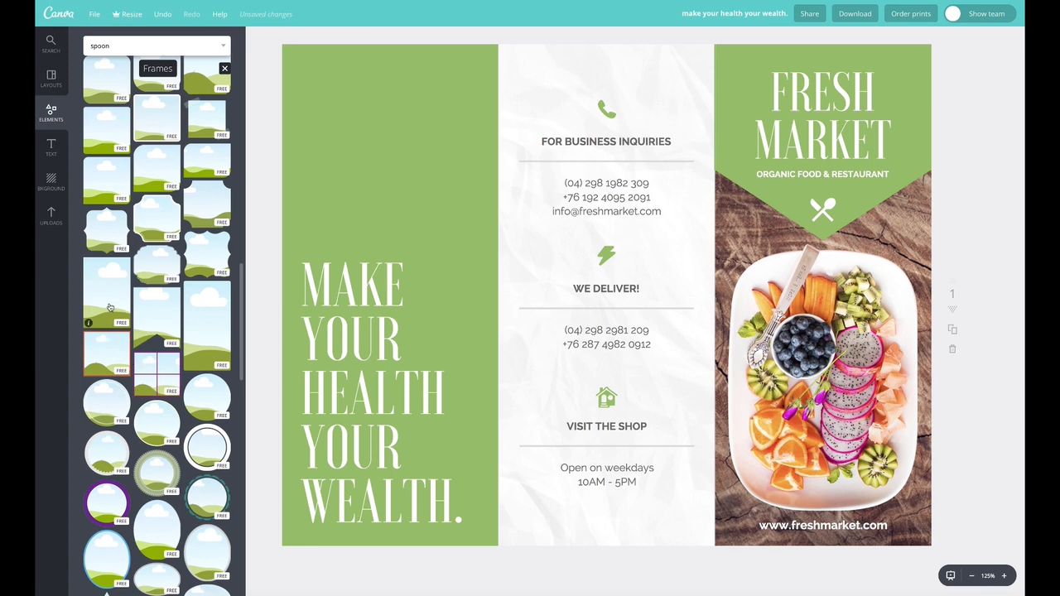
drag(110, 307, 414, 143)
drag(491, 266, 460, 234)
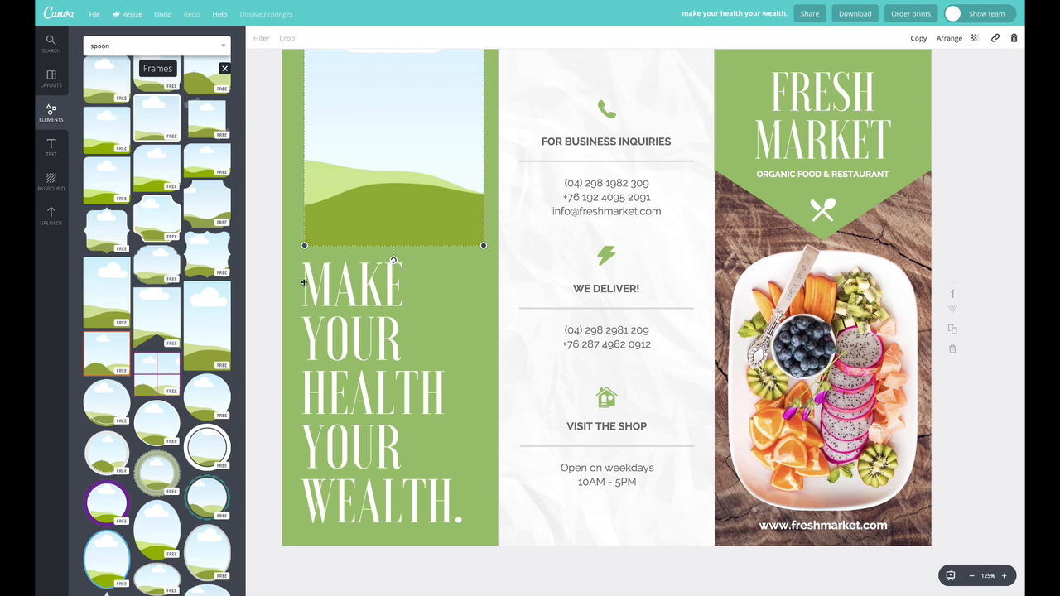
click(267, 192)
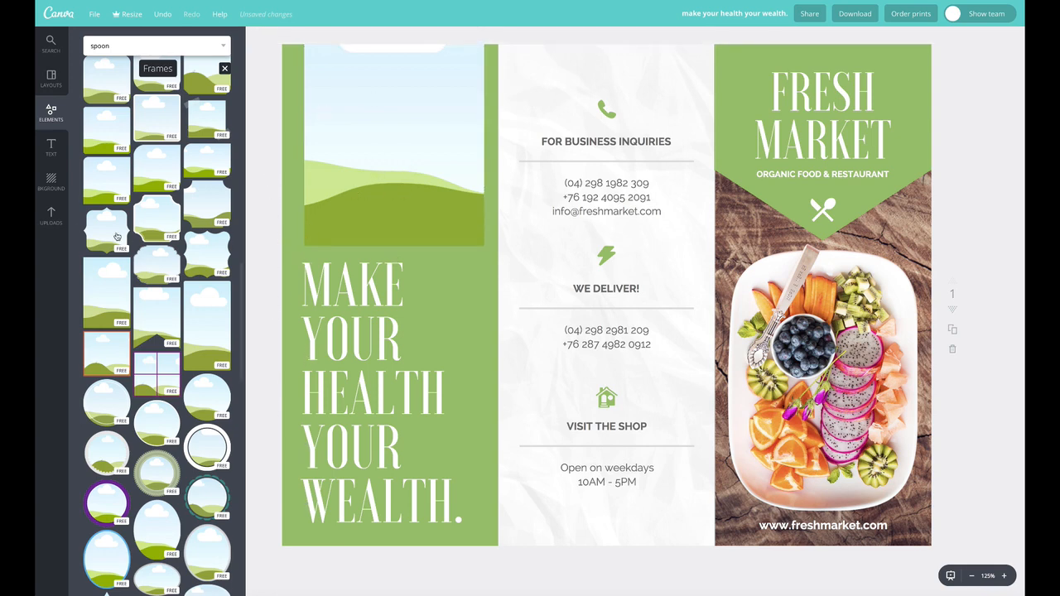
Fill the rectangular frame with the uploaded photo of spoons and spices on a dark surface
click(50, 215)
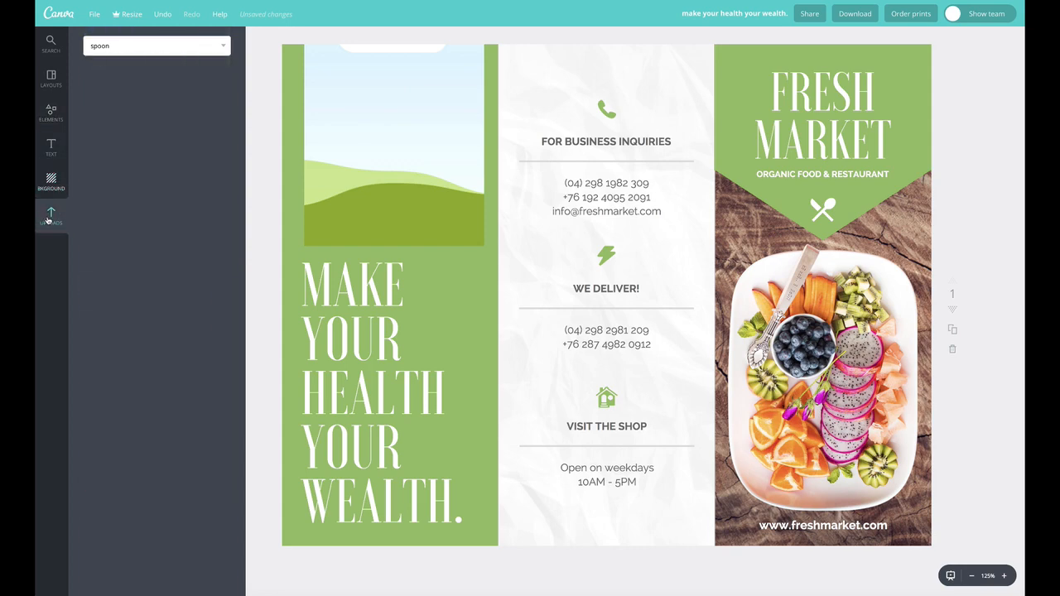
scroll(173, 296, up, 5)
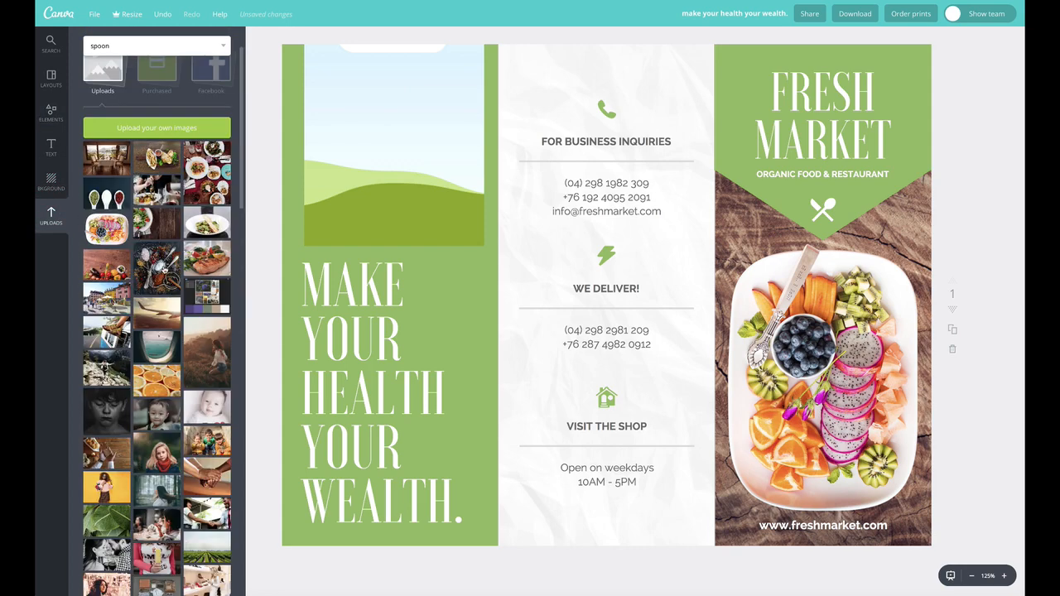
drag(162, 269, 371, 161)
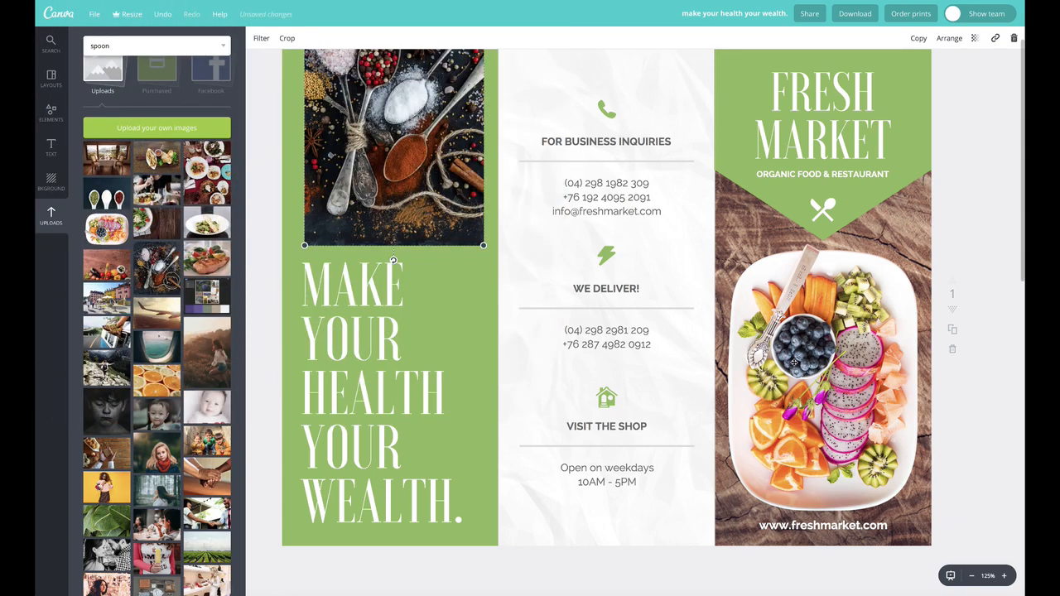
Replace the frame's photo with the uploaded image of a person eating beside a wine glass, leaving its crop as is
drag(159, 197, 376, 151)
double_click(376, 151)
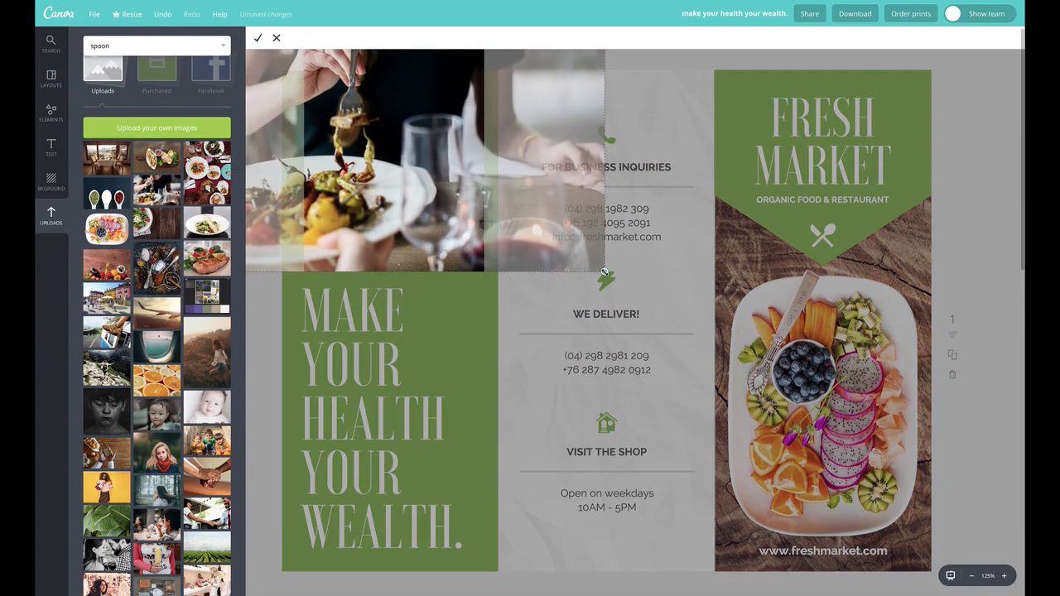
click(280, 38)
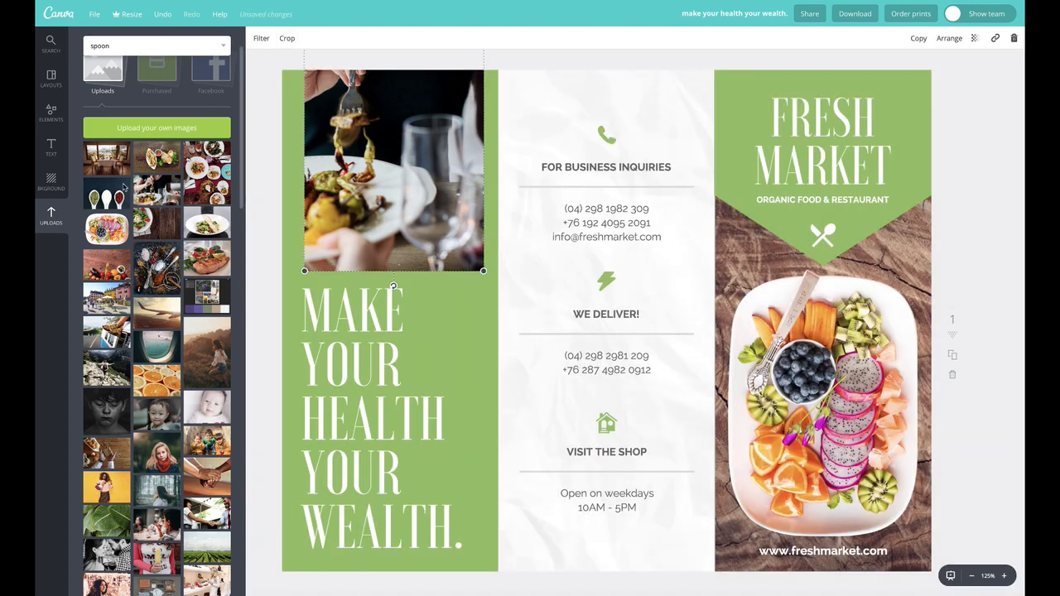
Replace the frame's photo with the uploaded restaurant table image, then enlarge and shift it within the frame
drag(106, 157, 389, 173)
double_click(394, 136)
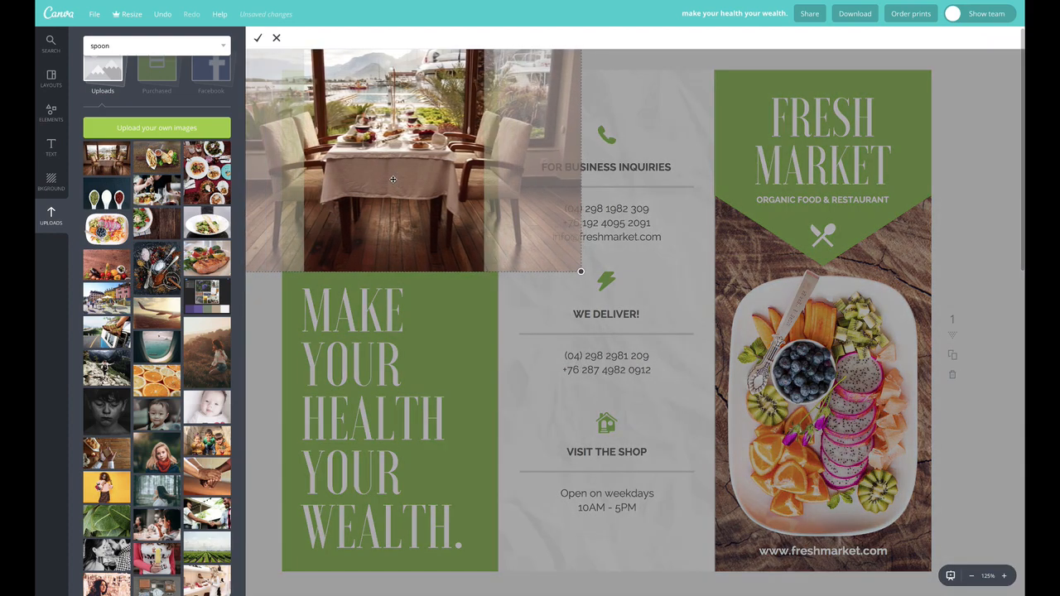
click(970, 577)
click(970, 577)
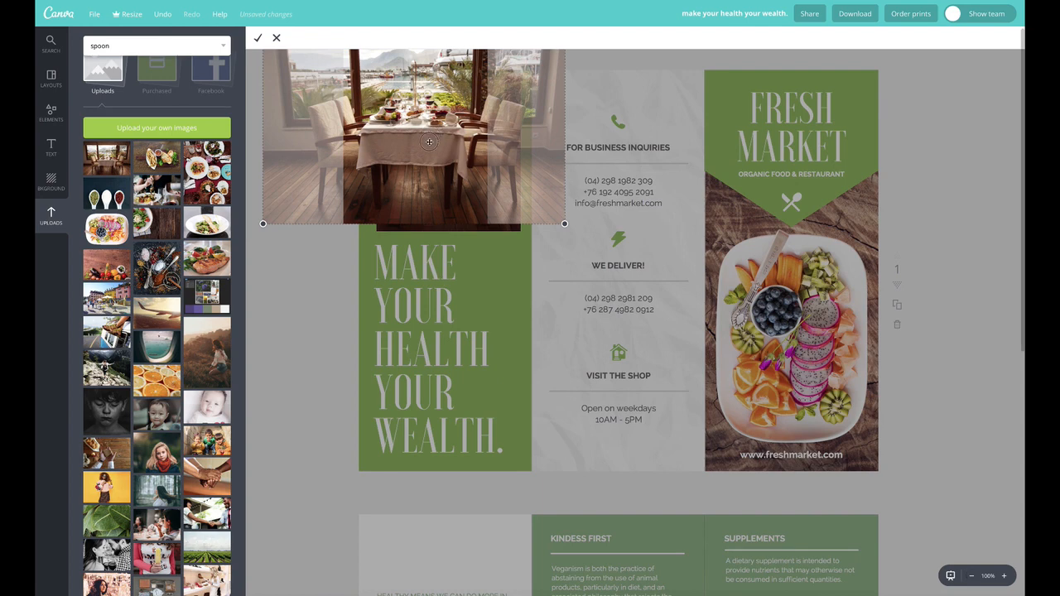
drag(428, 142, 452, 149)
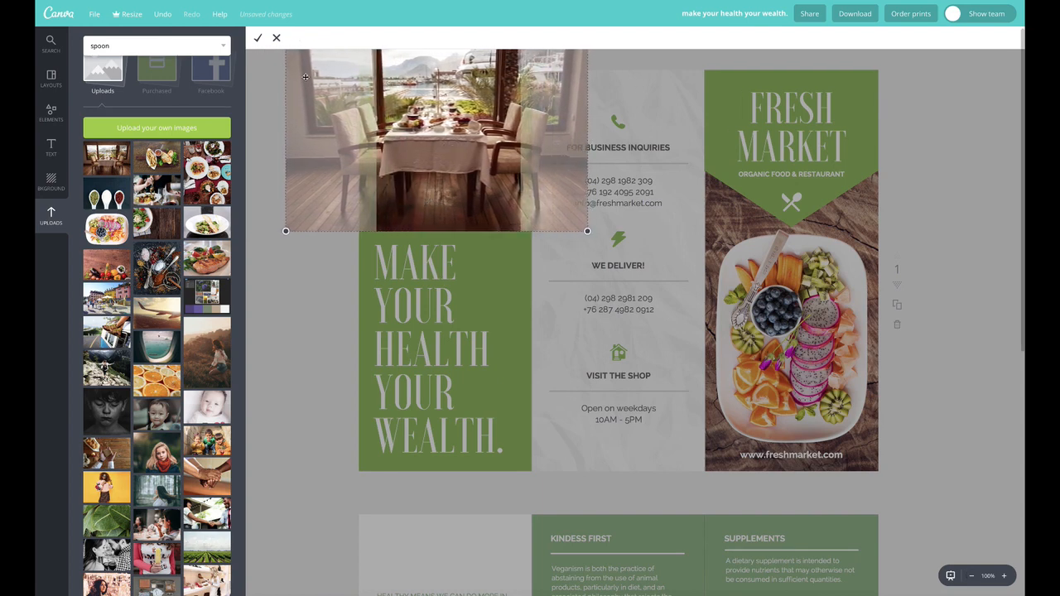
drag(587, 232, 669, 287)
drag(423, 133, 442, 131)
click(254, 38)
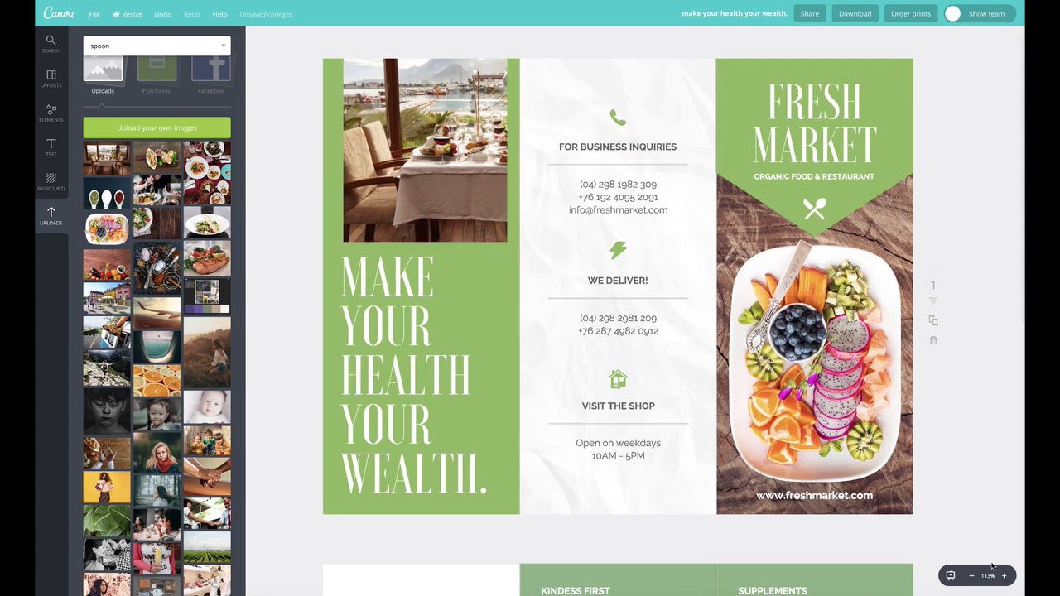
Enlarge the restaurant photo further inside its frame and shift it left so the set table is centred
scroll(462, 245, up, 1)
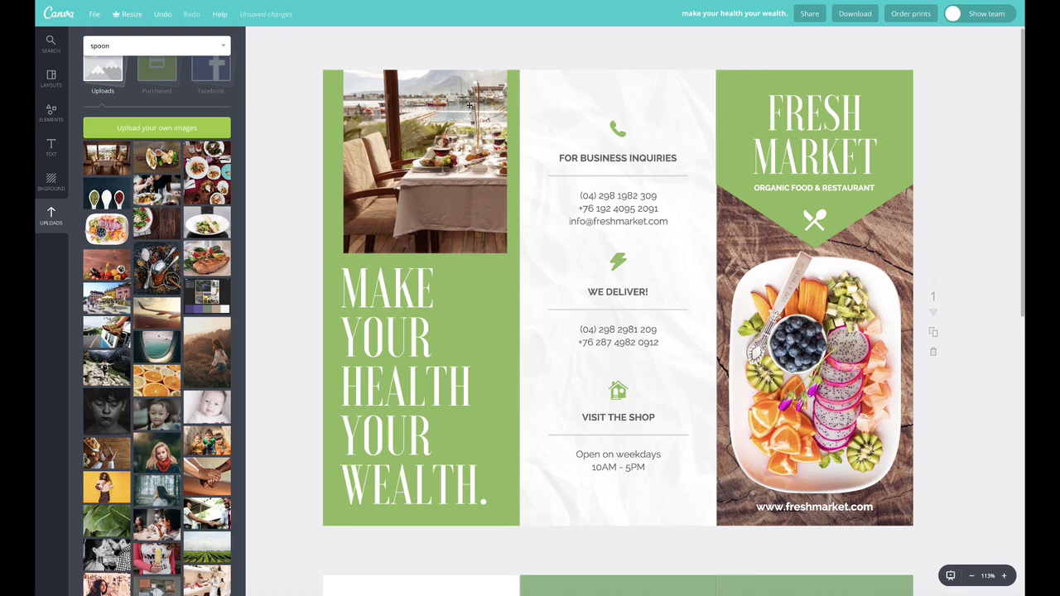
double_click(446, 123)
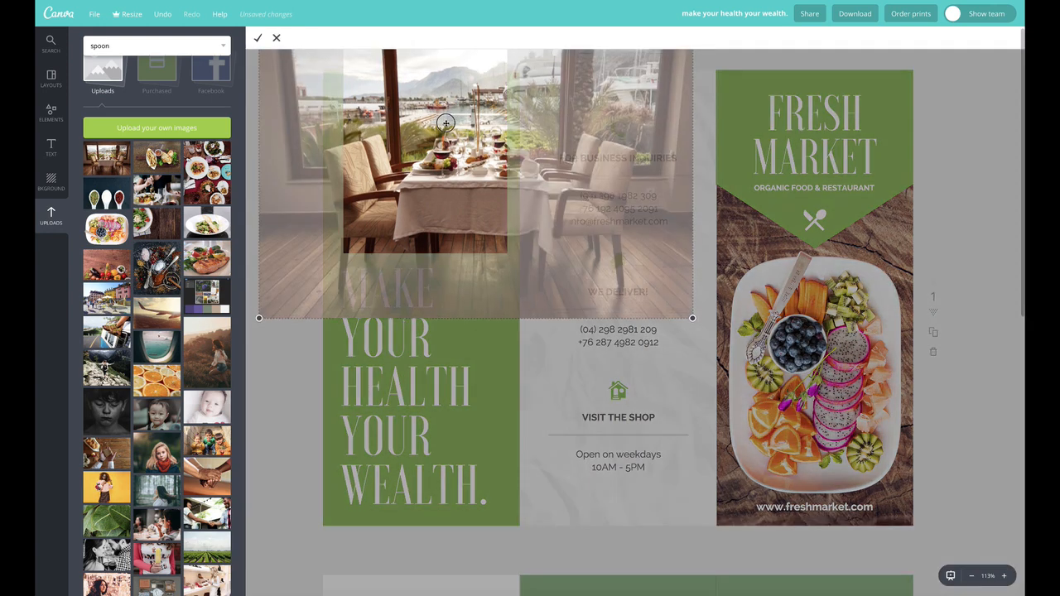
drag(439, 207, 440, 206)
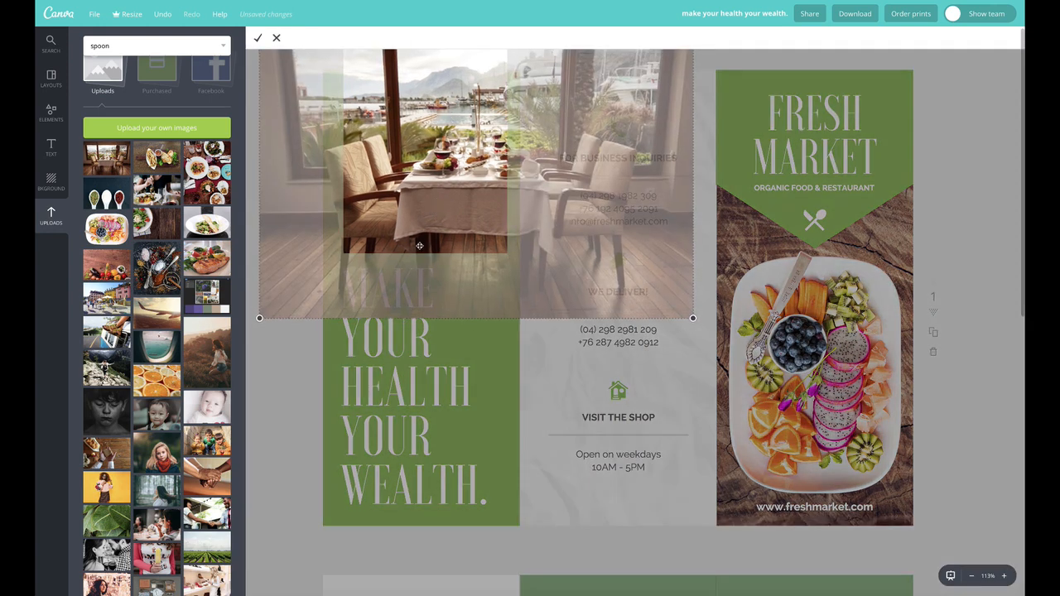
drag(693, 317, 718, 340)
drag(461, 219, 406, 216)
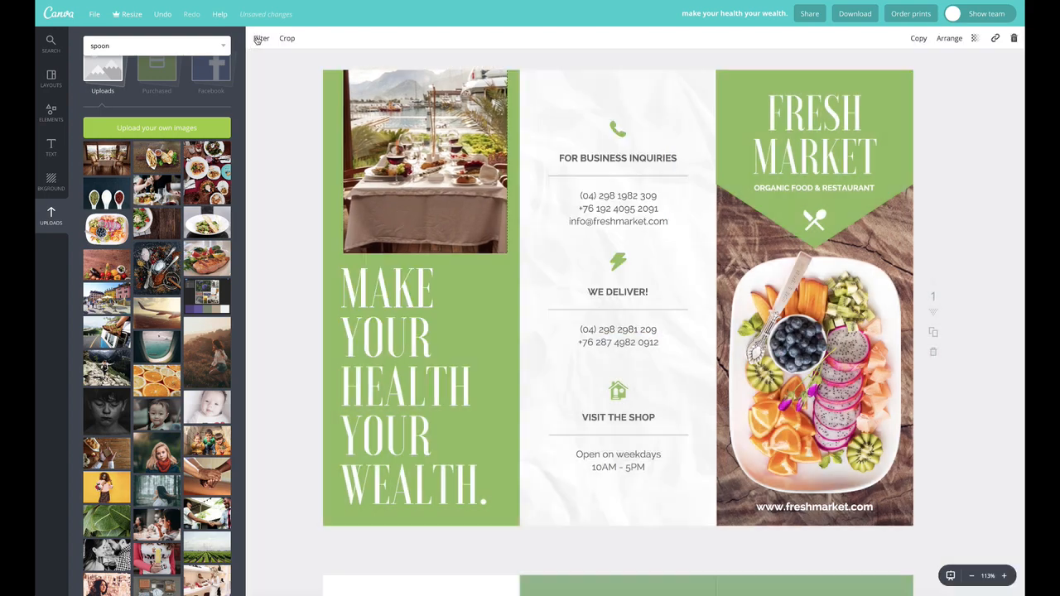
click(257, 38)
double_click(410, 100)
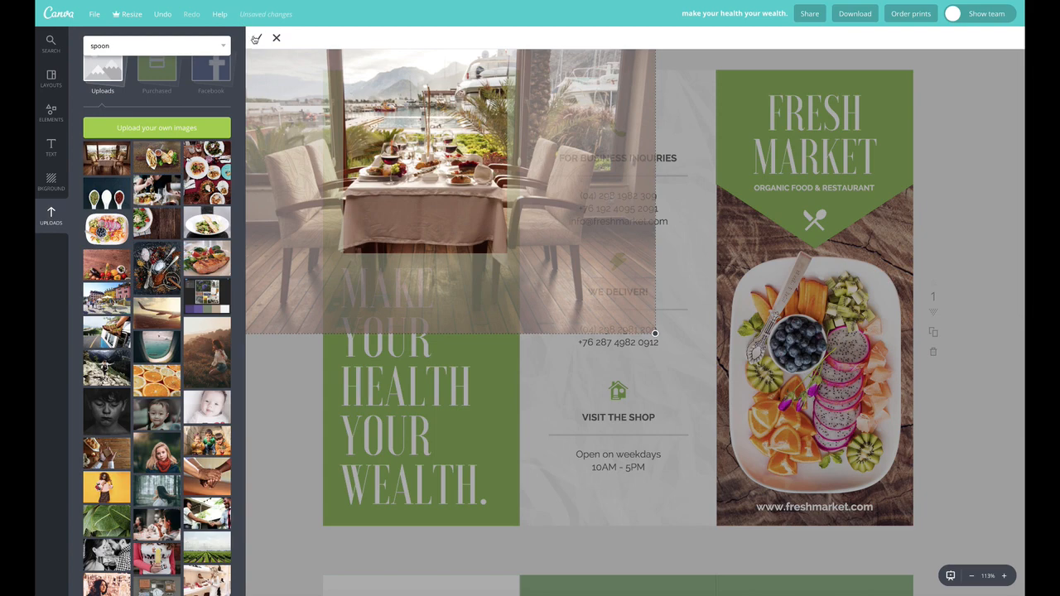
click(258, 38)
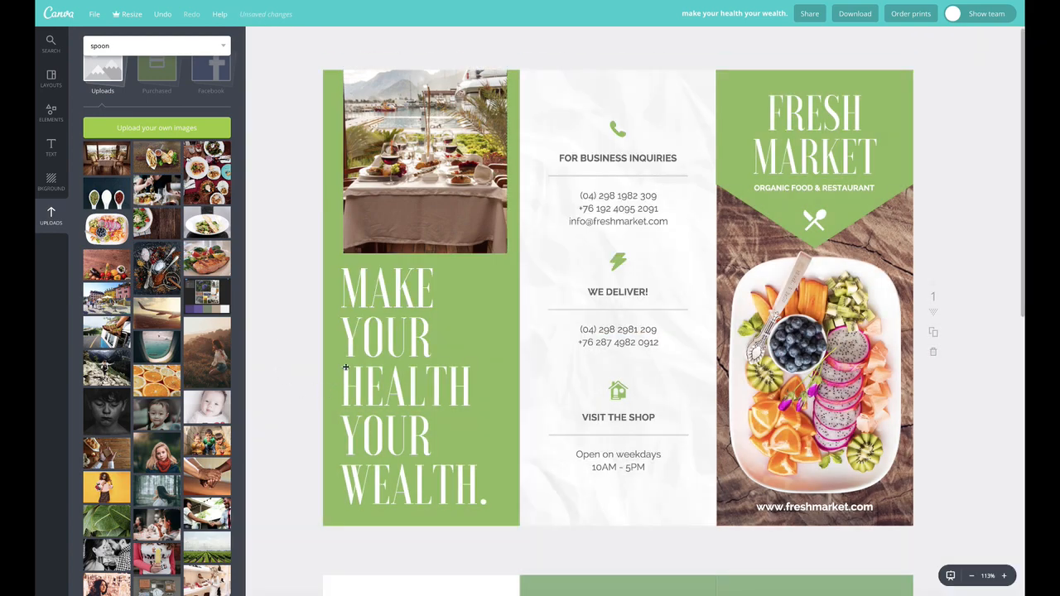
Delete the restaurant photo together with its rectangular frame from the green panel
click(480, 223)
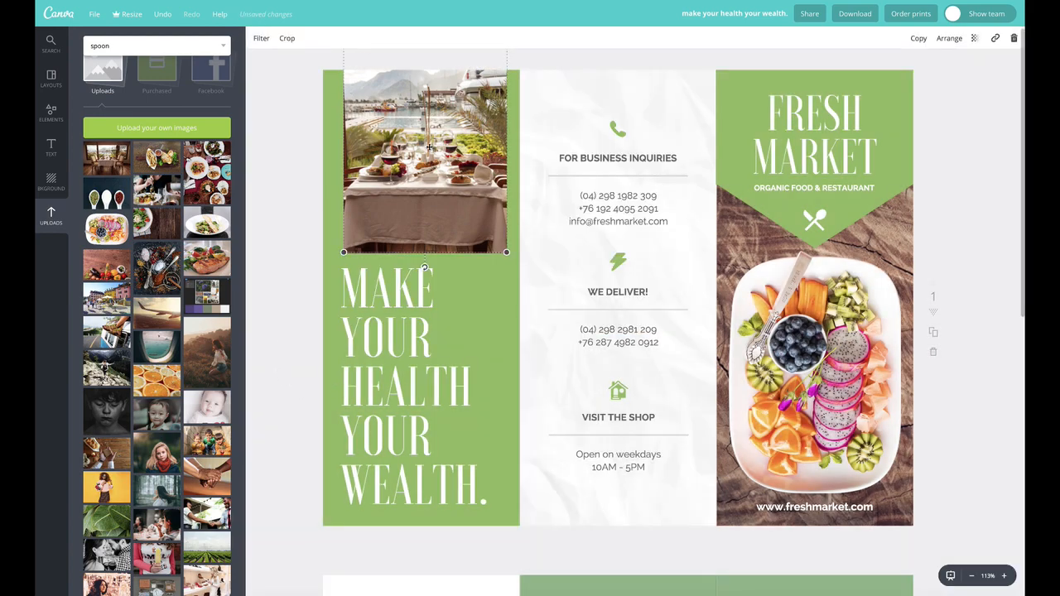
key(Delete)
key(Delete)
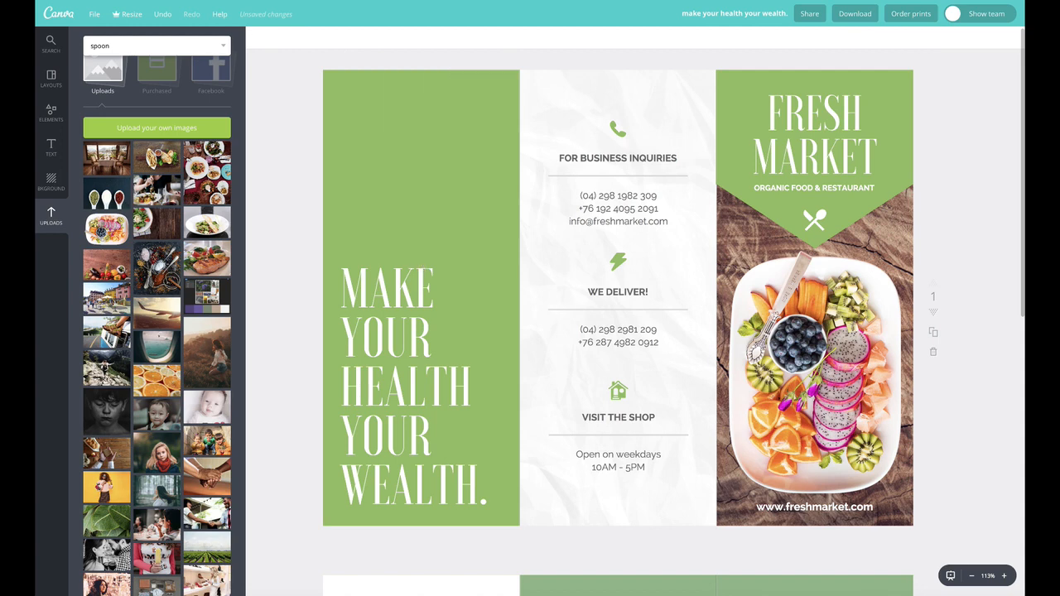
Add a large circular frame with a border to the green panel's upper-left corner, above the slogan and partly off the page
click(99, 79)
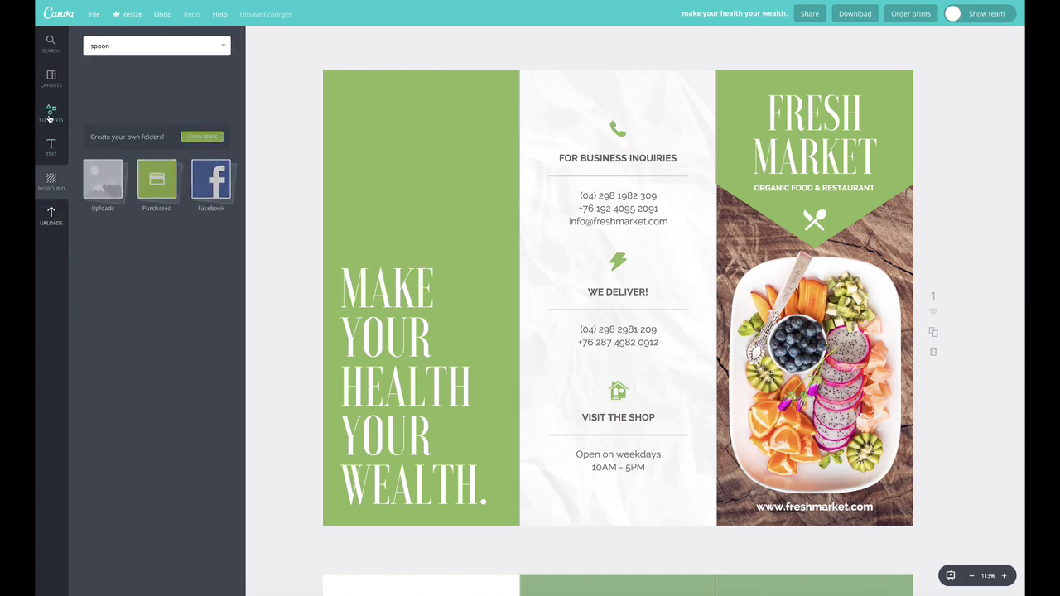
click(49, 118)
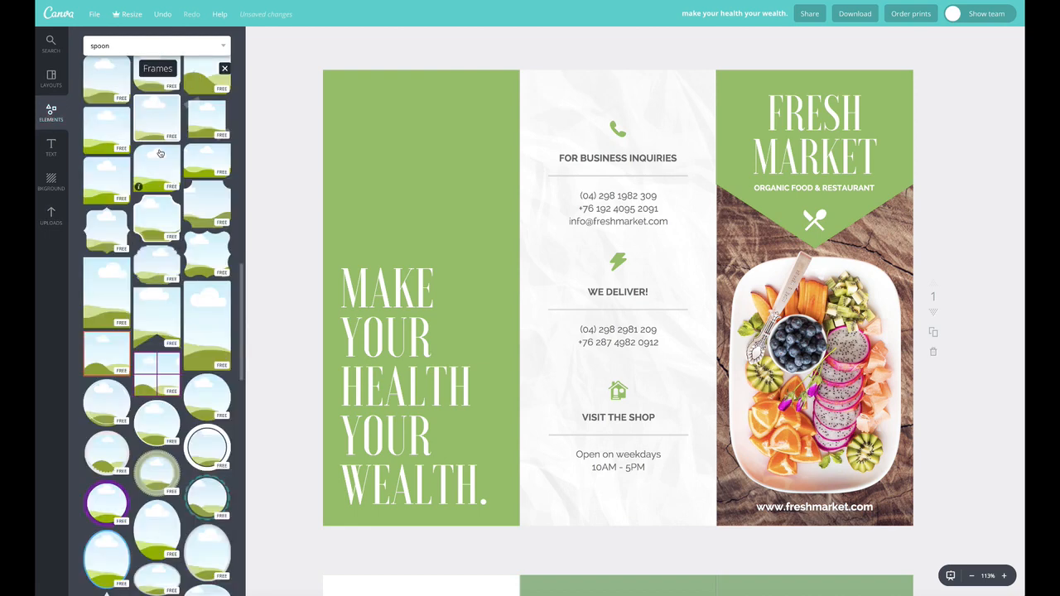
scroll(209, 292, down, 3)
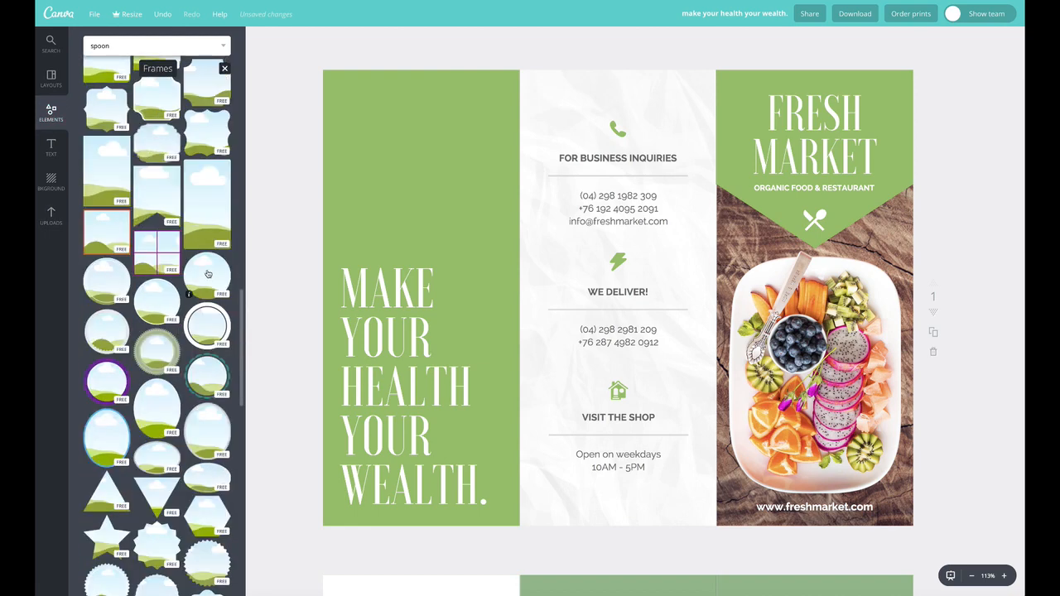
drag(169, 306, 403, 148)
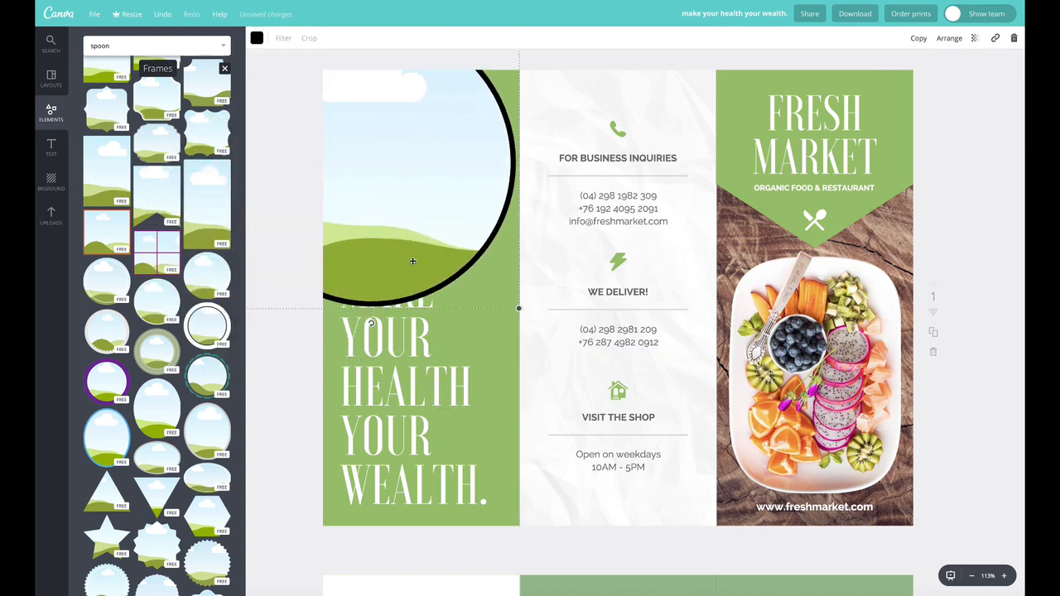
drag(412, 259, 404, 205)
Recolor the circular frame's border white
click(257, 39)
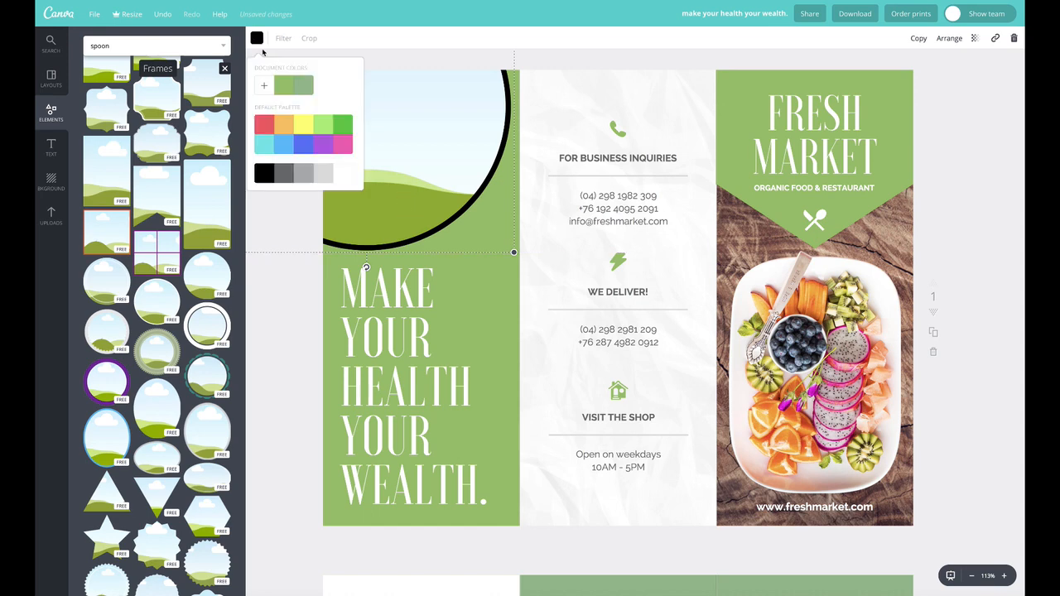
click(345, 175)
click(300, 345)
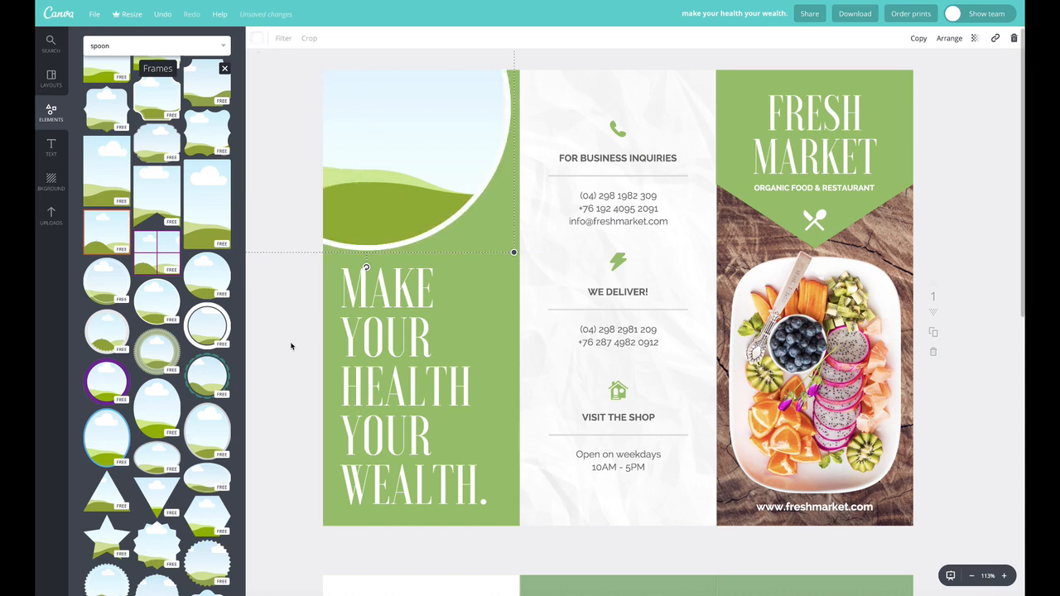
click(50, 181)
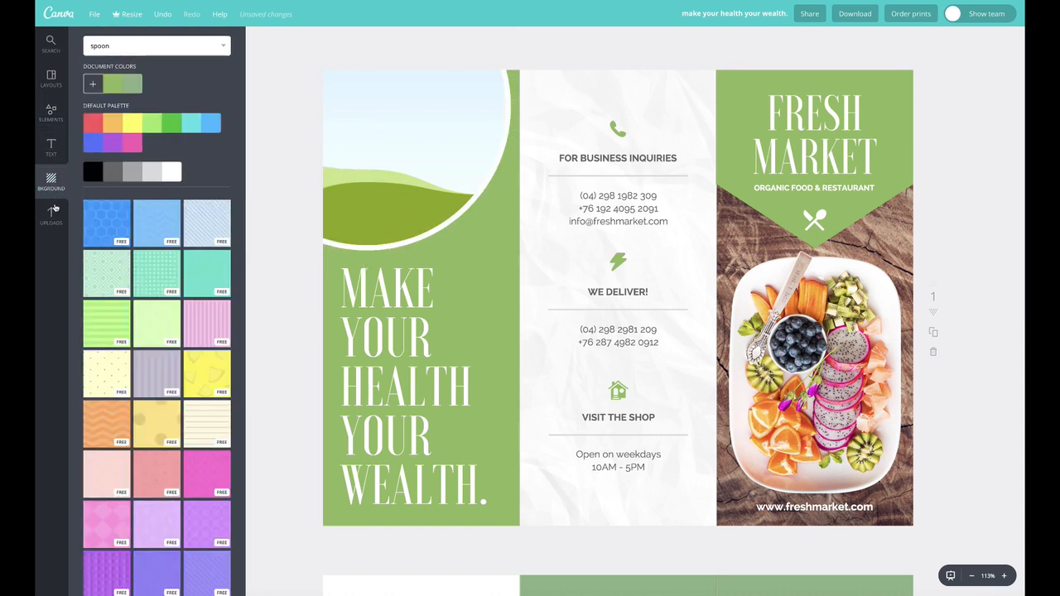
Fill the green panel's circular frame with the uploaded restaurant photo and enlarge it inside the frame around the set table
click(52, 213)
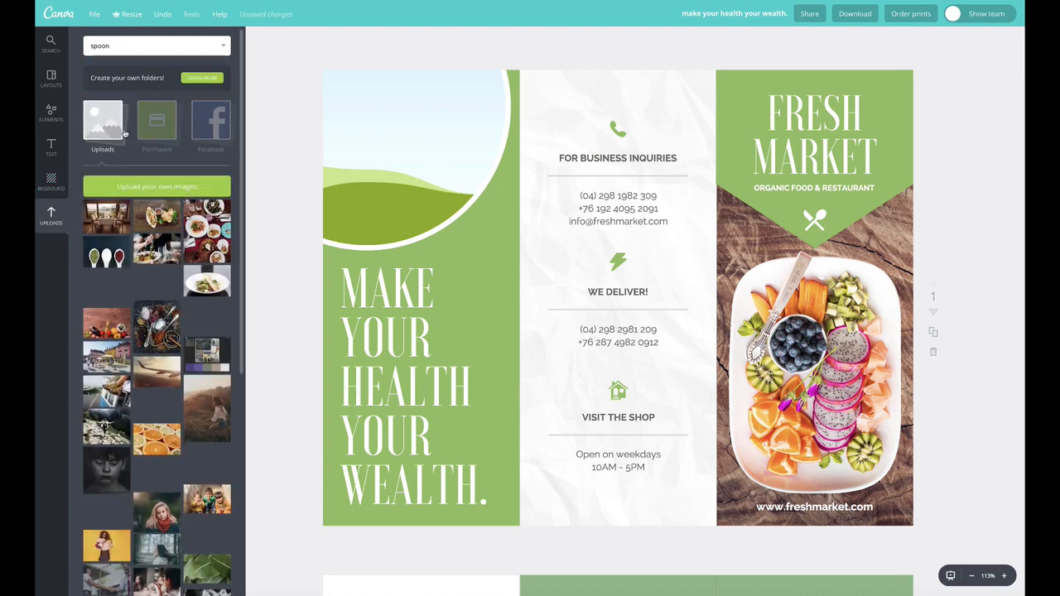
click(174, 188)
drag(106, 217, 433, 138)
double_click(399, 138)
drag(596, 247, 656, 328)
click(257, 38)
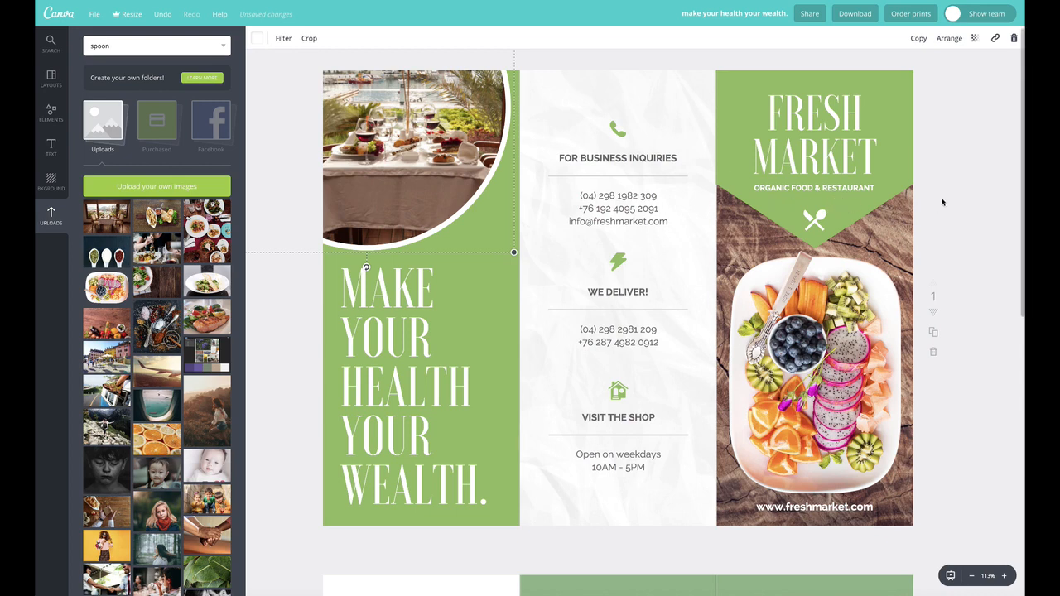
click(942, 202)
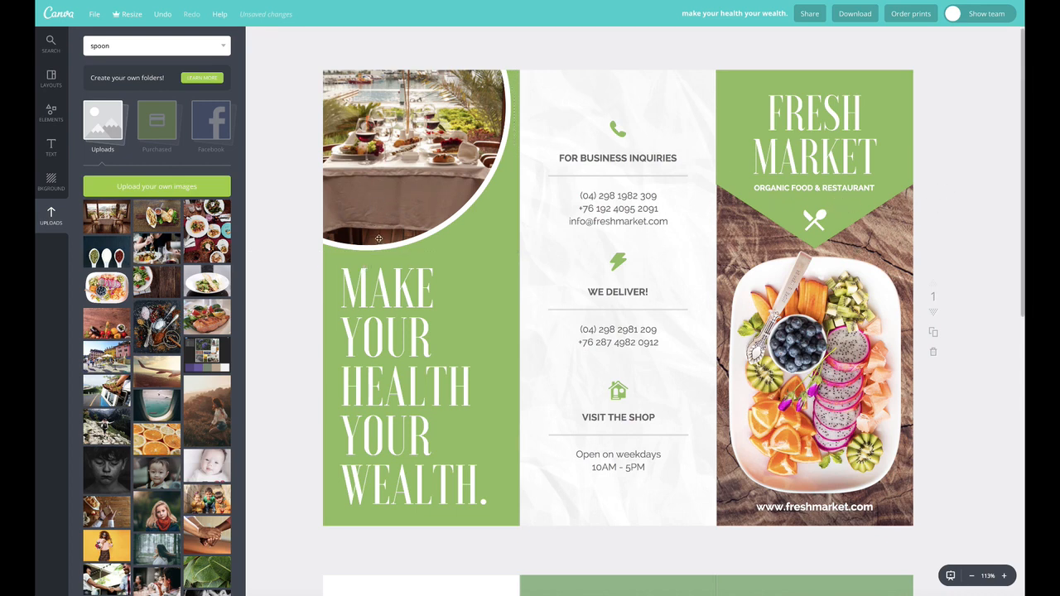
Scale the restaurant photo up further inside the circular frame, keeping the wine glasses and plates in the crop
double_click(381, 139)
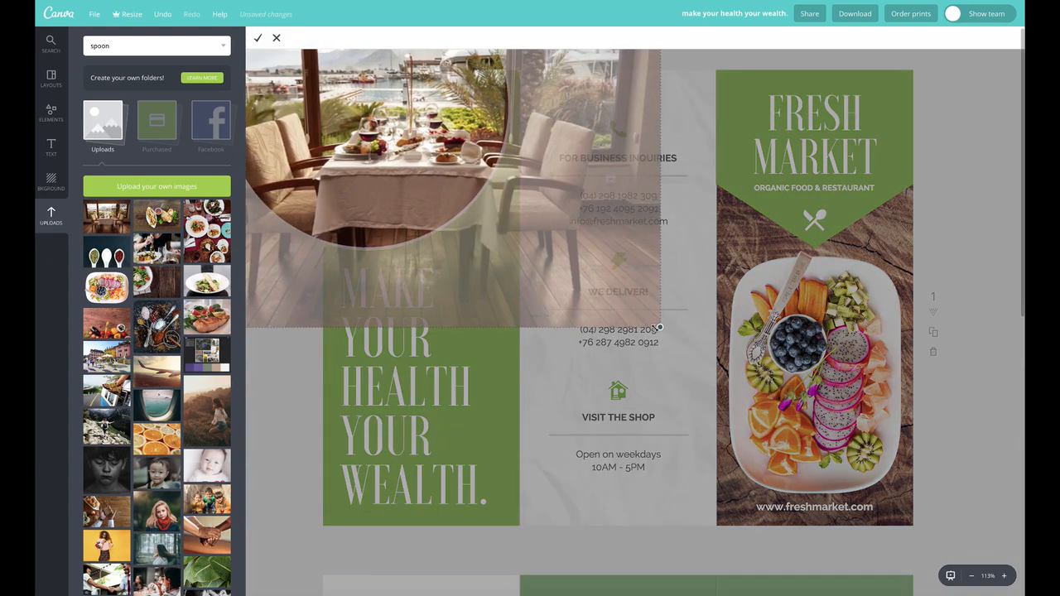
drag(659, 328, 726, 375)
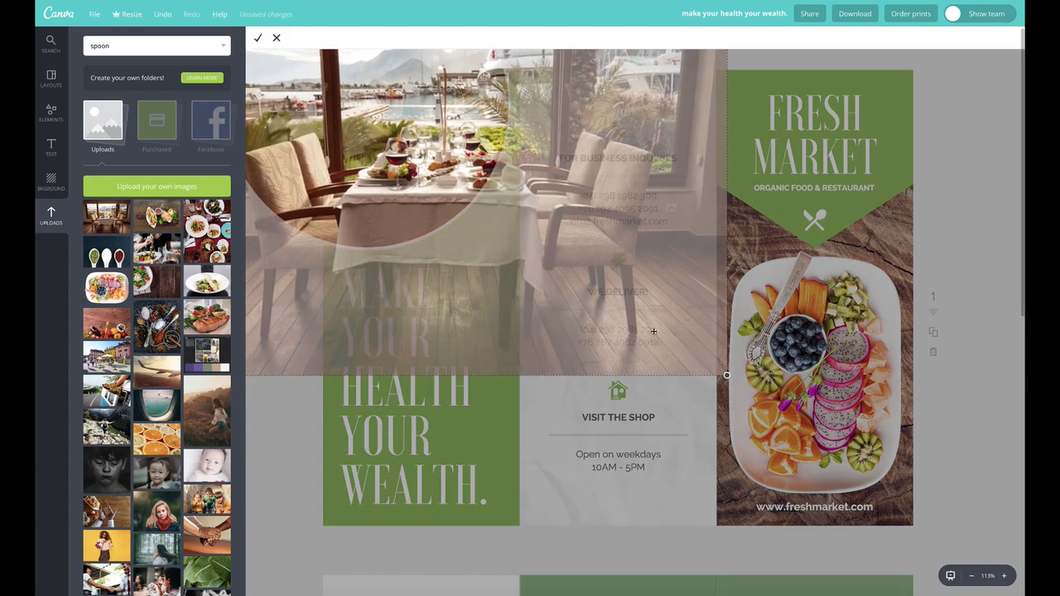
click(259, 40)
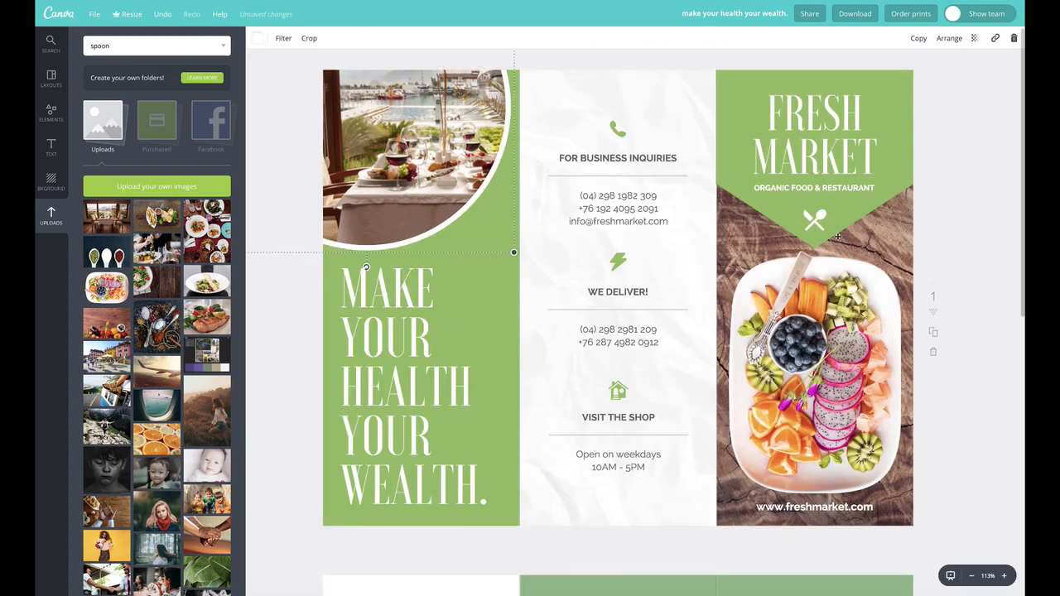
click(960, 192)
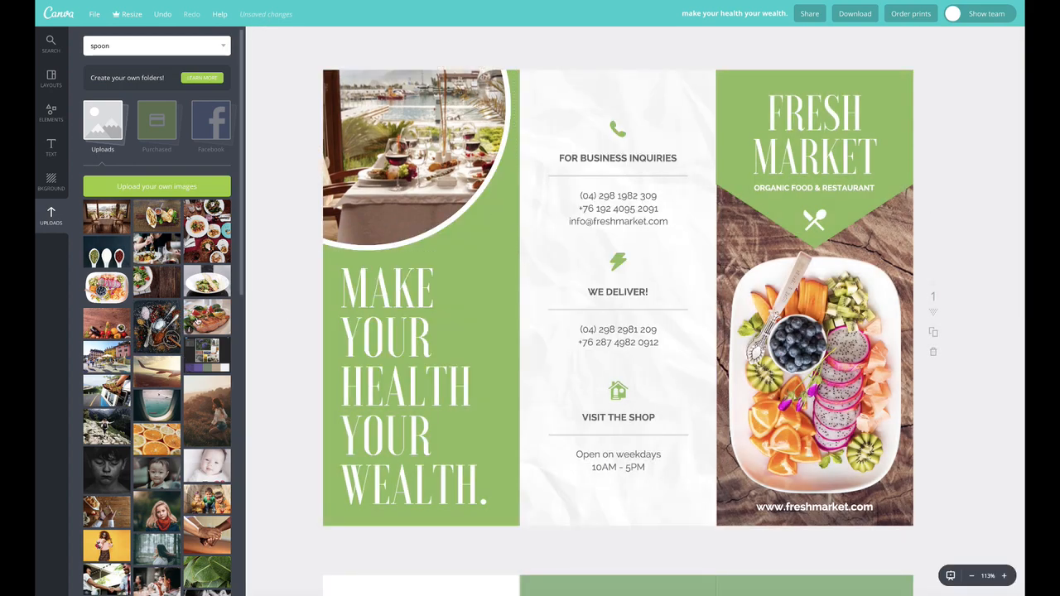
Try the uploaded grilled salmon photo in the circular frame and attempt to resize its crop
drag(203, 315, 354, 166)
double_click(354, 163)
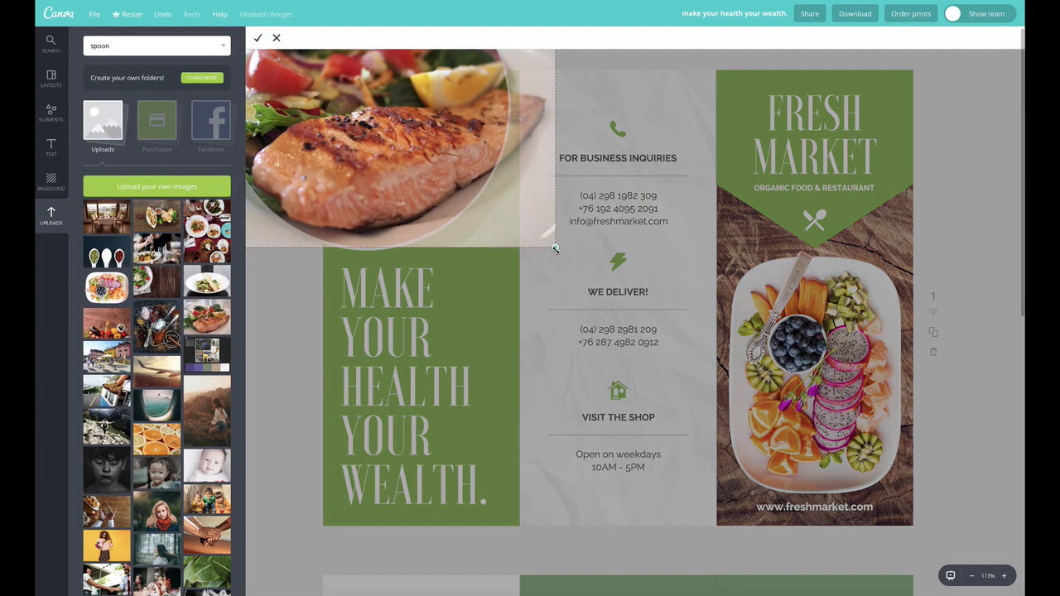
drag(555, 248, 410, 169)
click(277, 38)
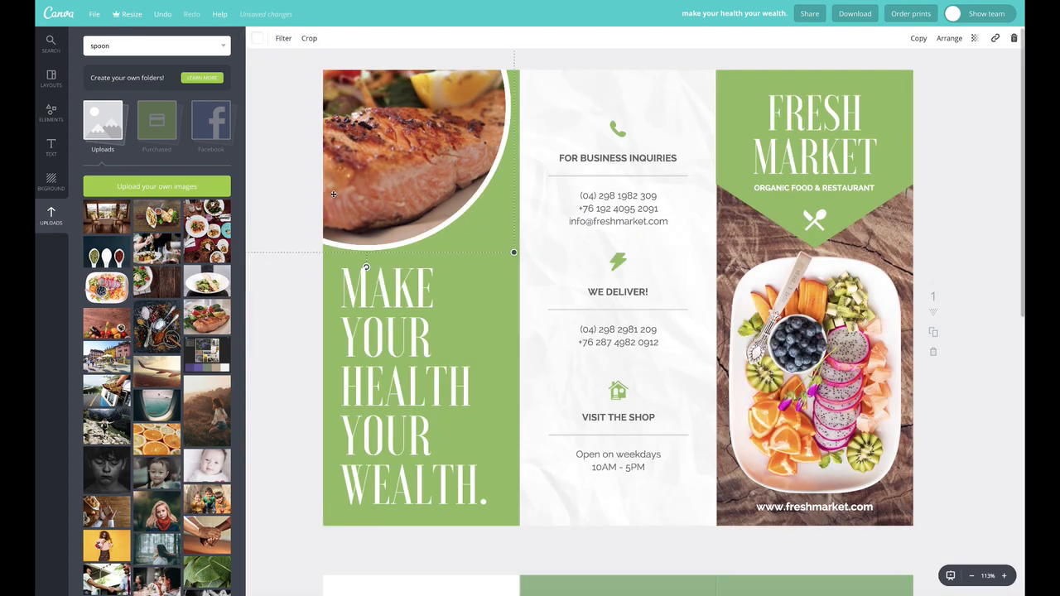
Replace the circular frame's image with the uploaded overhead photo of dishes on a red table and adjust its crop
drag(206, 220, 365, 180)
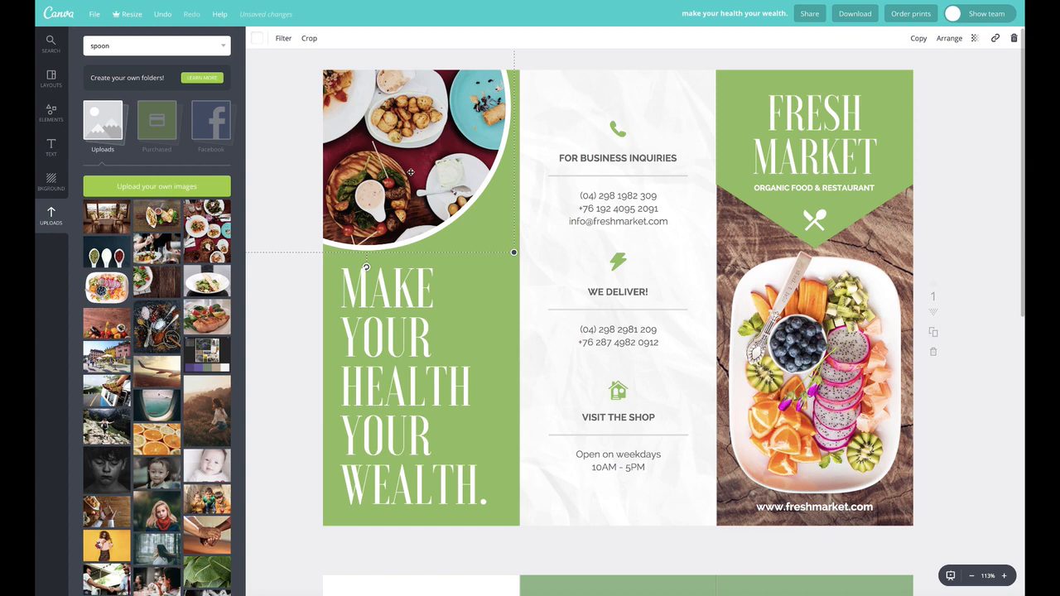
double_click(404, 172)
drag(419, 149, 448, 119)
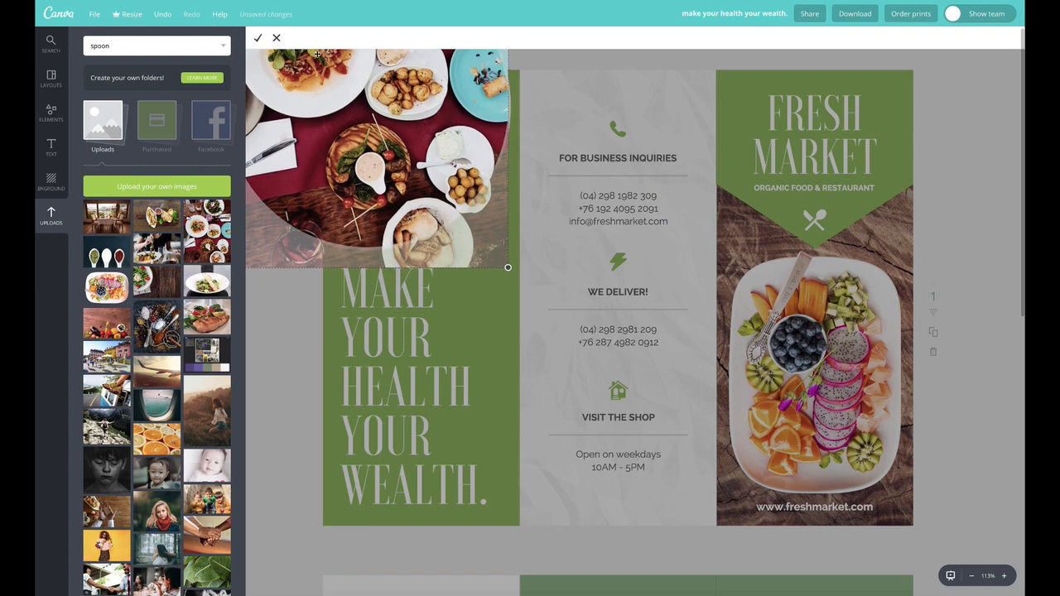
click(258, 39)
Move the dishes photo down inside the circular frame and enlarge it slightly so the plates fill the circle
double_click(447, 132)
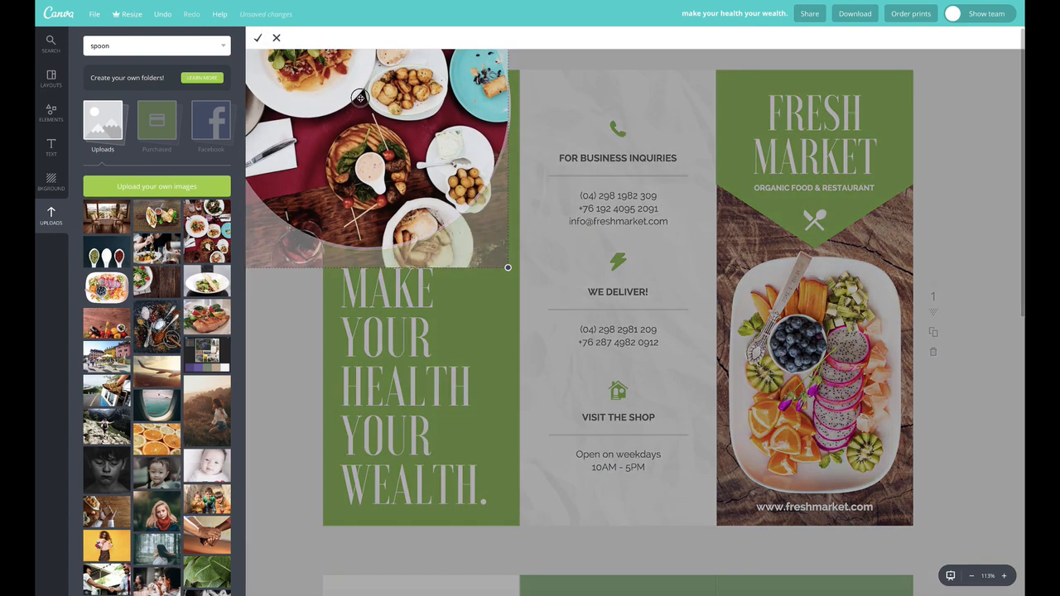
drag(360, 98, 356, 122)
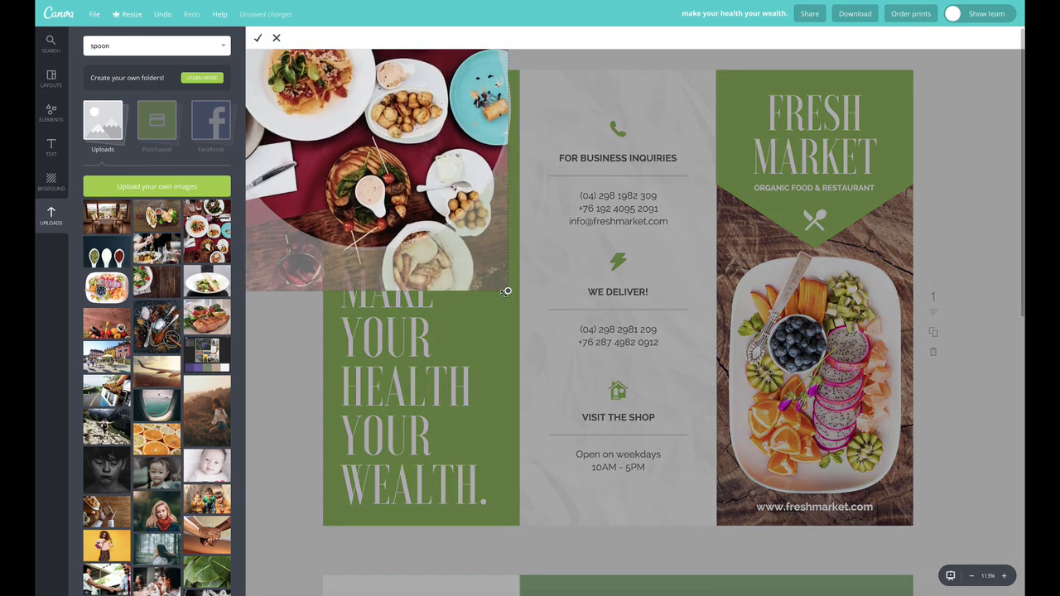
drag(506, 291, 533, 320)
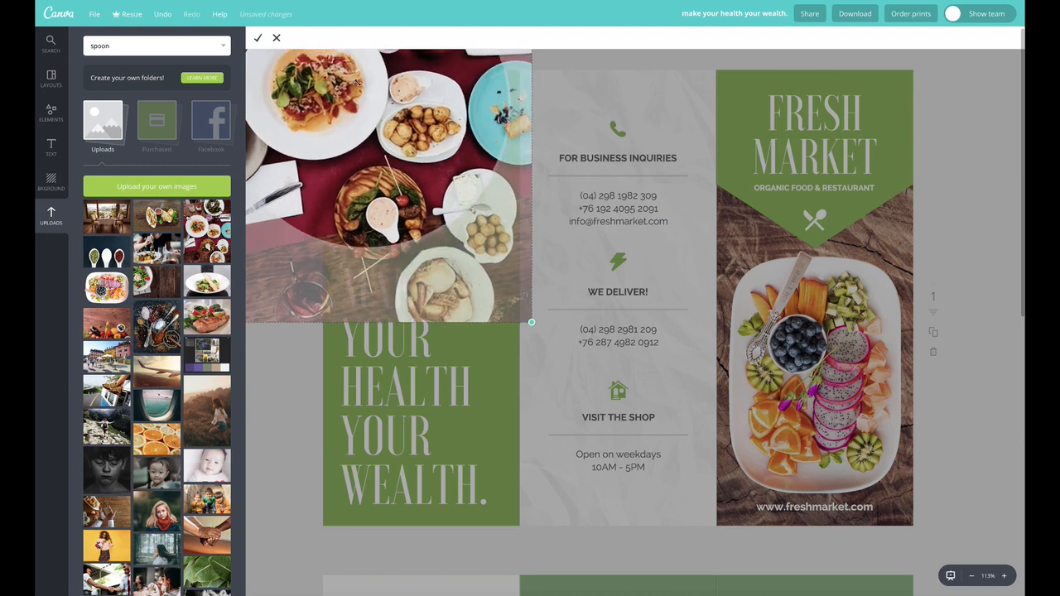
click(259, 38)
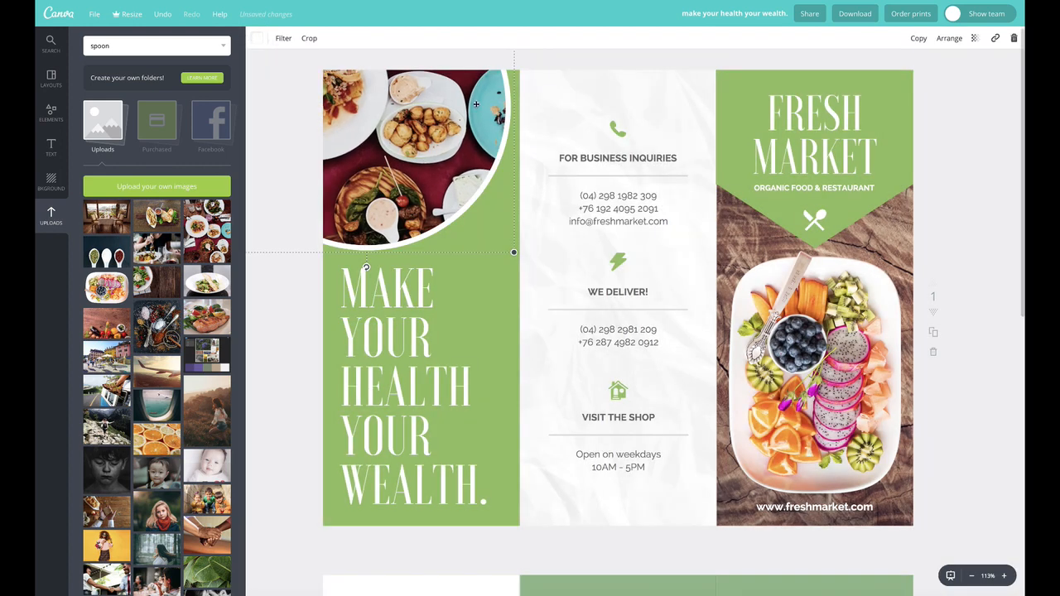
click(936, 137)
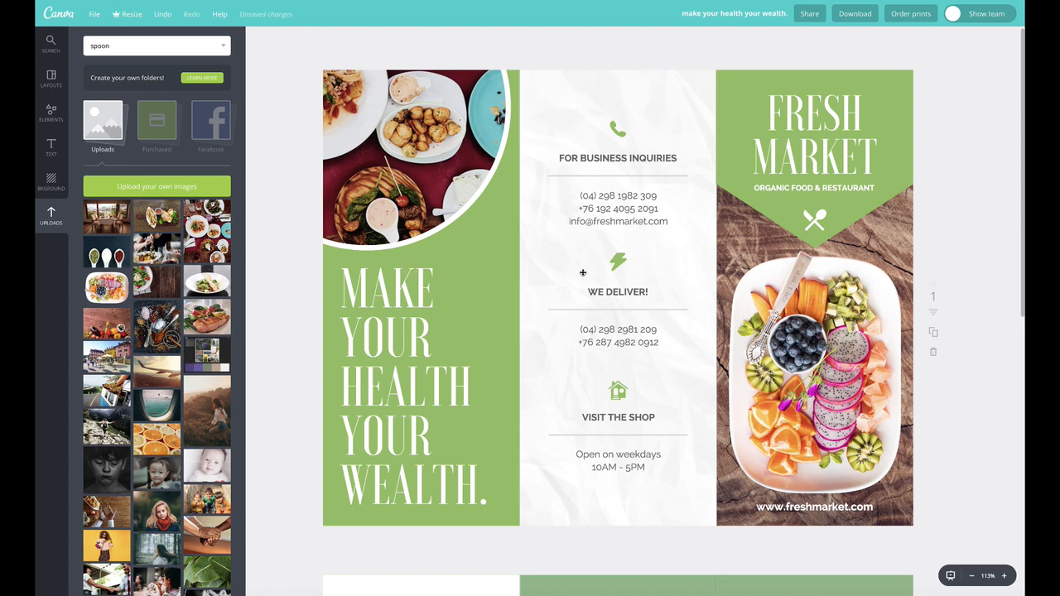
Review the brochure's second page, comparing its three panels and text styling with the finished first page
drag(402, 311, 416, 283)
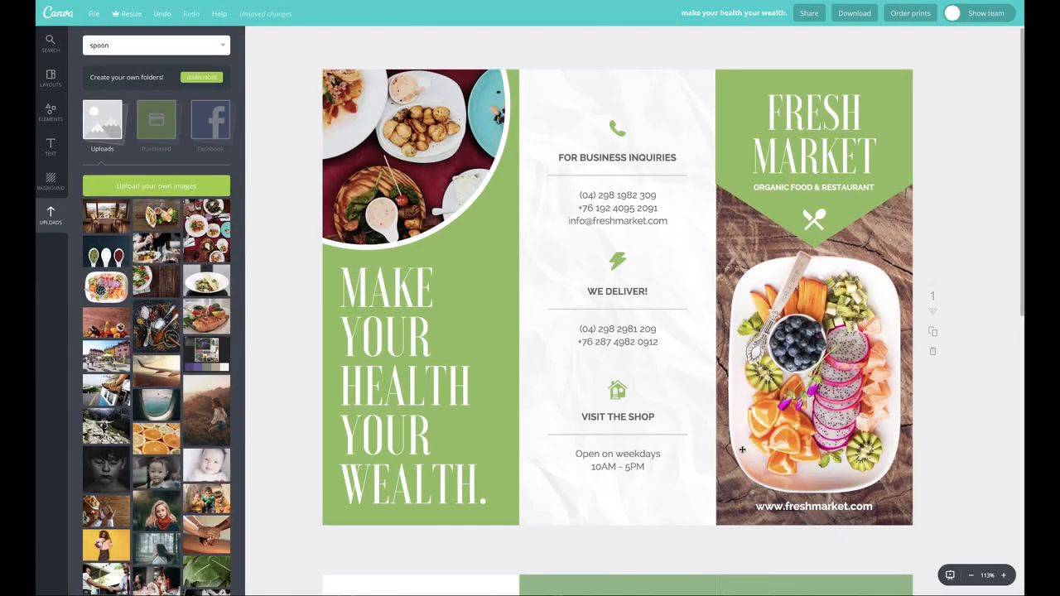
scroll(741, 453, down, 5)
scroll(741, 453, down, 3)
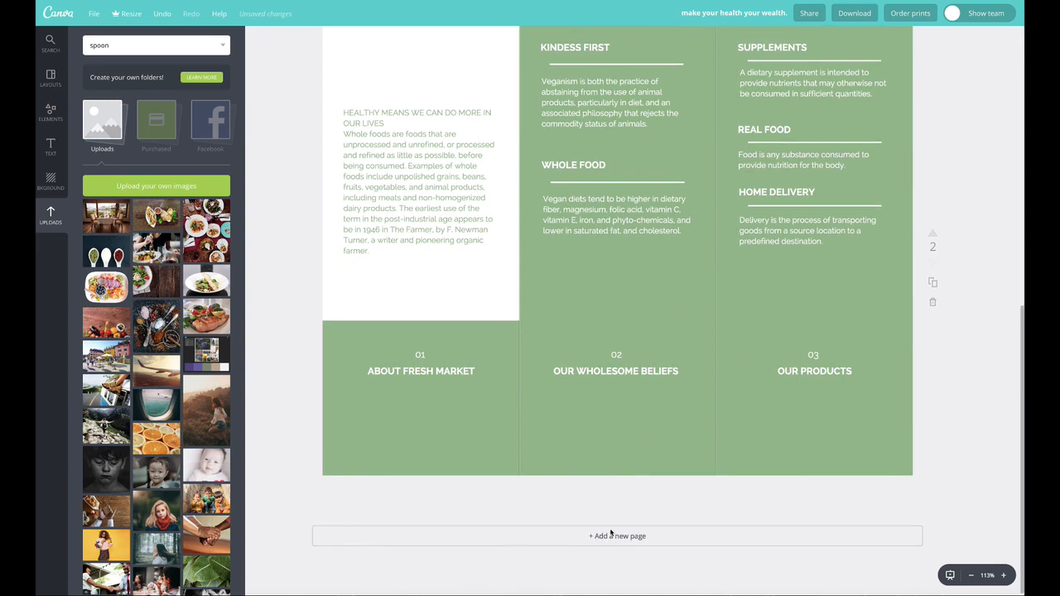
scroll(736, 459, up, 2)
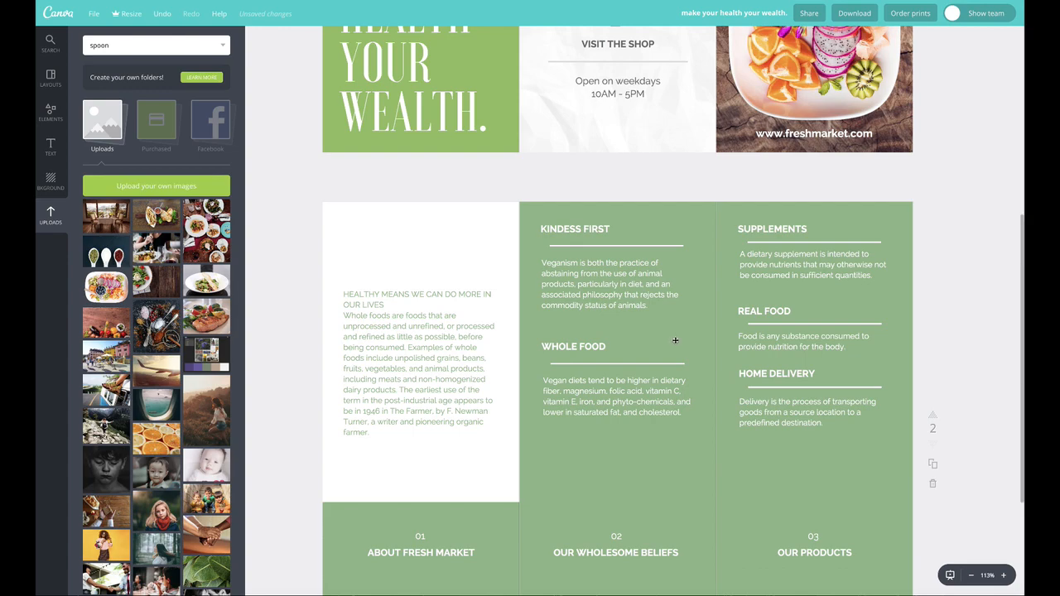
scroll(602, 429, down, 1)
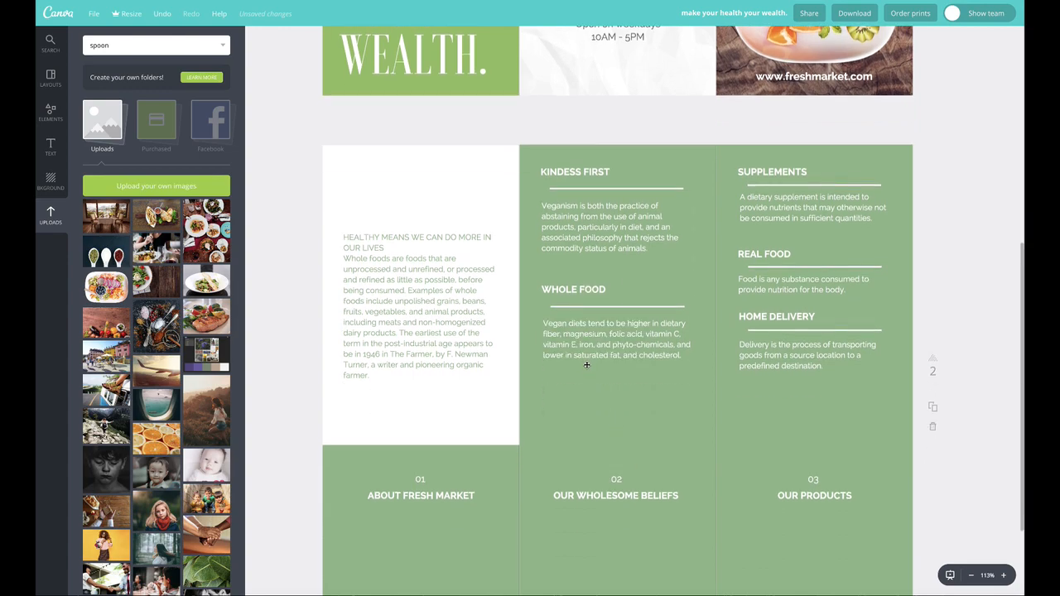
scroll(586, 364, up, 4)
scroll(584, 368, down, 4)
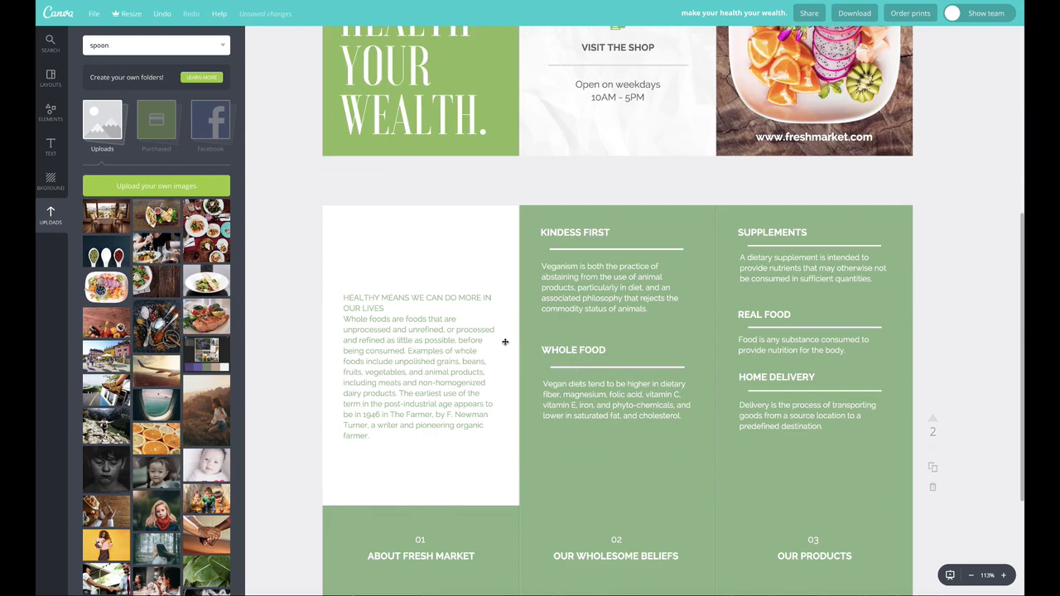
scroll(622, 405, down, 1)
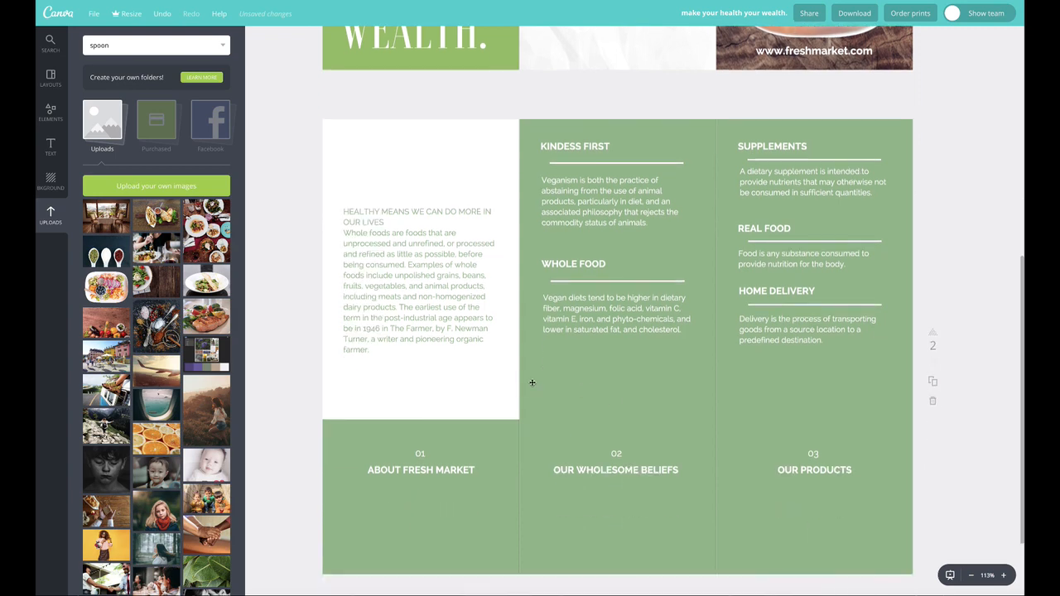
scroll(391, 266, up, 1)
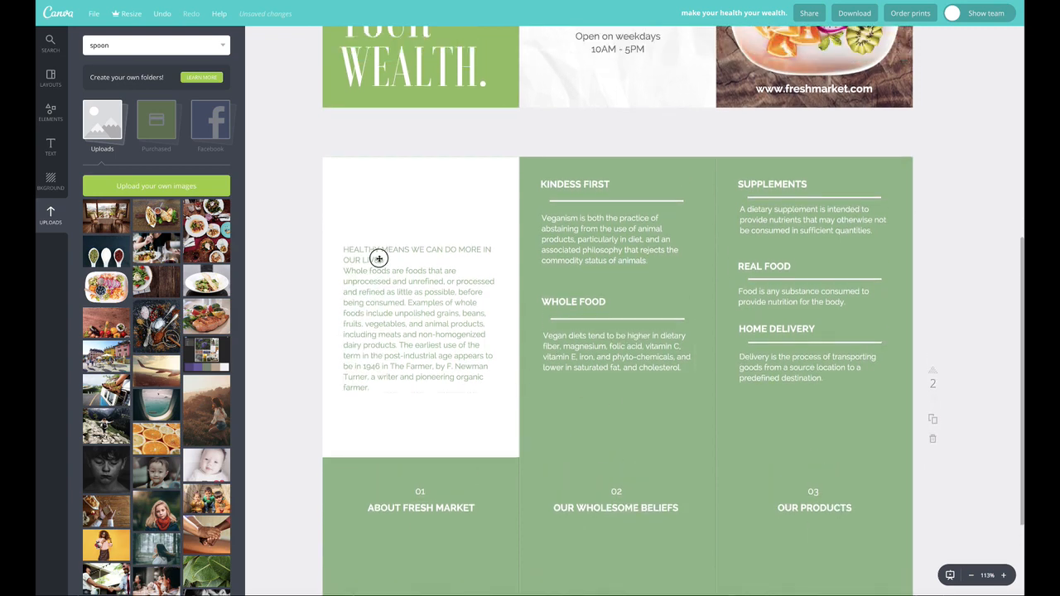
Cut the opening line "HEALTHY MEANS WE CAN DO MORE IN OUR LIVES" out of the white panel's body text on page 2
click(378, 259)
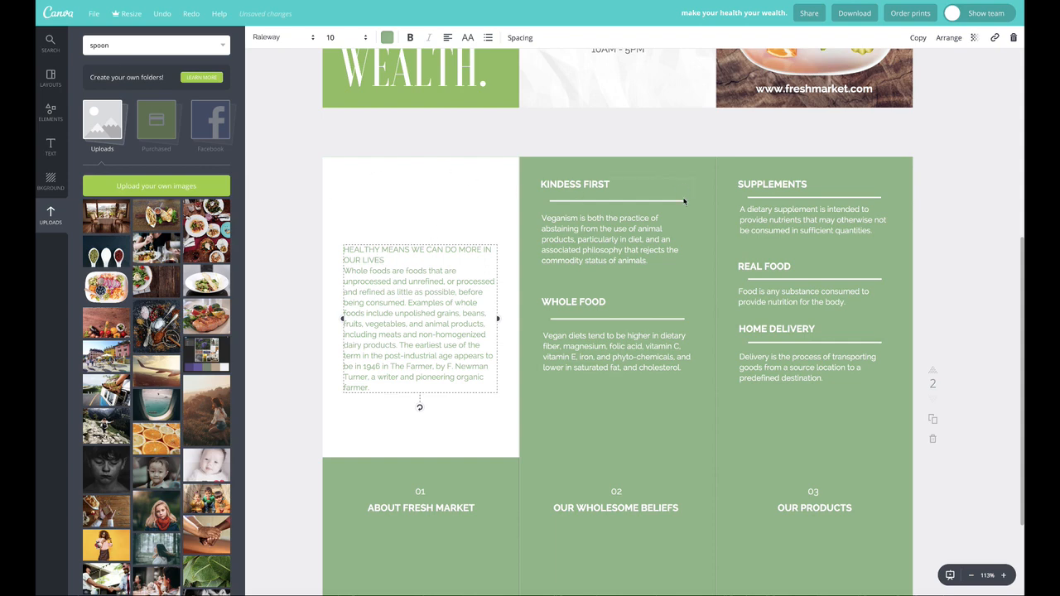
drag(385, 259, 340, 250)
key(ctrl+c)
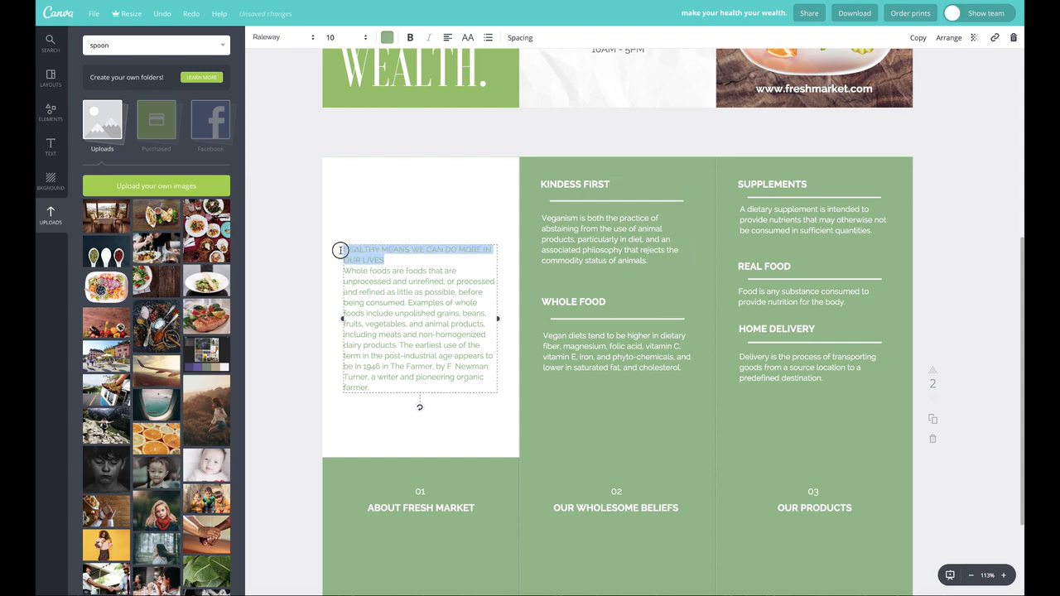
key(BackSpace)
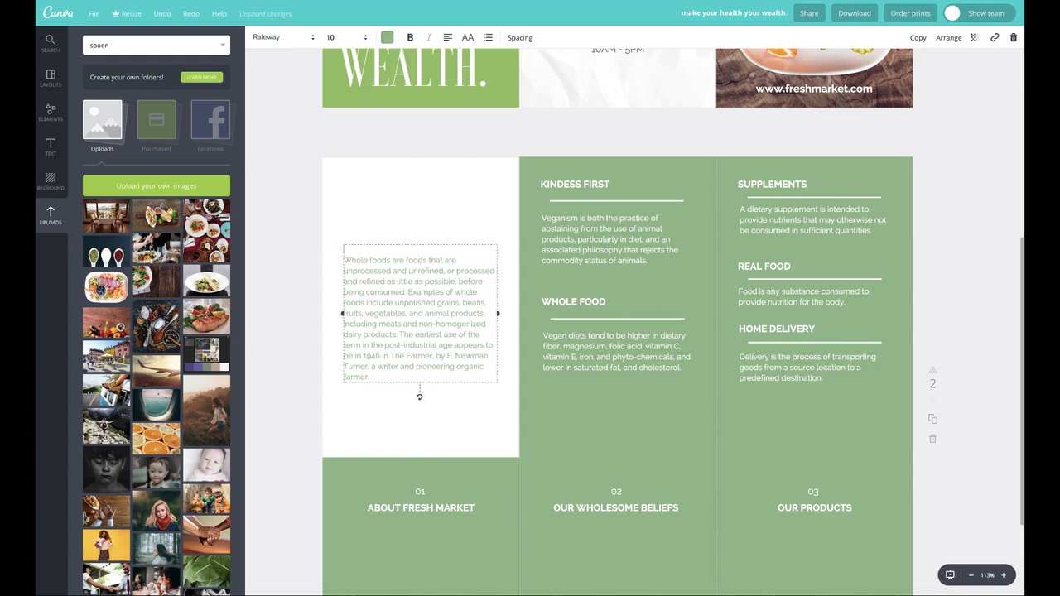
click(385, 189)
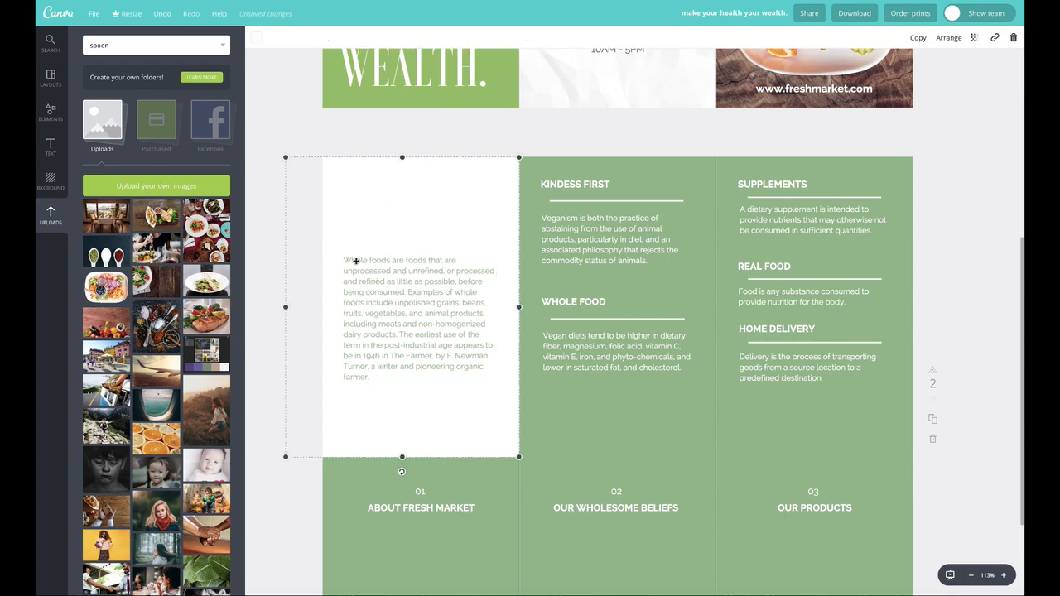
Add a heading text box above the body text on the white panel and paste the copied opening line into it
click(50, 146)
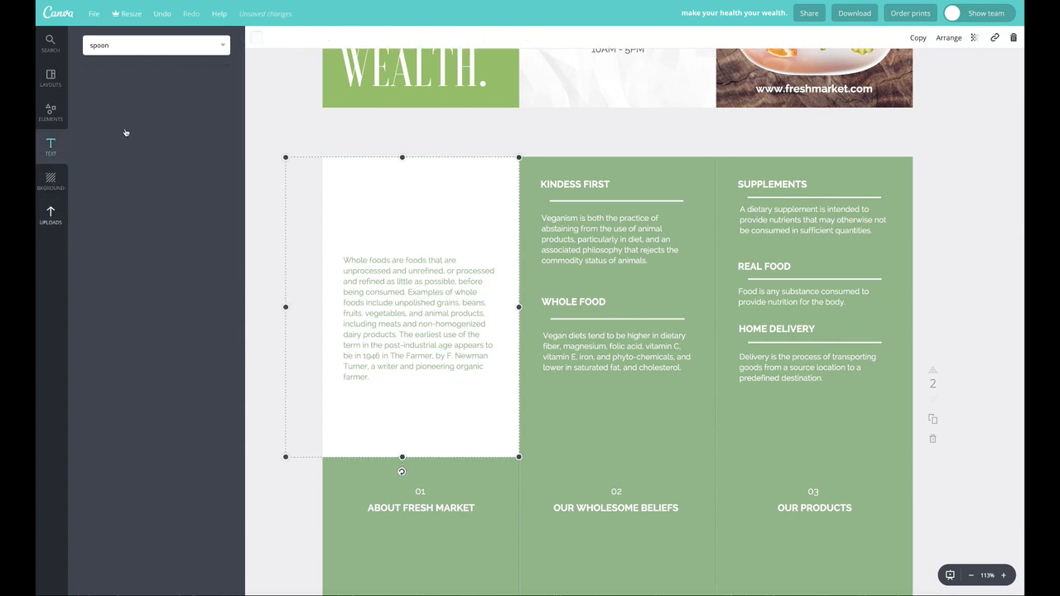
drag(145, 98, 408, 207)
double_click(408, 204)
key(ctrl+v)
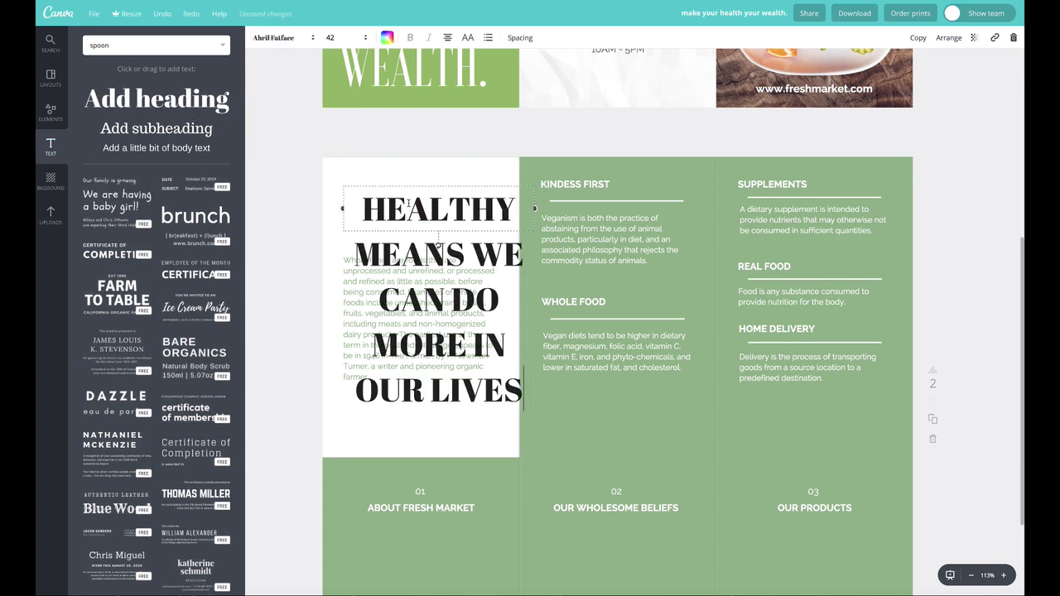
Set the whole pasted heading in the Voga font and align it left
drag(374, 208, 554, 395)
scroll(416, 102, up, 2)
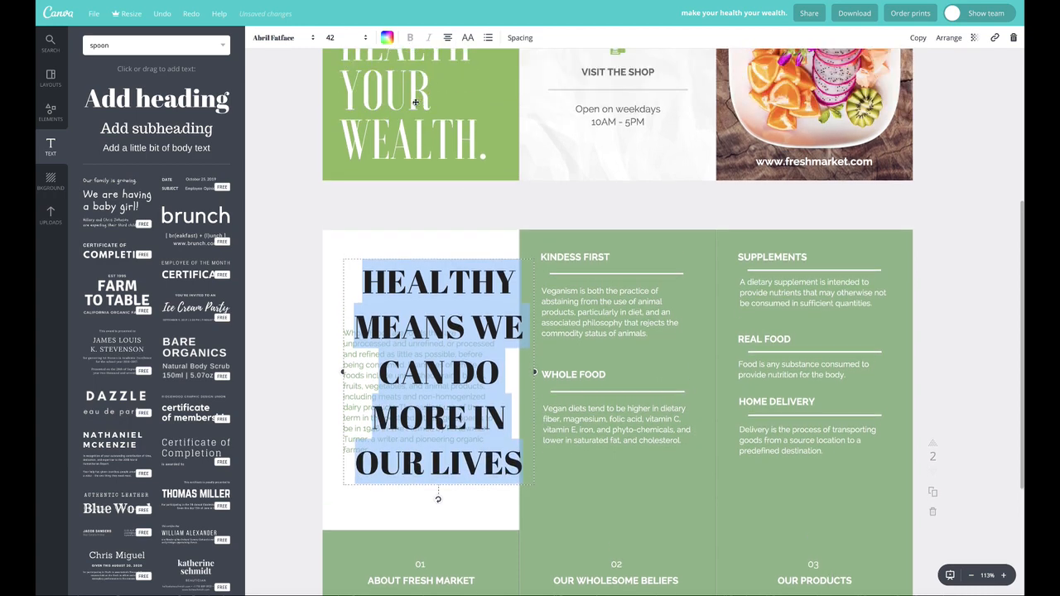
click(300, 40)
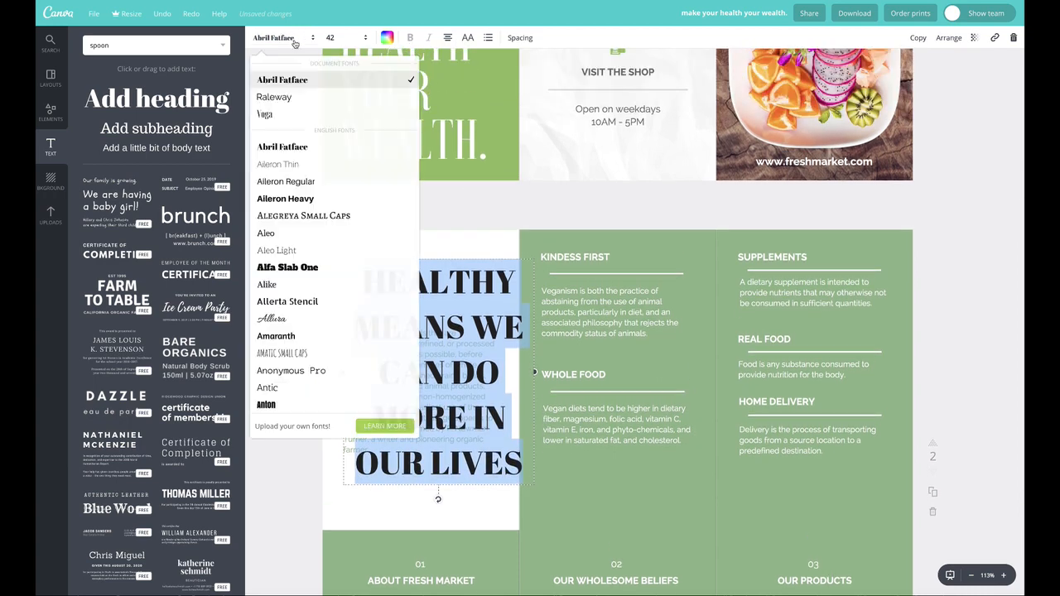
click(275, 115)
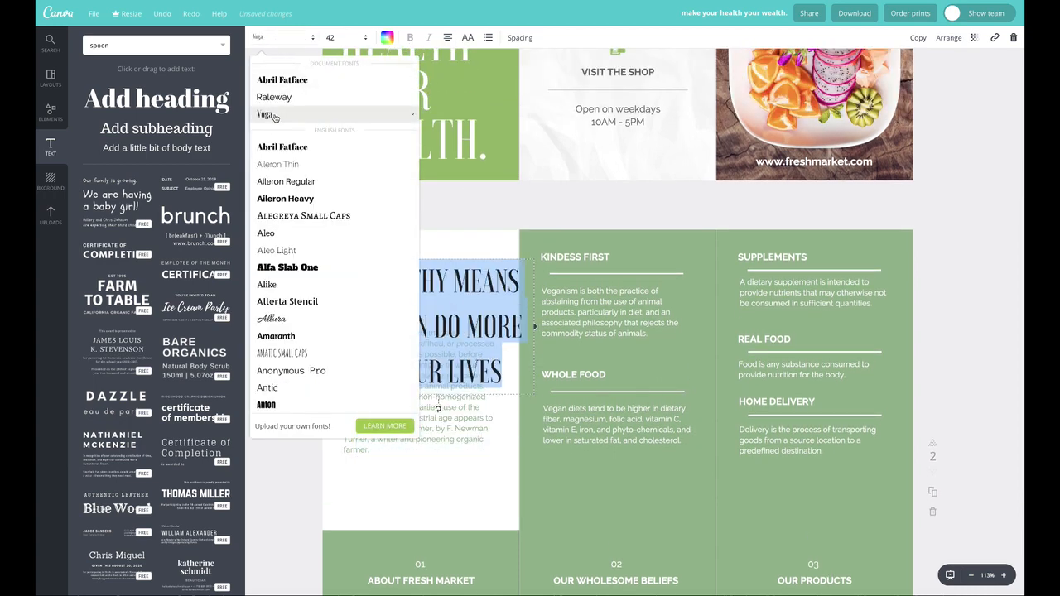
click(448, 37)
click(449, 66)
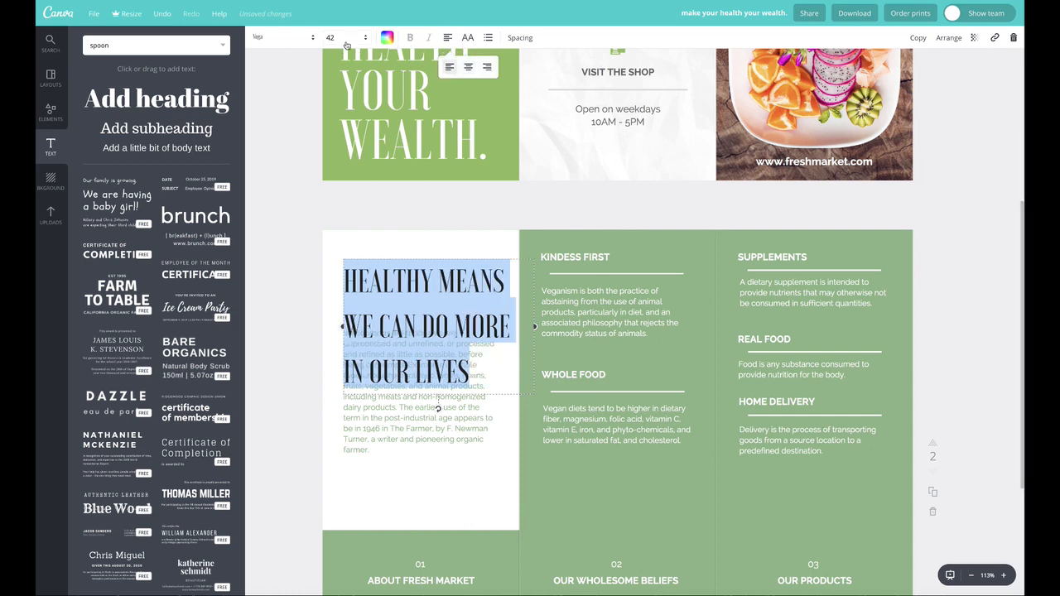
Set the white panel heading's letter spacing to -10, line height to 1 and font size to 32
click(490, 38)
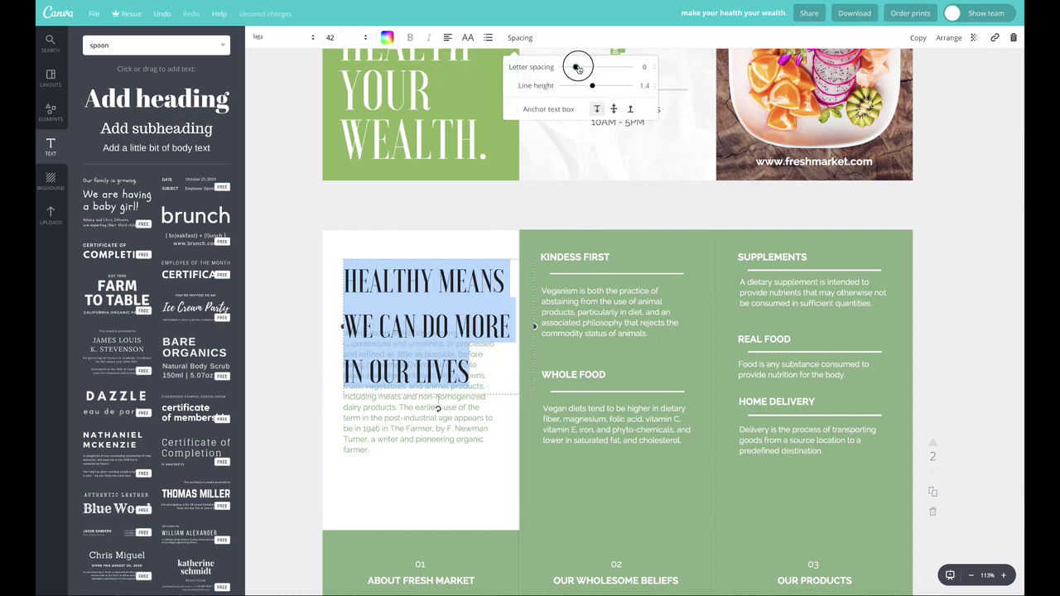
drag(575, 68, 580, 91)
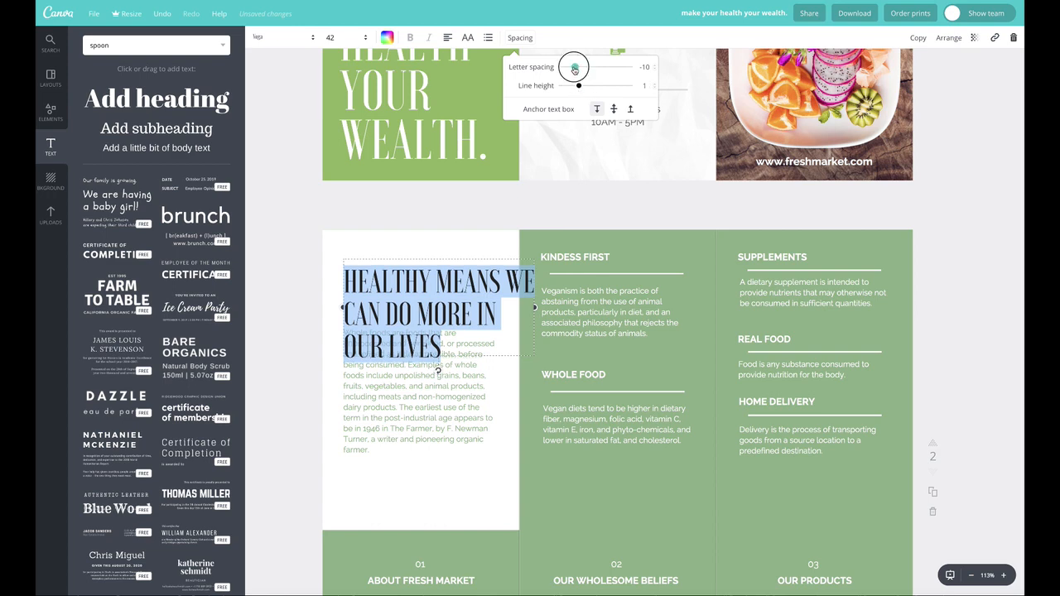
click(339, 37)
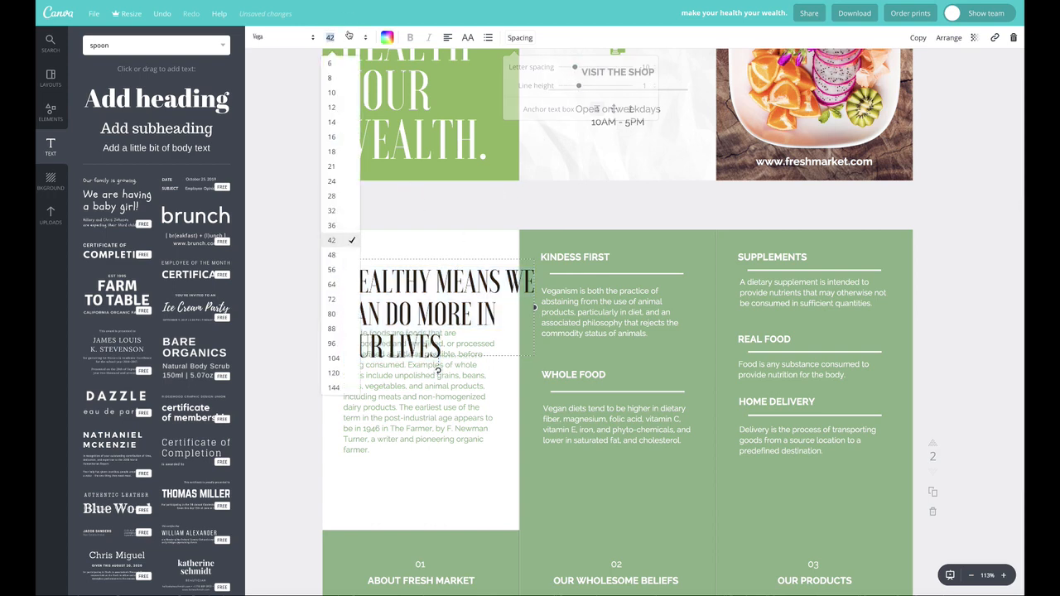
click(334, 212)
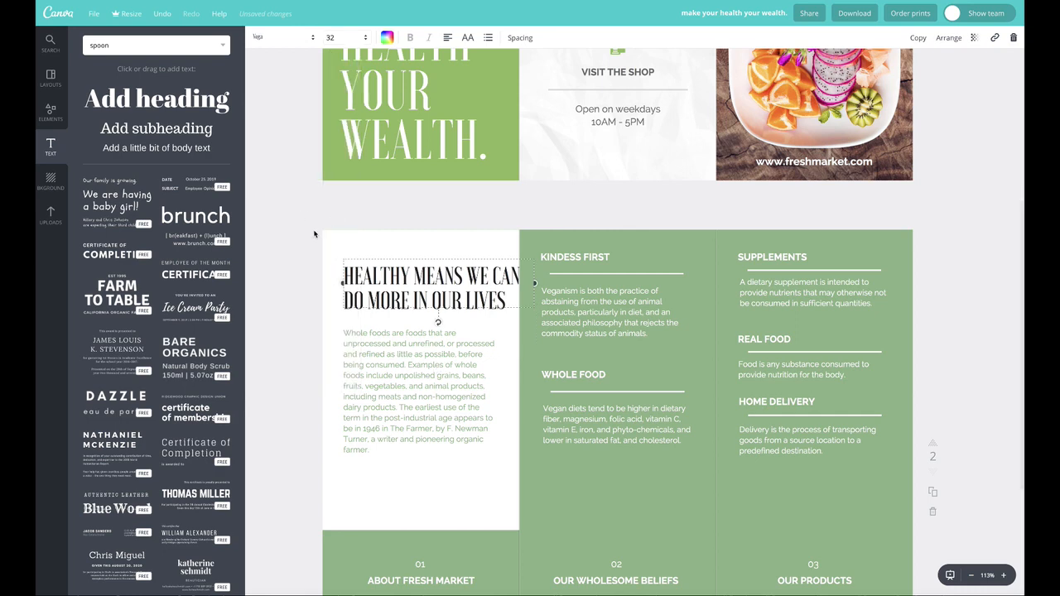
Narrow the heading box to three lines near the white panel's upper edge and move the body text down to leave a gap
drag(535, 283, 424, 263)
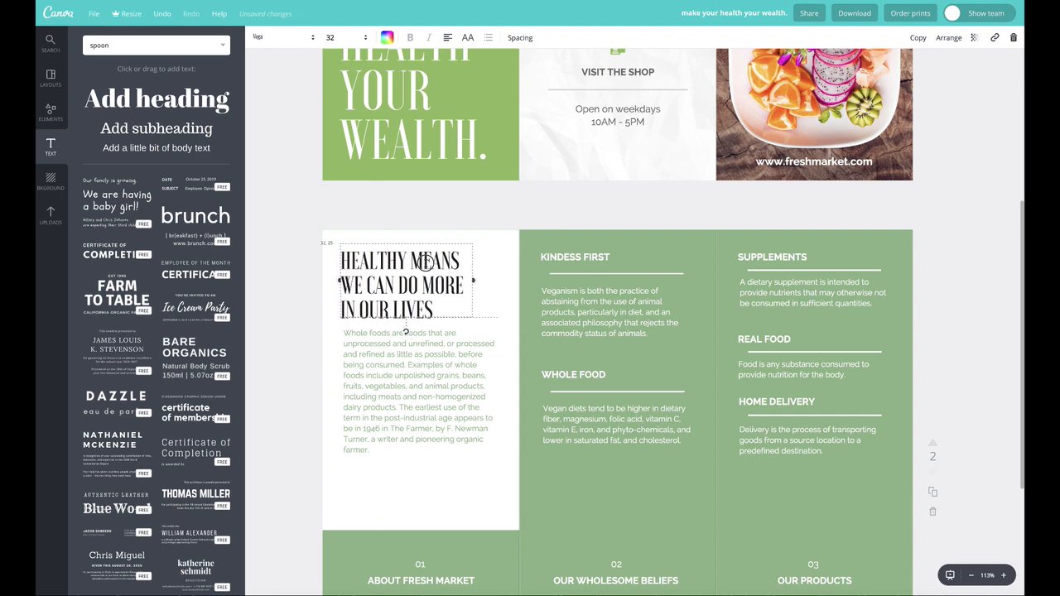
drag(428, 348, 428, 374)
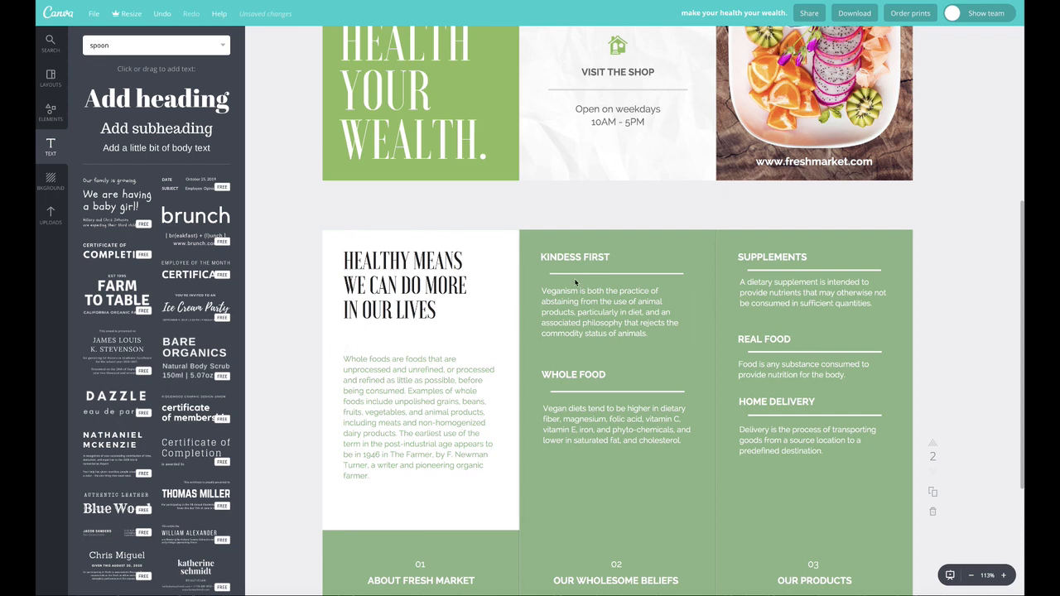
Add a short solid black line between the heading and the body text, aligned with their left edge
click(51, 113)
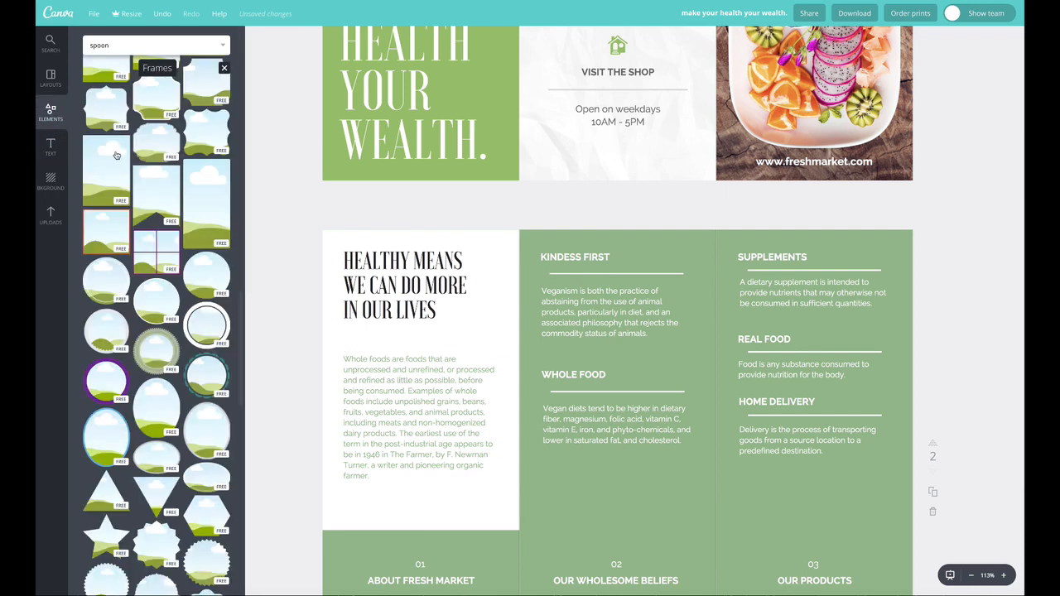
click(223, 67)
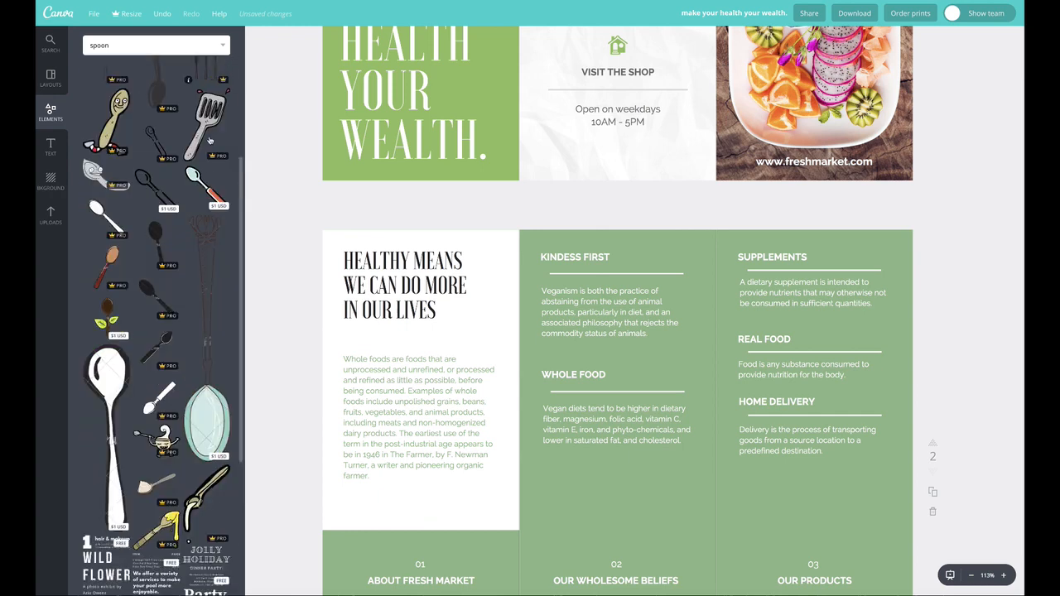
drag(242, 173, 245, 25)
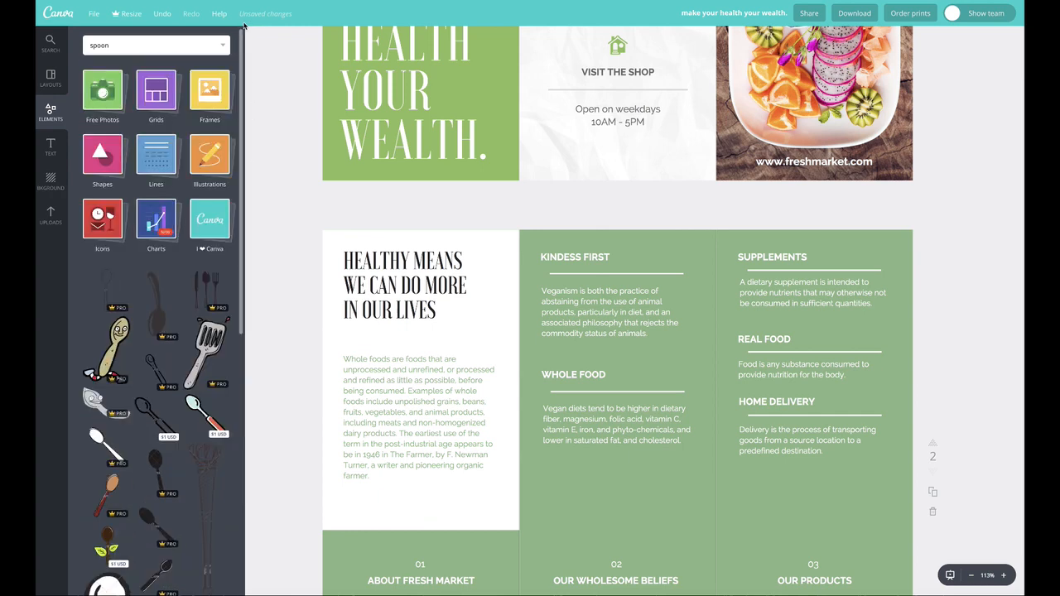
click(152, 161)
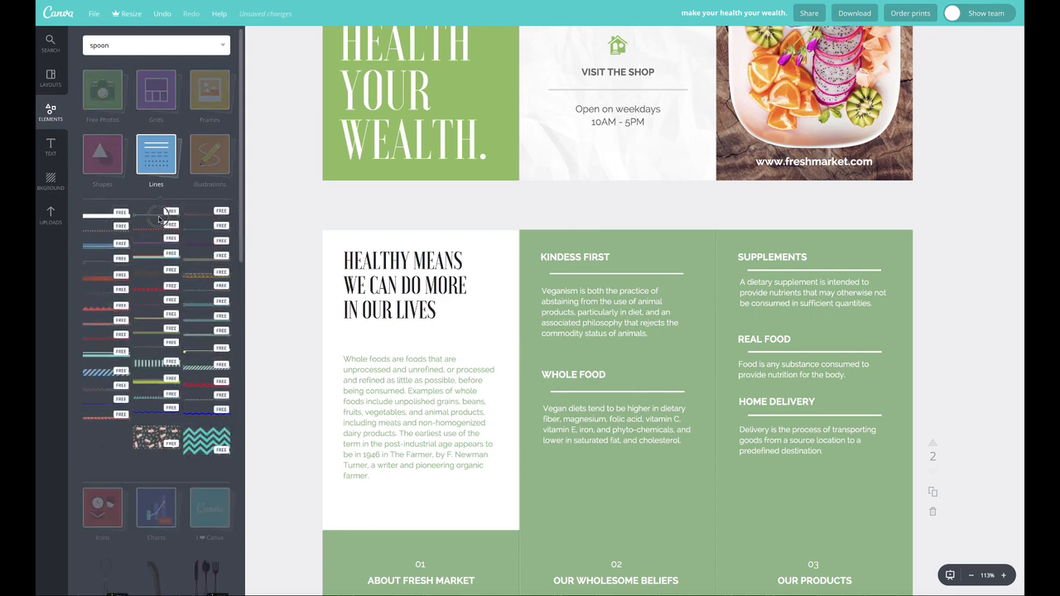
drag(108, 217, 363, 336)
click(290, 317)
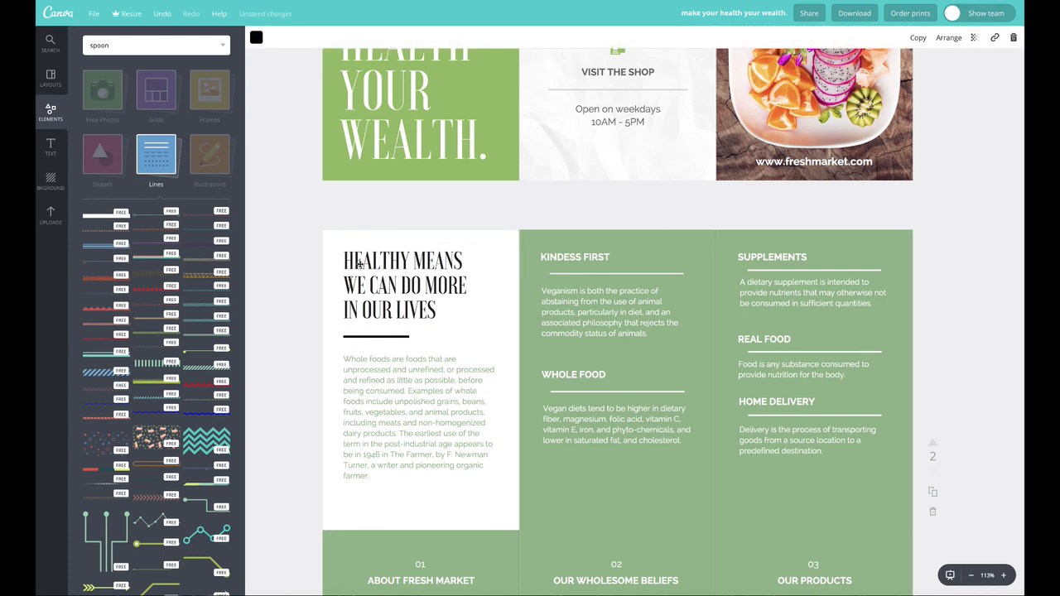
Recolour the whole white panel heading in the brochure's brighter document green
click(358, 264)
click(428, 282)
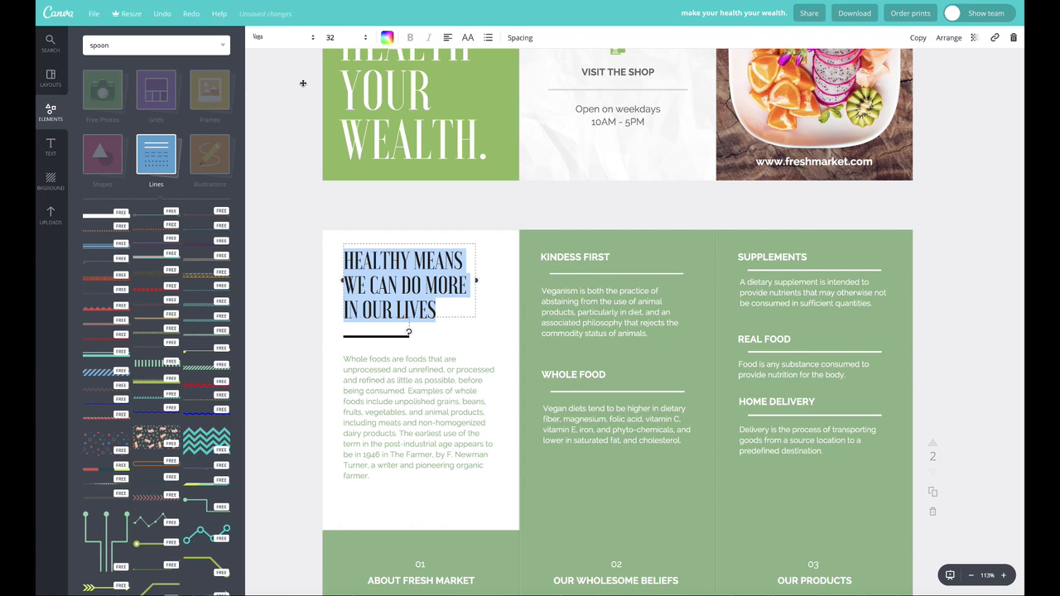
click(385, 37)
click(413, 85)
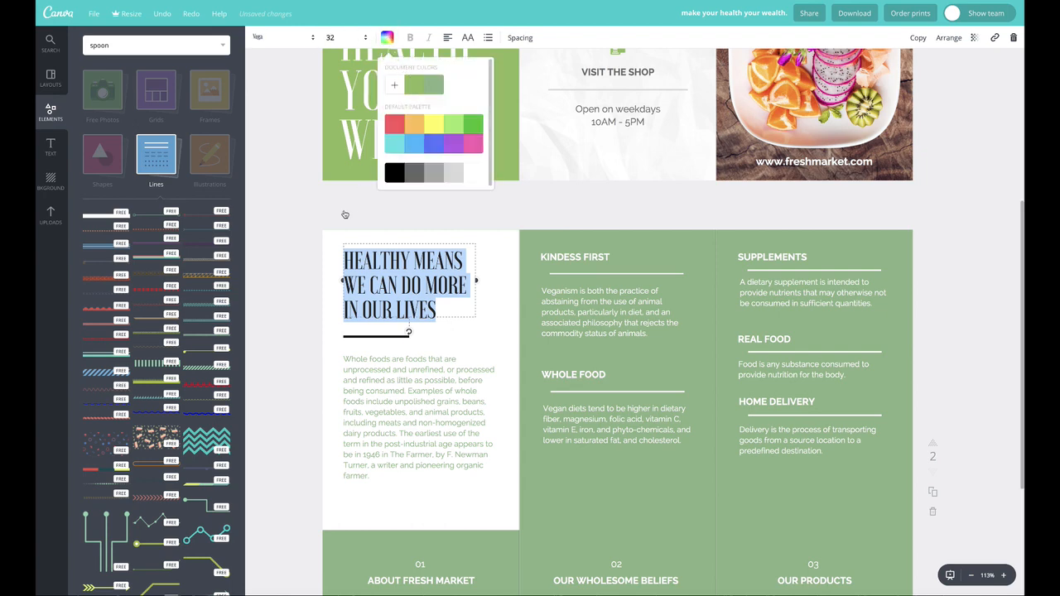
click(301, 192)
Recolour the short line under the heading in the same document green
click(365, 336)
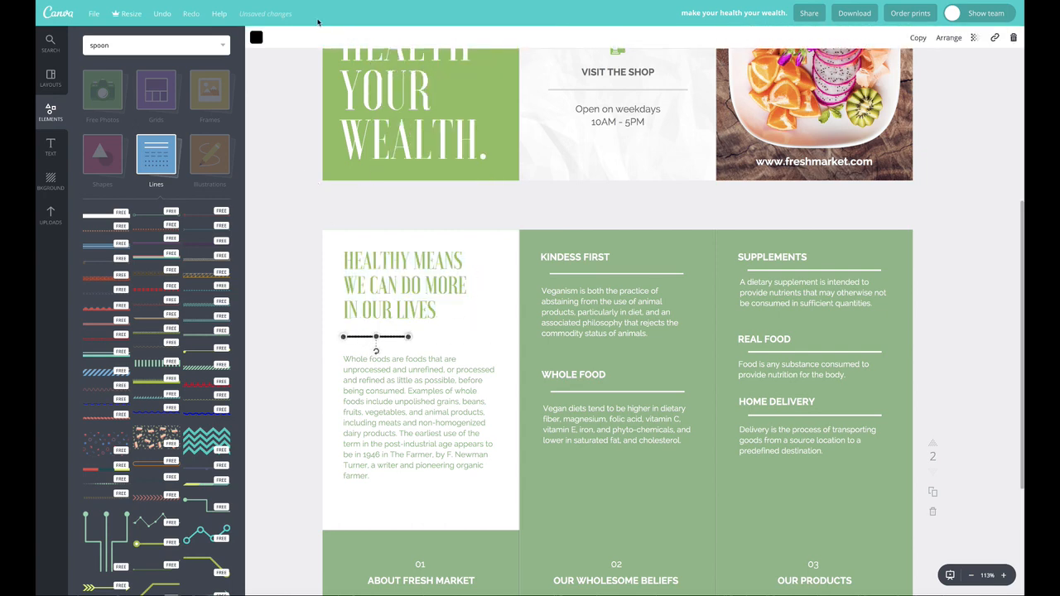
click(256, 37)
click(282, 84)
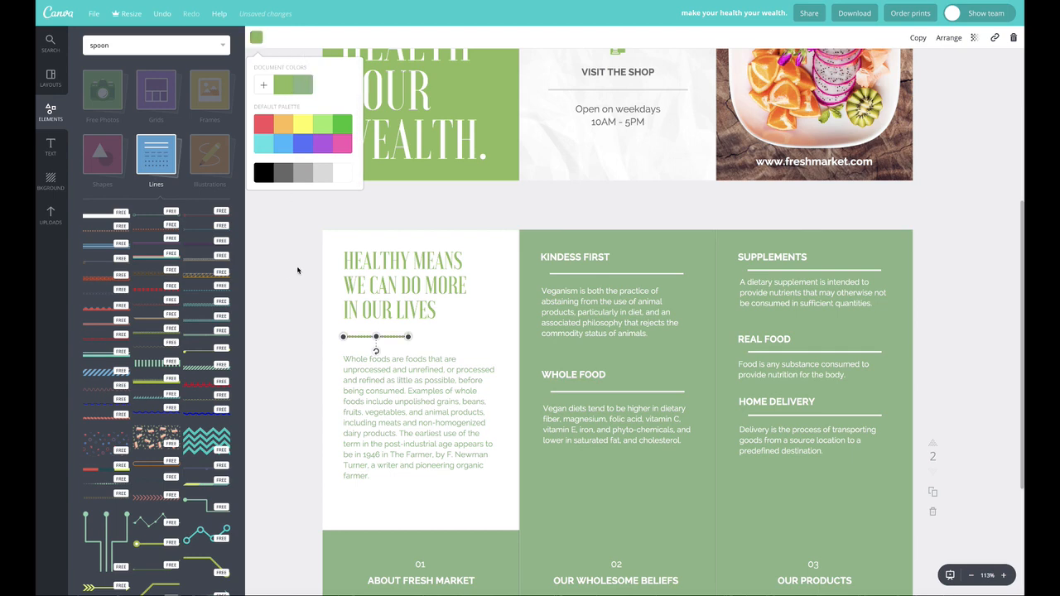
click(297, 270)
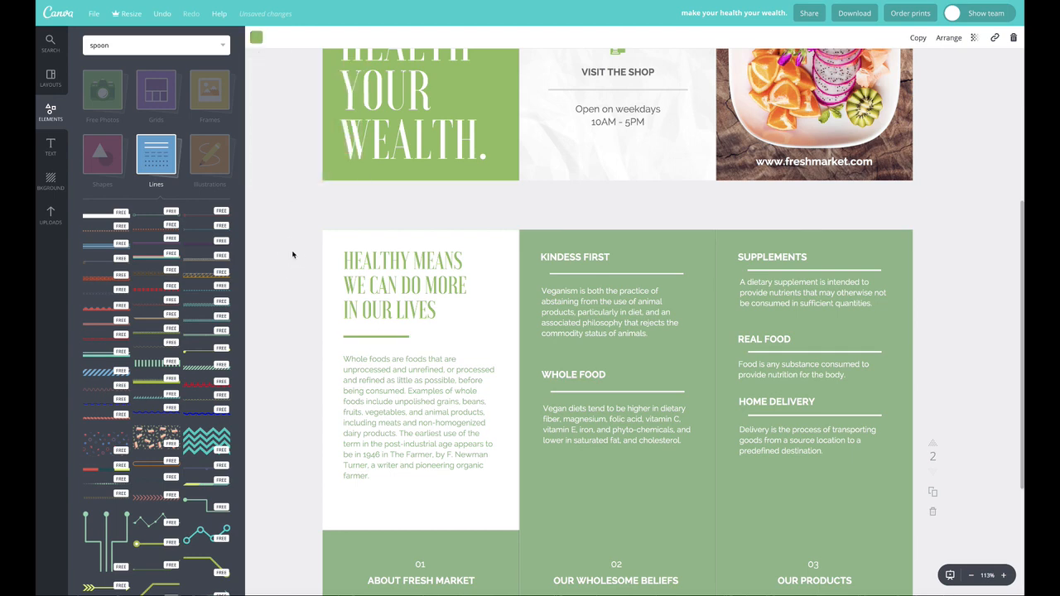
Change the white panel's entire body text to dark grey
double_click(367, 381)
drag(344, 358, 434, 481)
click(386, 37)
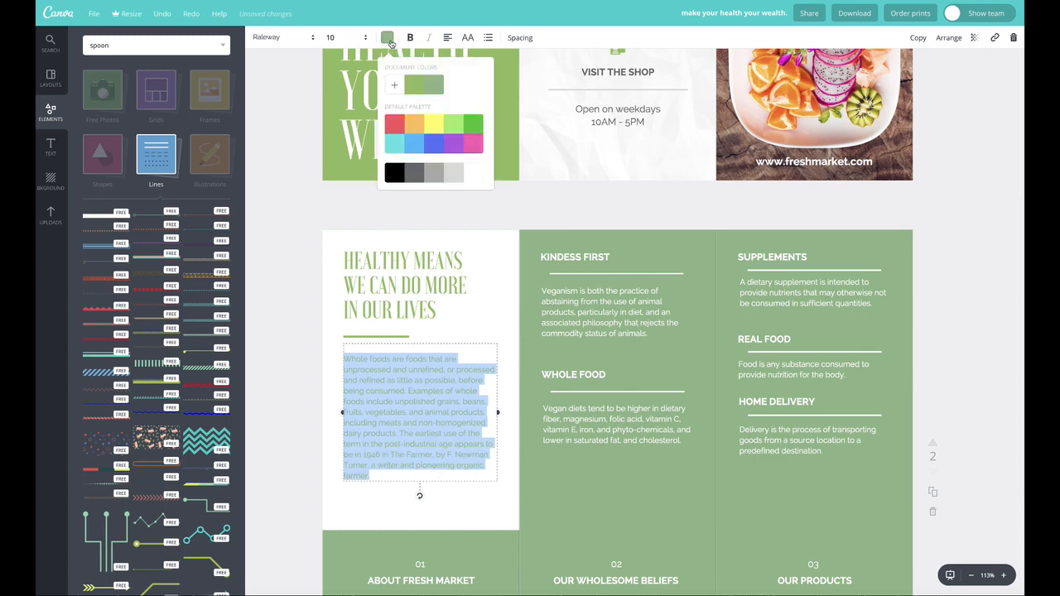
click(416, 171)
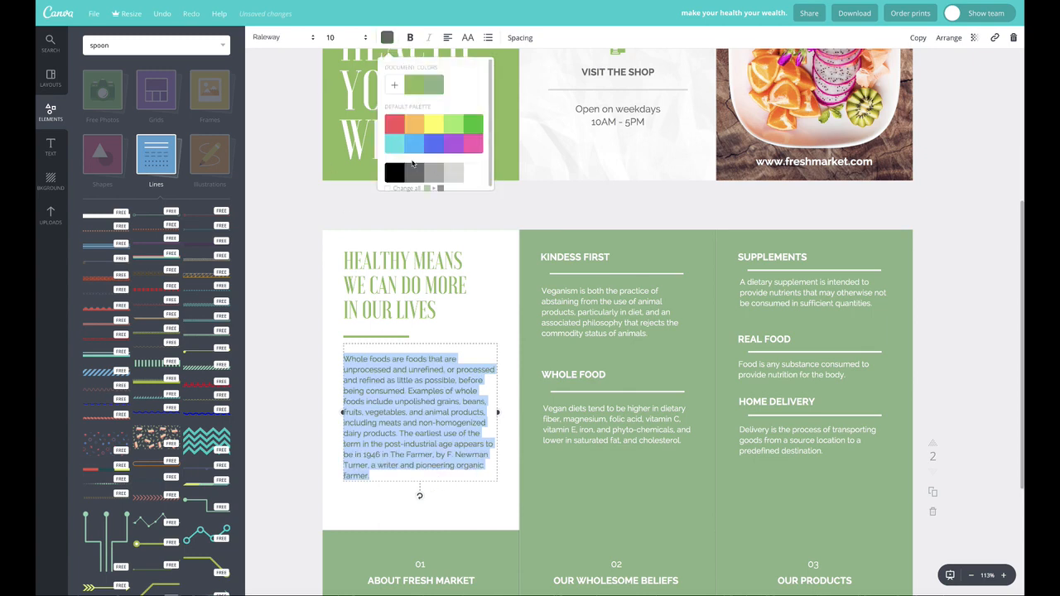
key(Escape)
key(Escape)
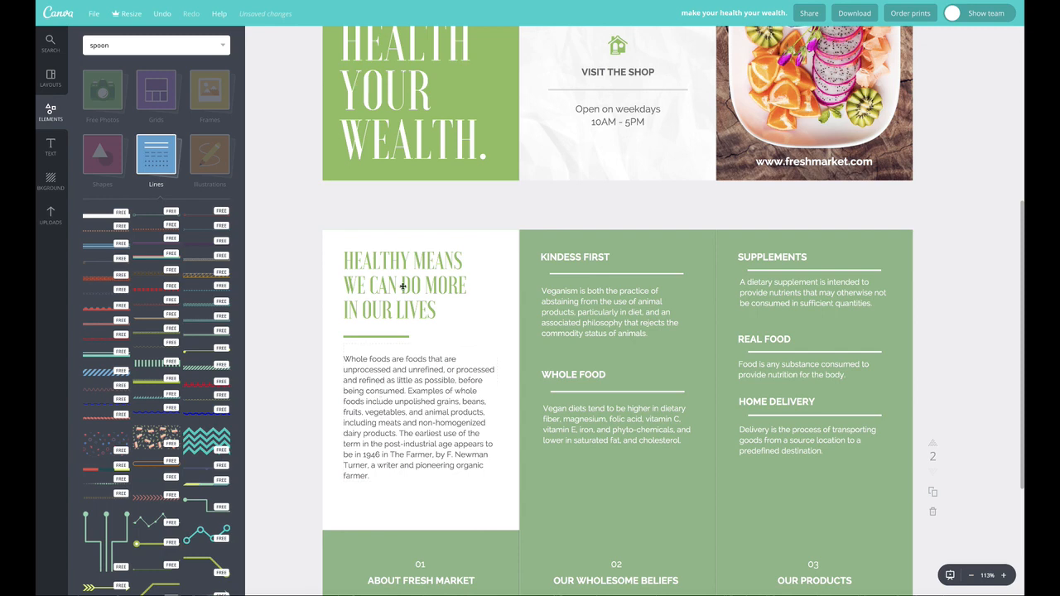
scroll(539, 430, down, 1)
click(365, 469)
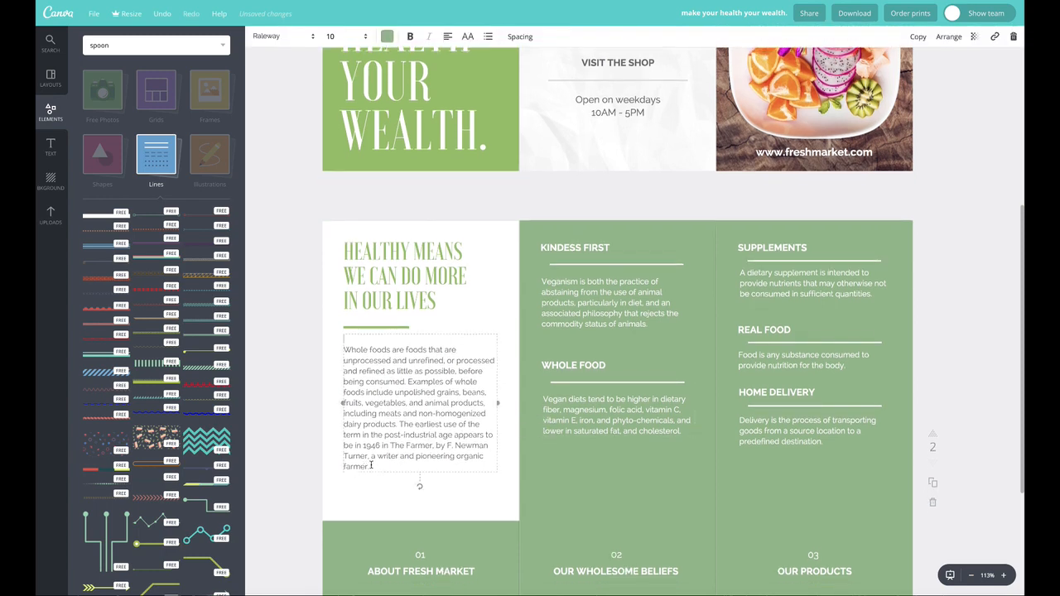
drag(365, 468, 343, 340)
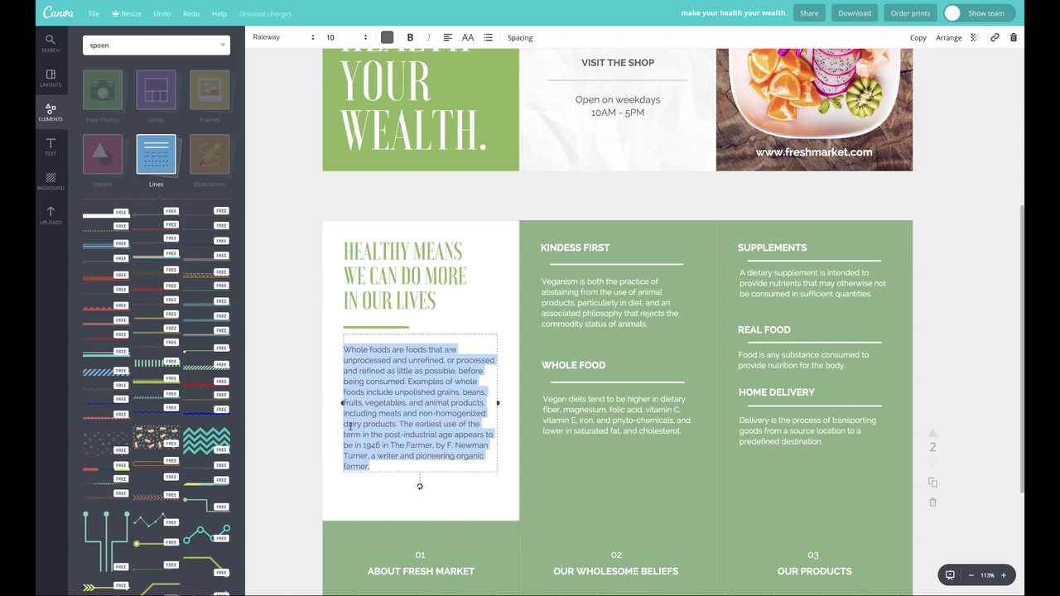
click(451, 38)
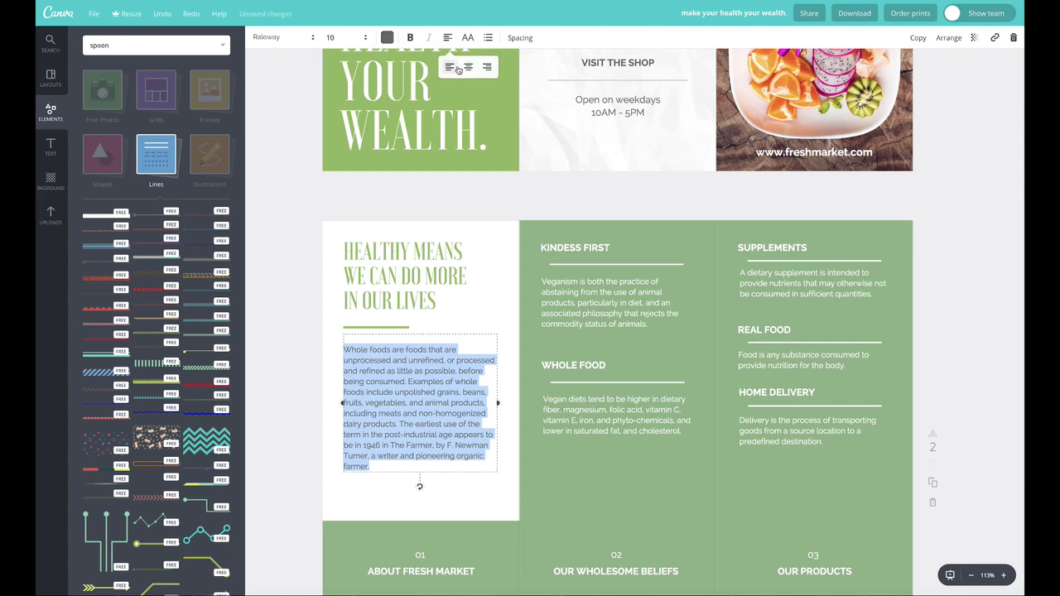
click(303, 201)
scroll(427, 430, down, 1)
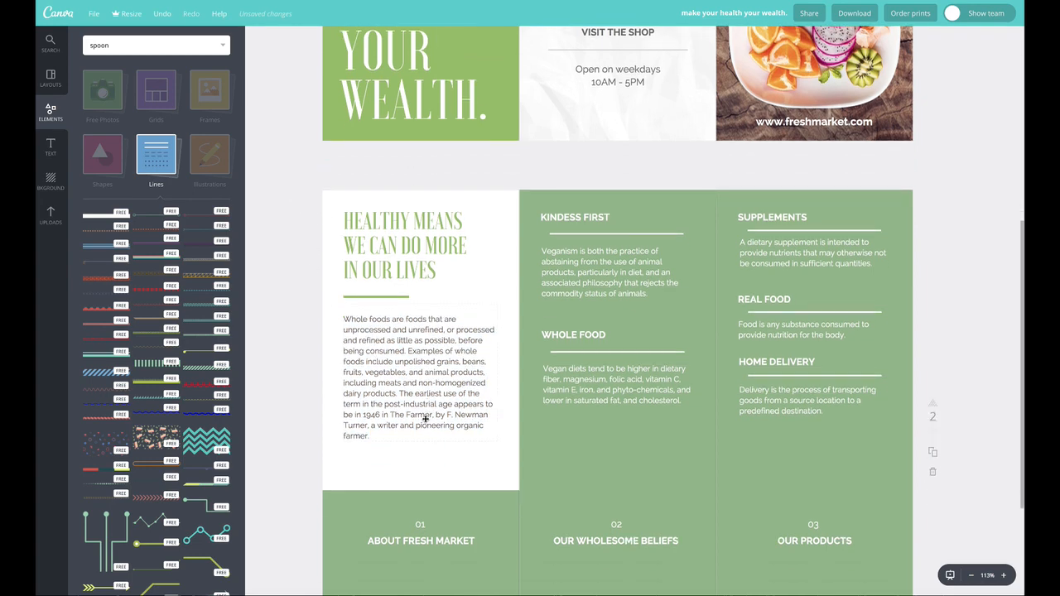
scroll(410, 428, down, 1)
click(387, 375)
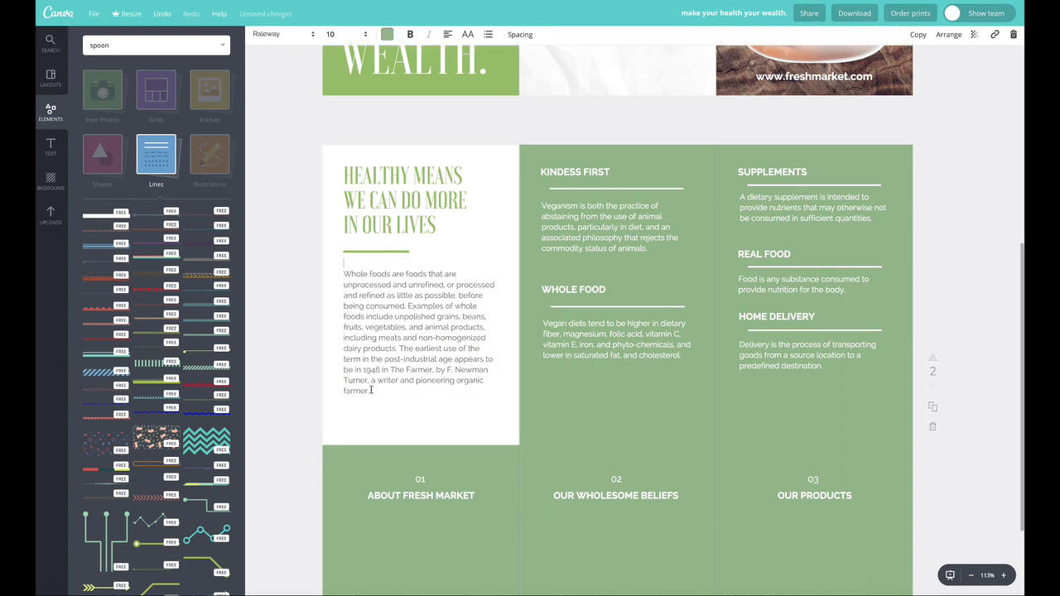
click(372, 372)
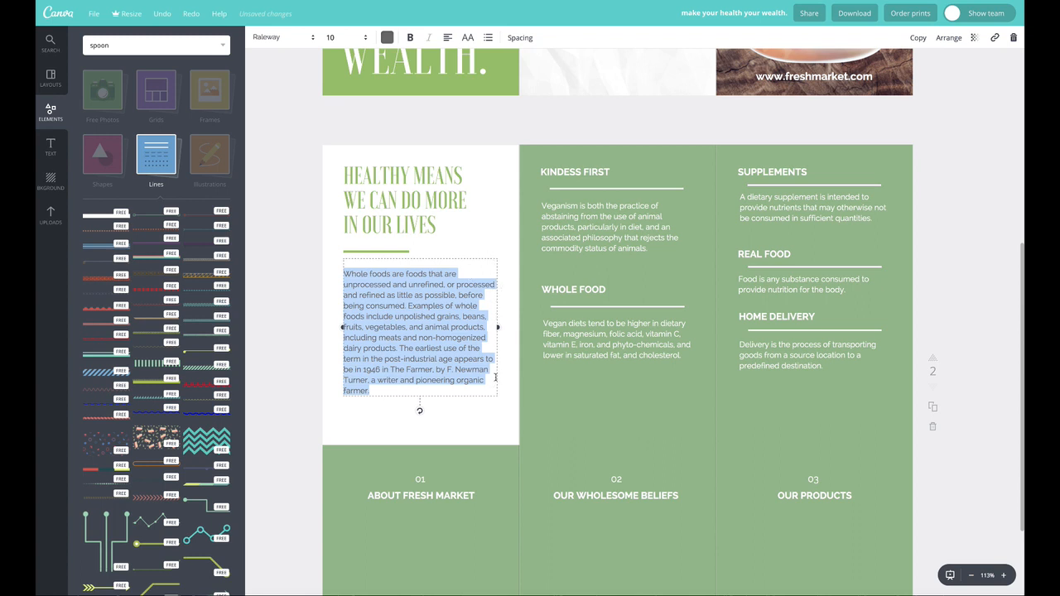
click(286, 255)
Try to resize and move the green background shape on page 2 so it covers only the middle and right panels
scroll(545, 324, down, 1)
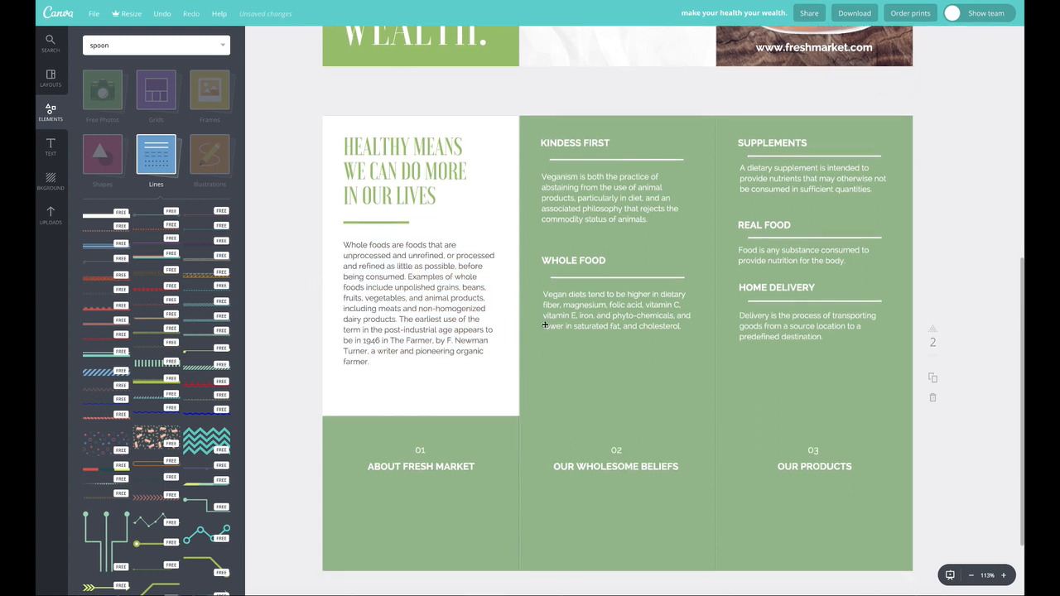
scroll(610, 393, down, 1)
scroll(626, 435, up, 1)
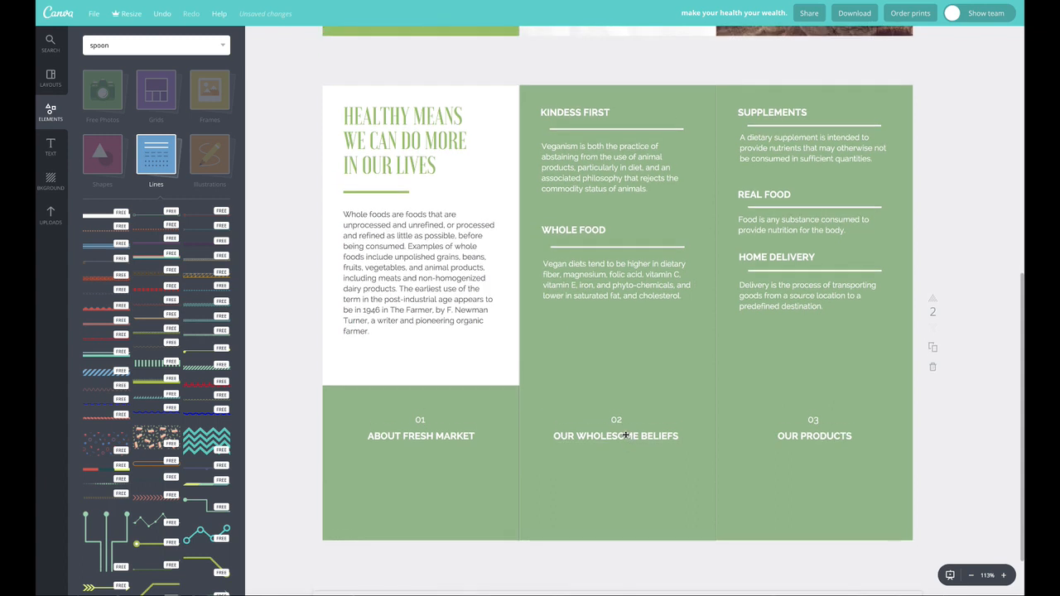
scroll(654, 393, up, 1)
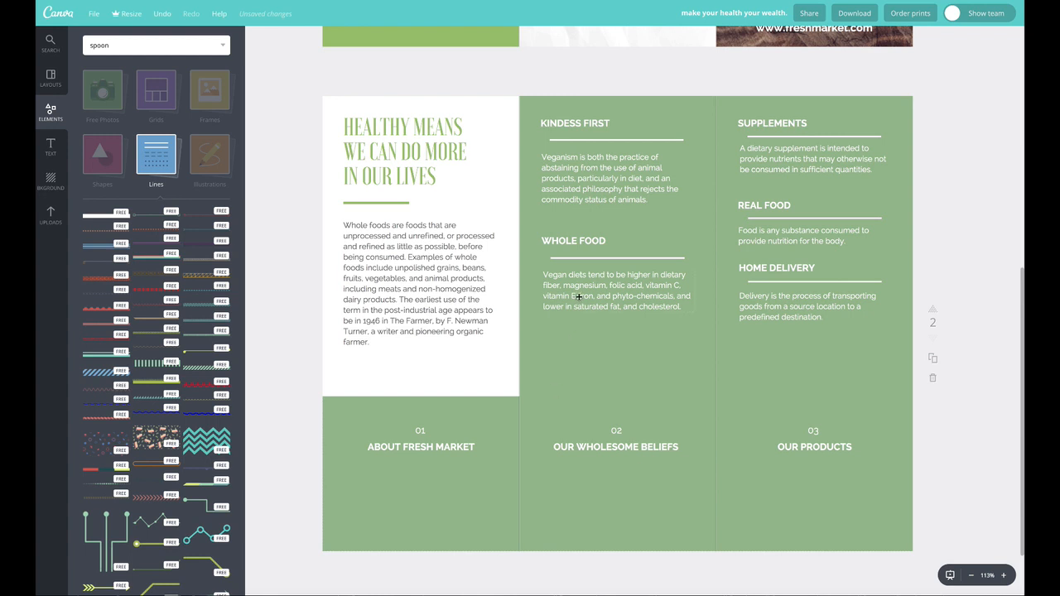
click(781, 387)
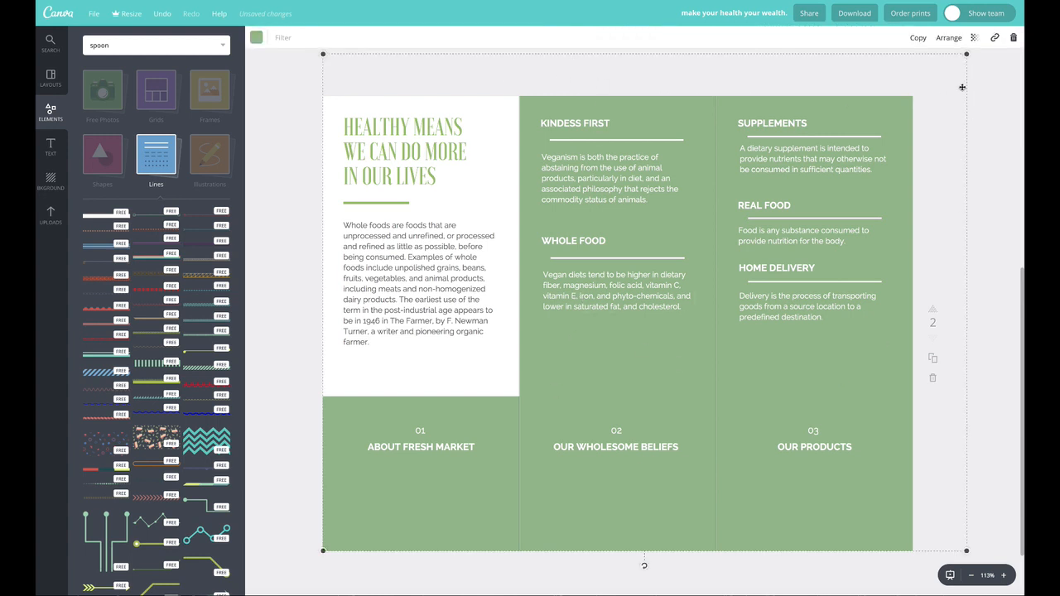
drag(939, 538, 750, 436)
drag(670, 394, 802, 500)
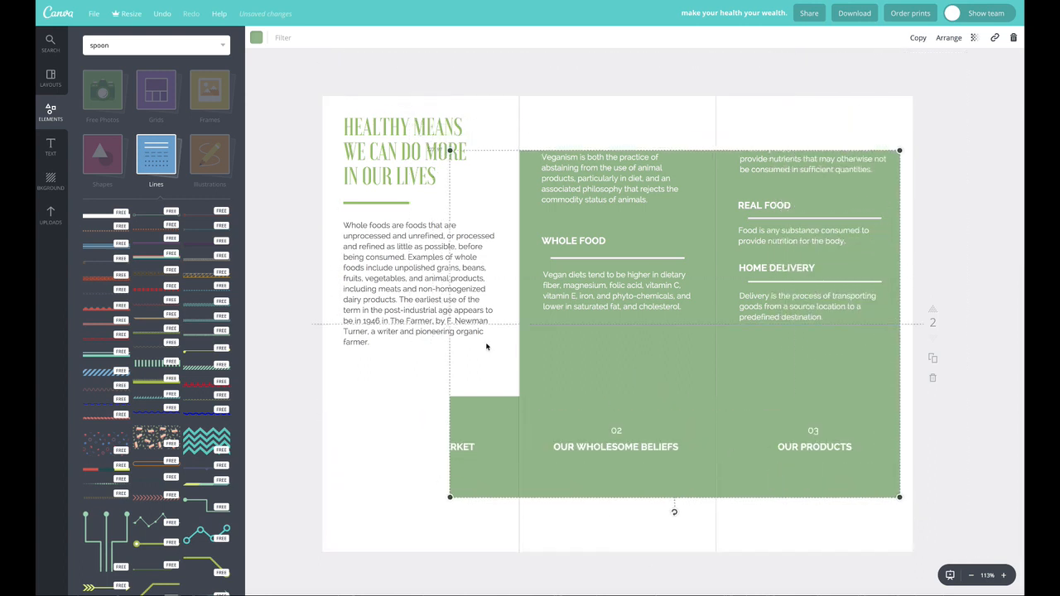
drag(455, 494, 590, 419)
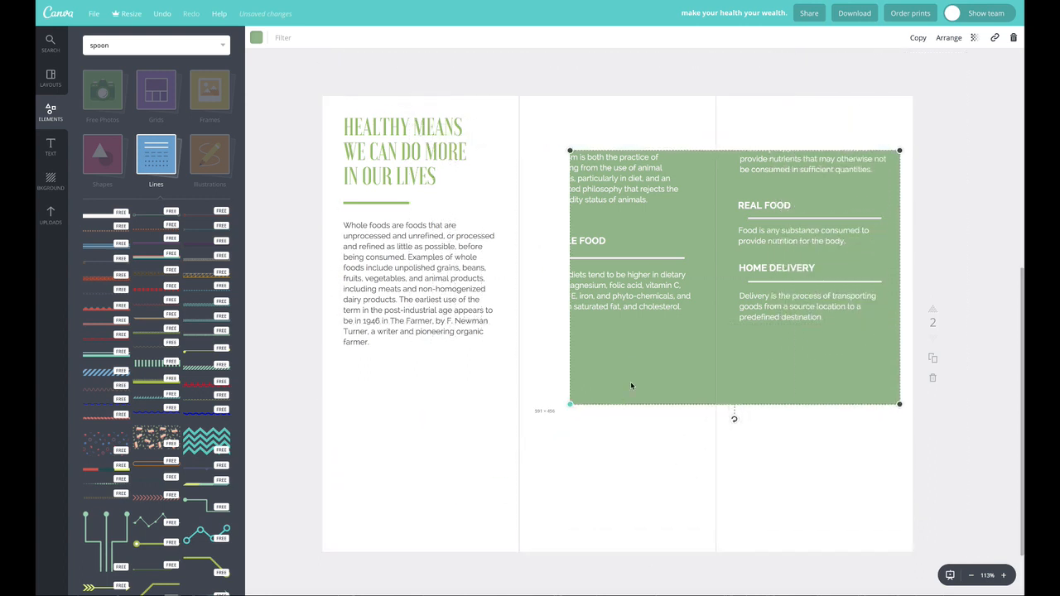
drag(612, 336, 565, 278)
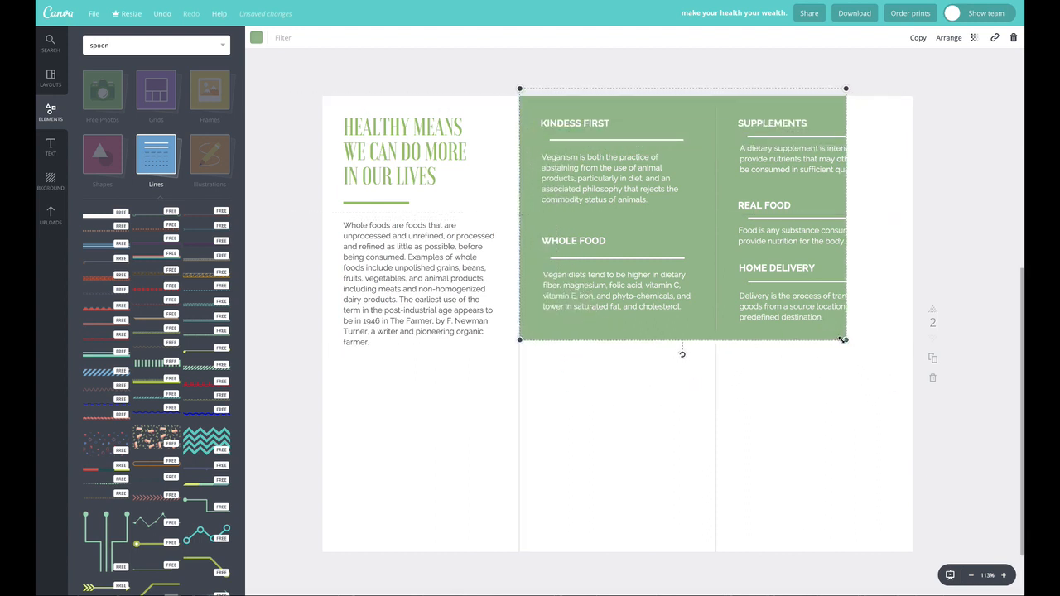
drag(844, 340, 902, 395)
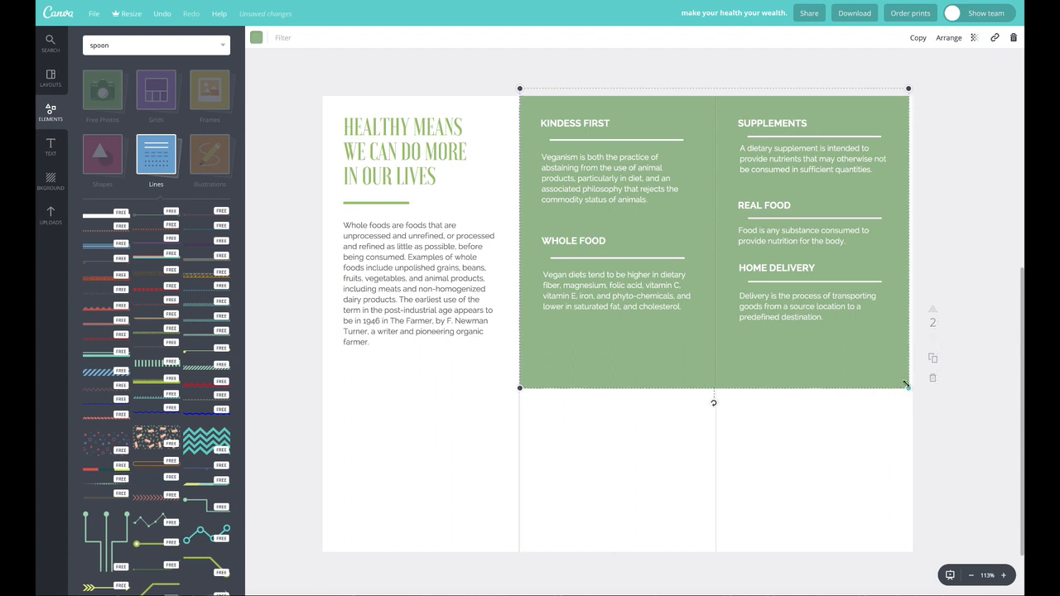
Shrink the green background shape to the middle panel's width and delete it from page 2
drag(905, 385, 701, 256)
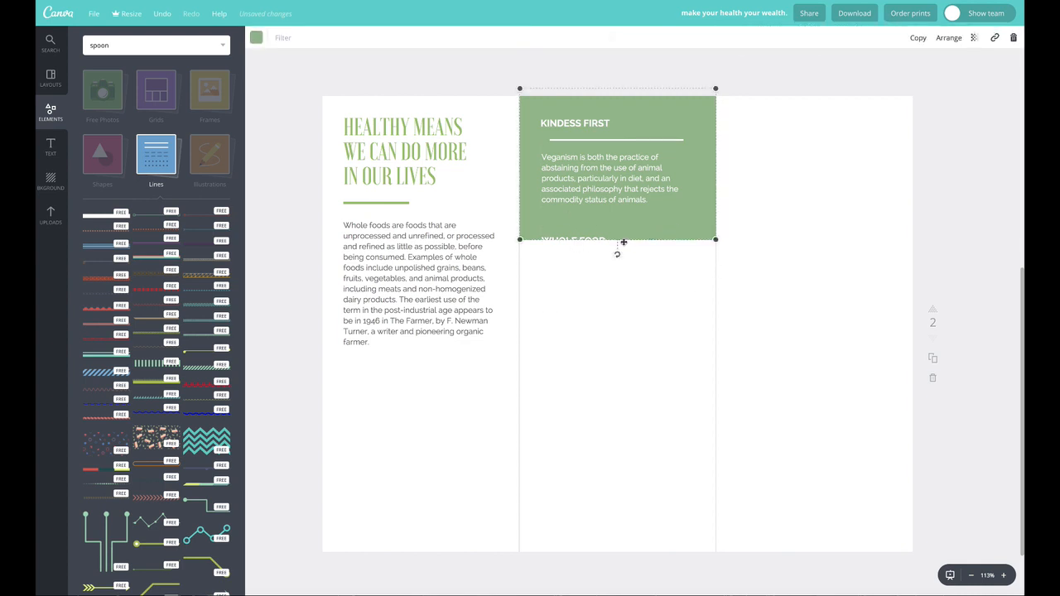
key(Delete)
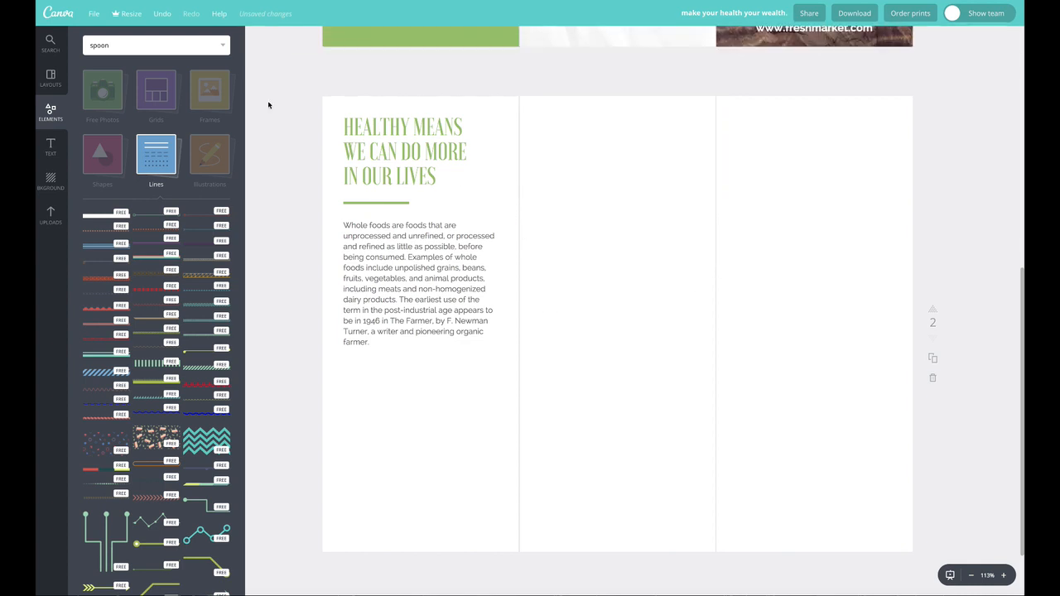
Add a solid square shape to page 2 and recolour it with the document green
click(102, 155)
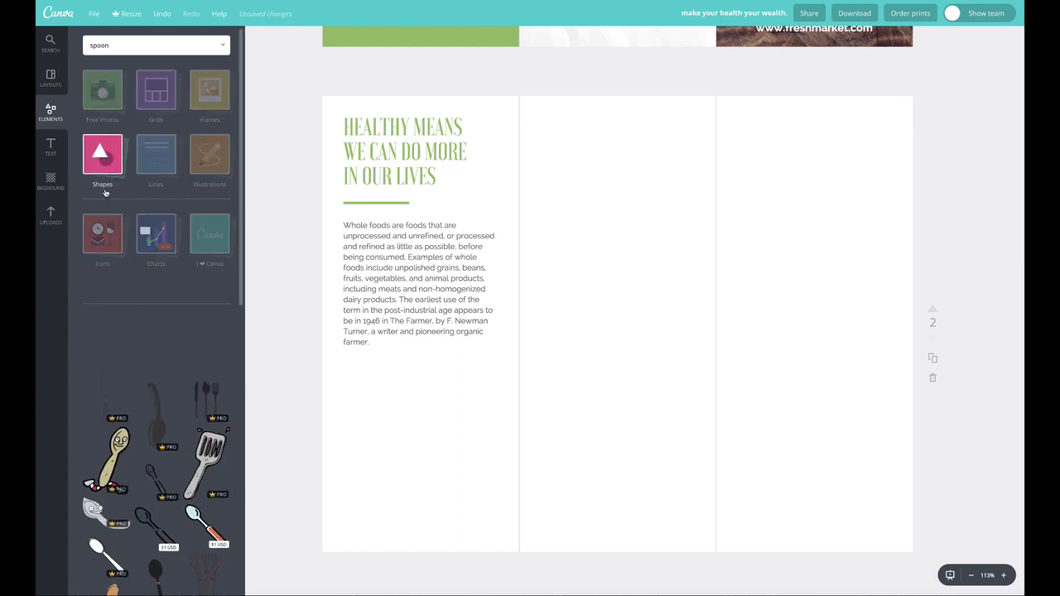
drag(107, 247, 580, 246)
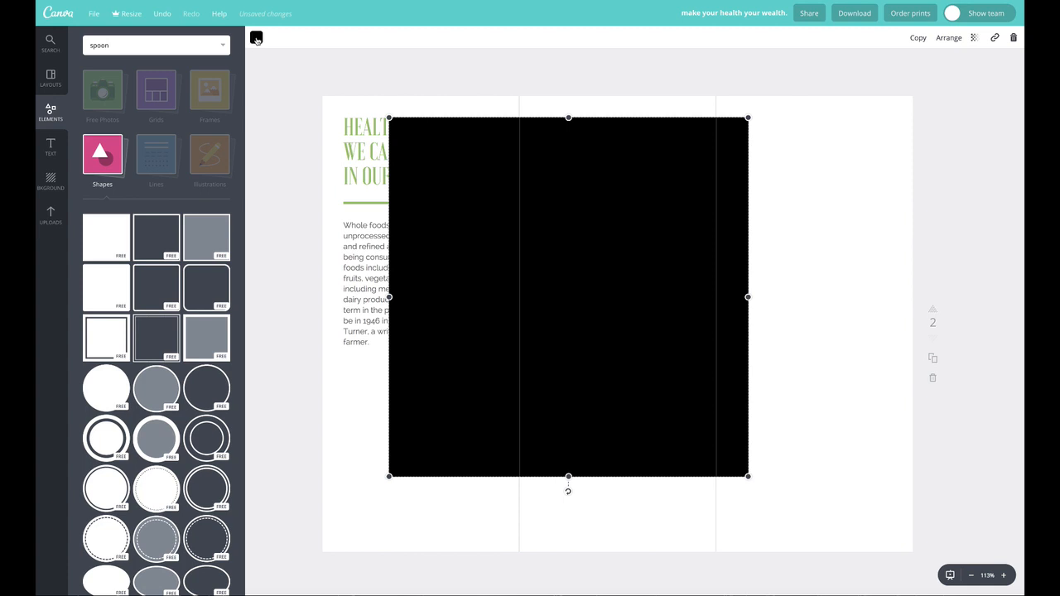
click(256, 38)
click(283, 85)
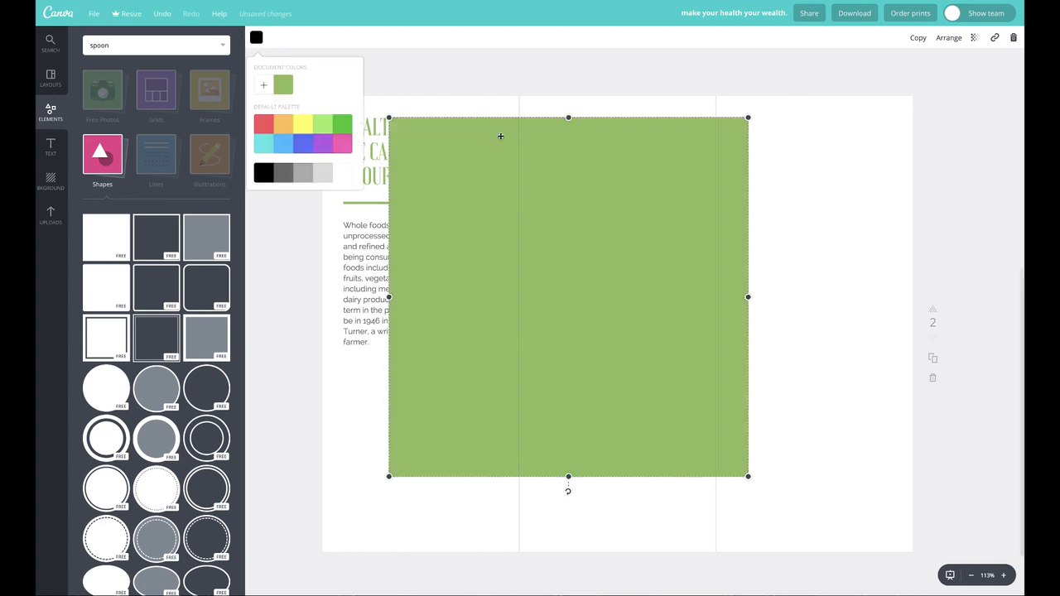
Resize the green shape to the middle panel's width and extend it past the page's upper and lower edges
drag(388, 296, 517, 288)
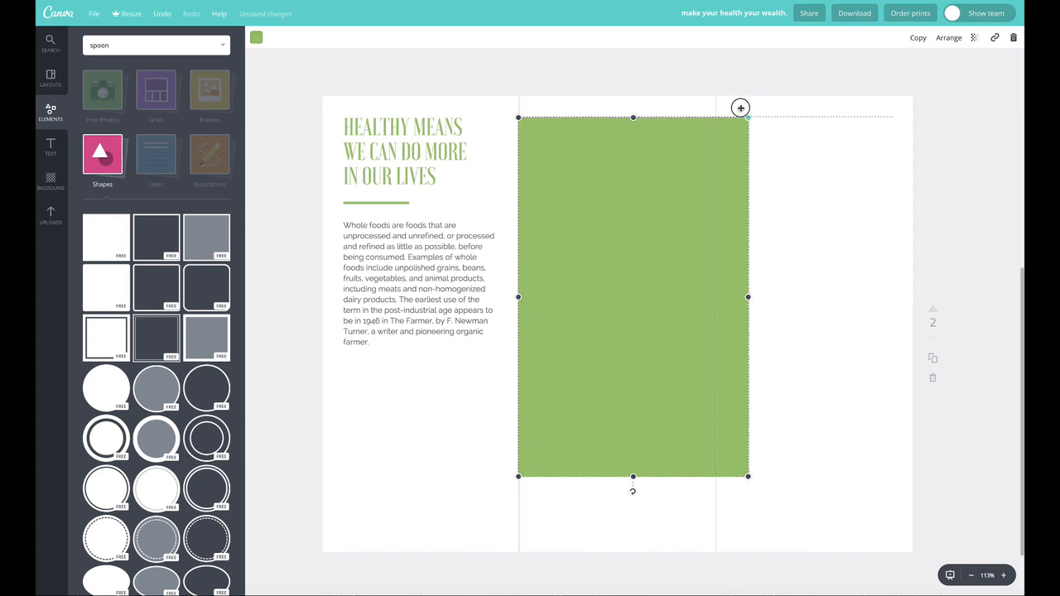
drag(744, 113, 719, 73)
drag(726, 68, 739, 57)
drag(645, 479, 637, 578)
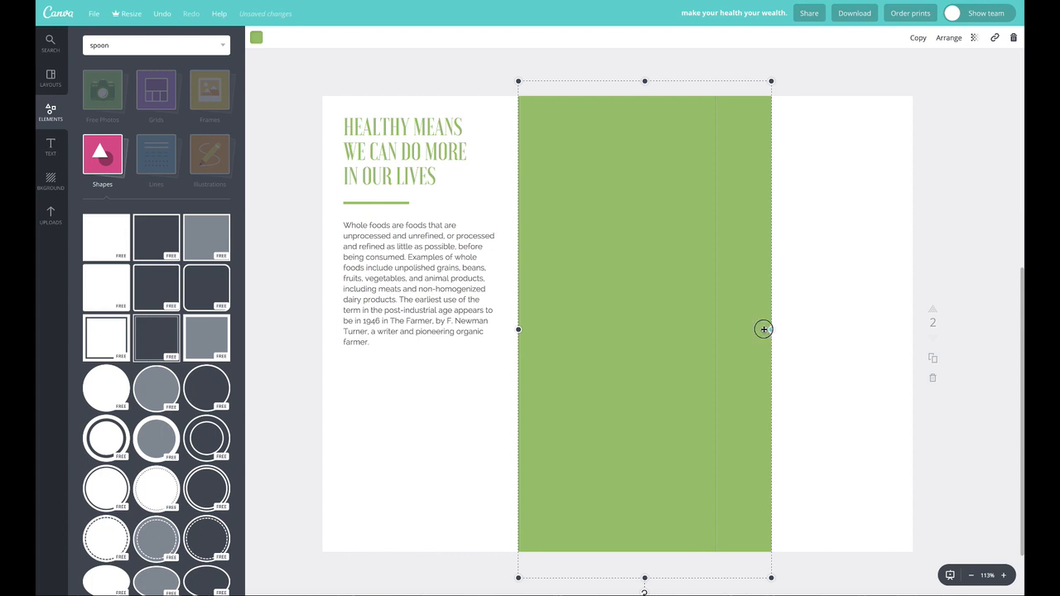
drag(763, 329, 715, 327)
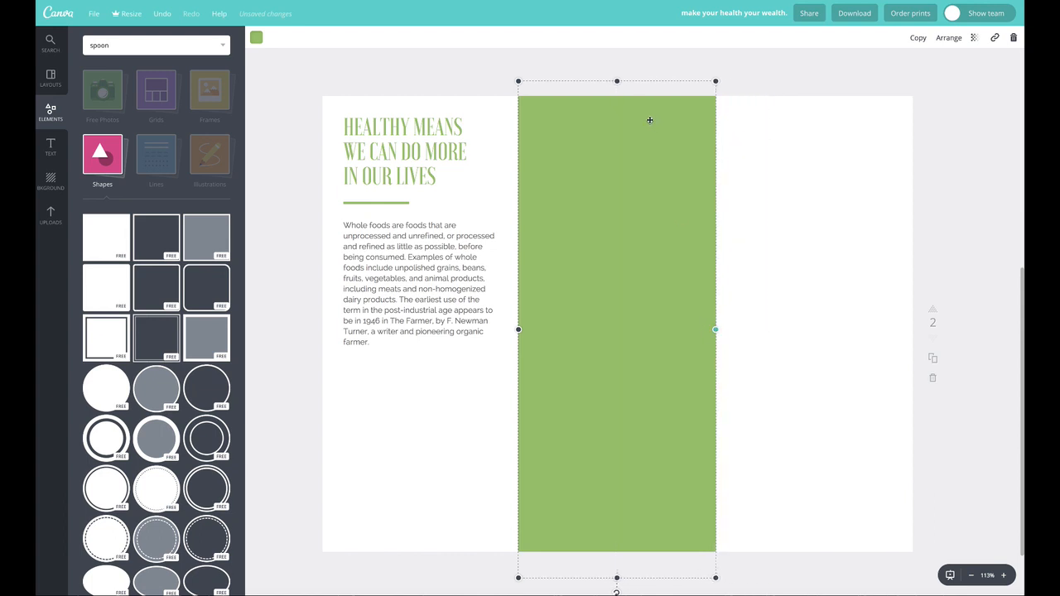
Send the green shape backward until it sits behind all the middle panel's text
click(948, 37)
click(932, 83)
click(931, 83)
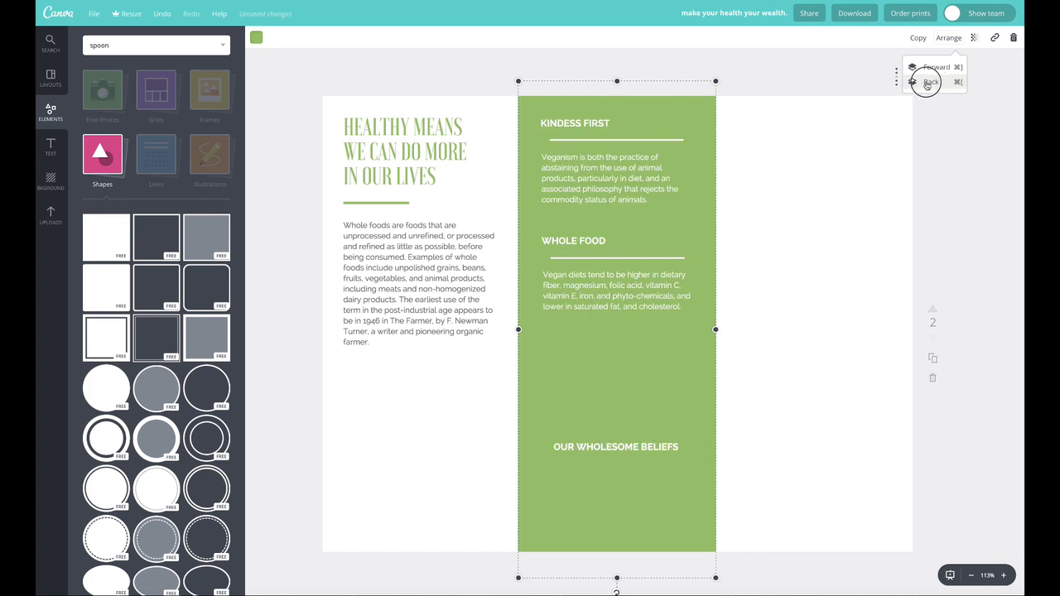
click(946, 38)
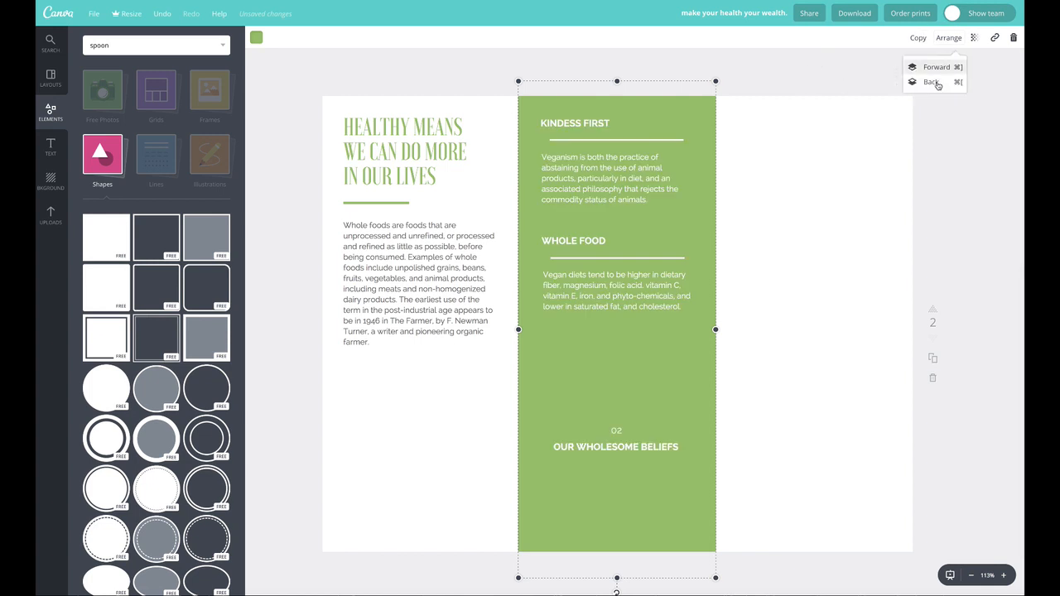
click(467, 45)
click(445, 85)
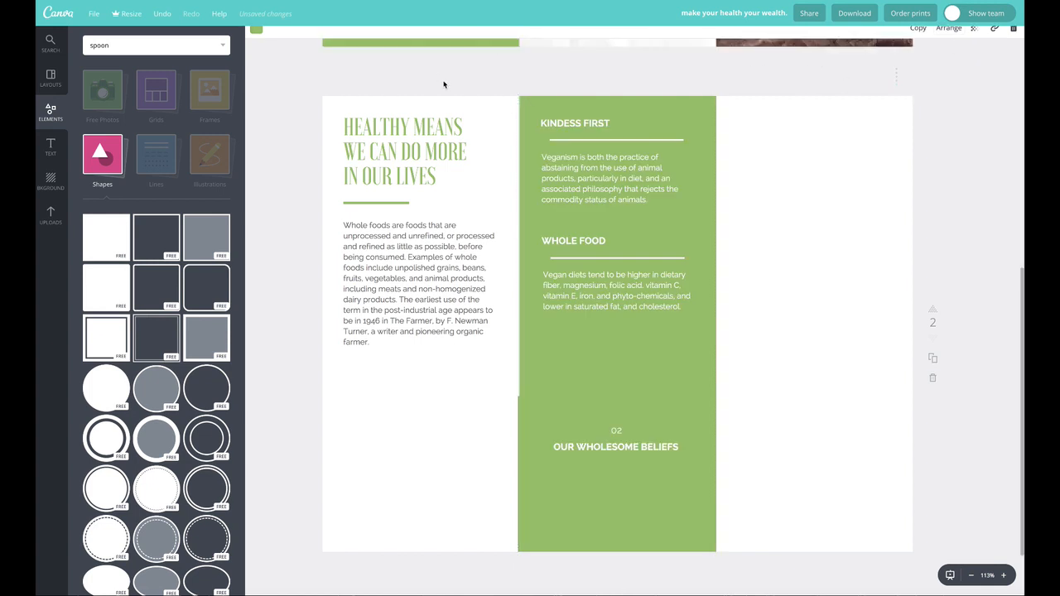
mouse_move(515, 420)
mouse_down()
mouse_move(534, 415)
mouse_move(485, 409)
mouse_move(521, 437)
mouse_up()
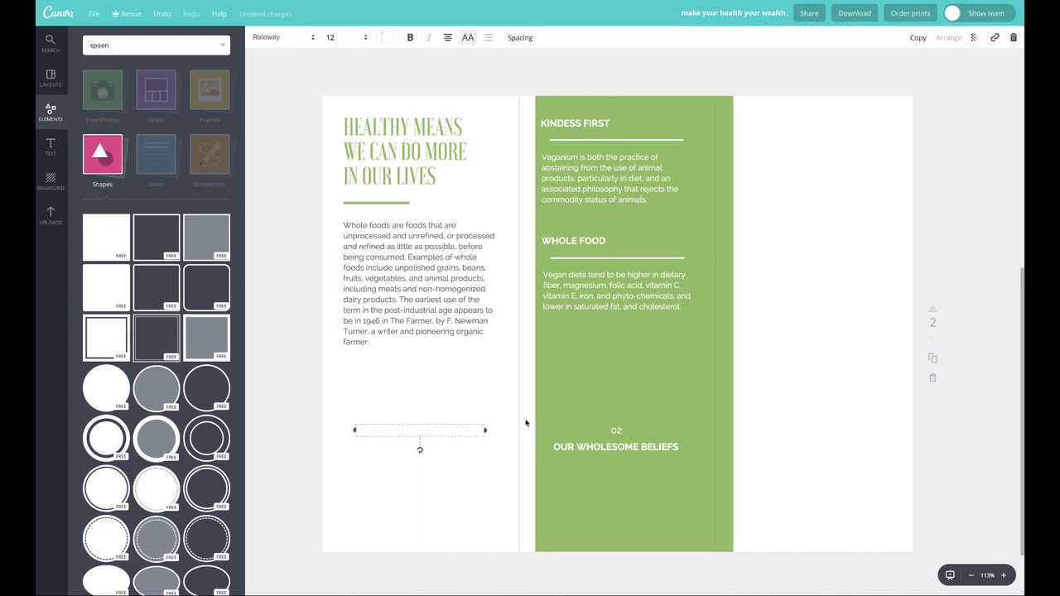
click(510, 379)
drag(542, 374, 547, 371)
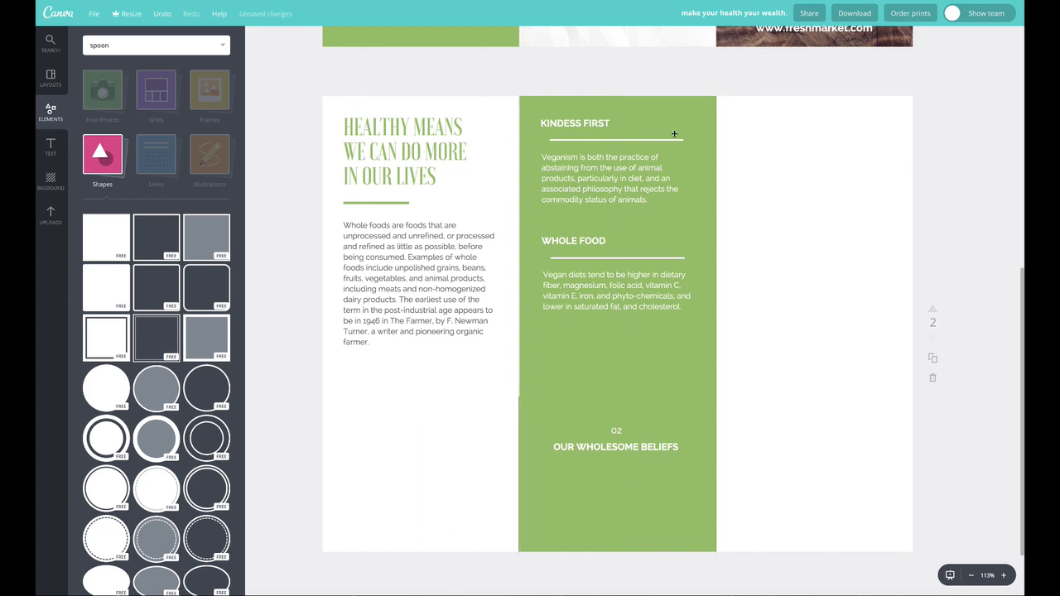
Group the first panel's heading, line and body text, and place a copy of the group on the third panel
drag(875, 409, 751, 124)
drag(331, 93, 387, 302)
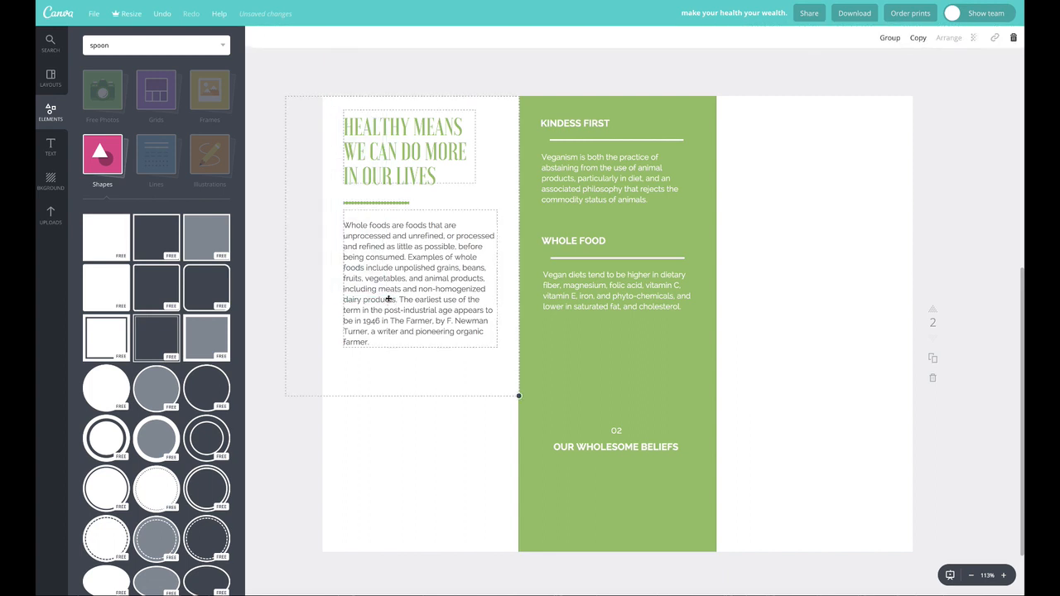
click(888, 38)
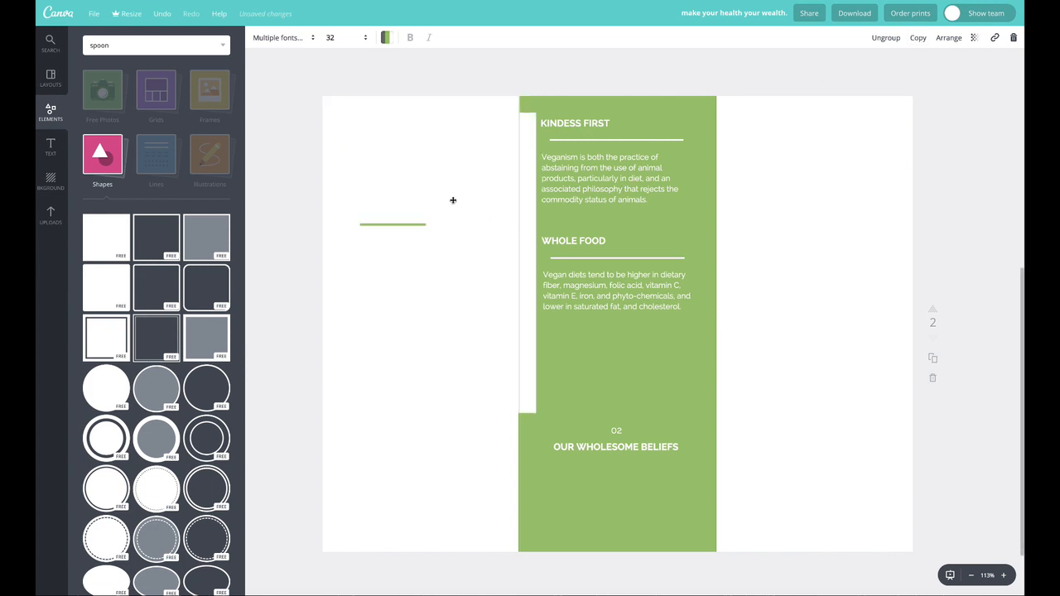
drag(456, 290, 676, 288)
drag(563, 230, 785, 227)
Ungroup the copied block on the third panel and remove its white background shape overlapping the middle panel
right_click(791, 220)
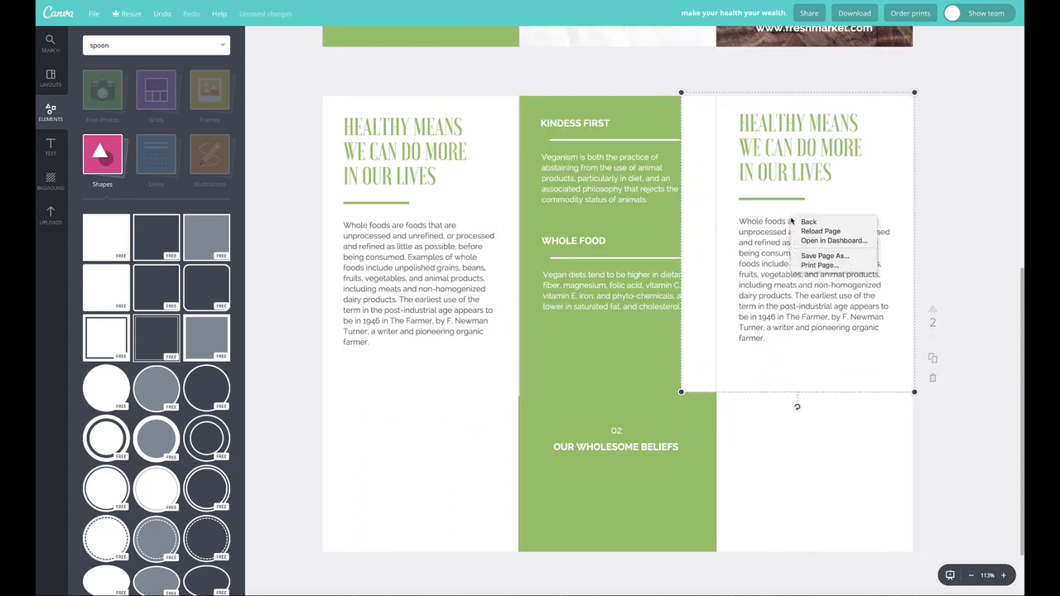
click(814, 148)
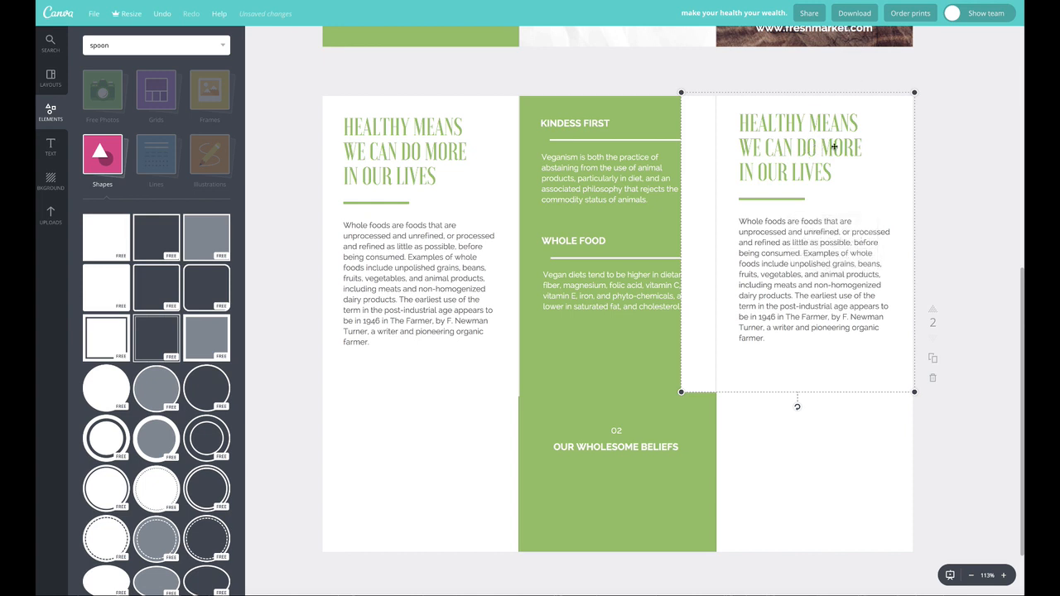
click(834, 159)
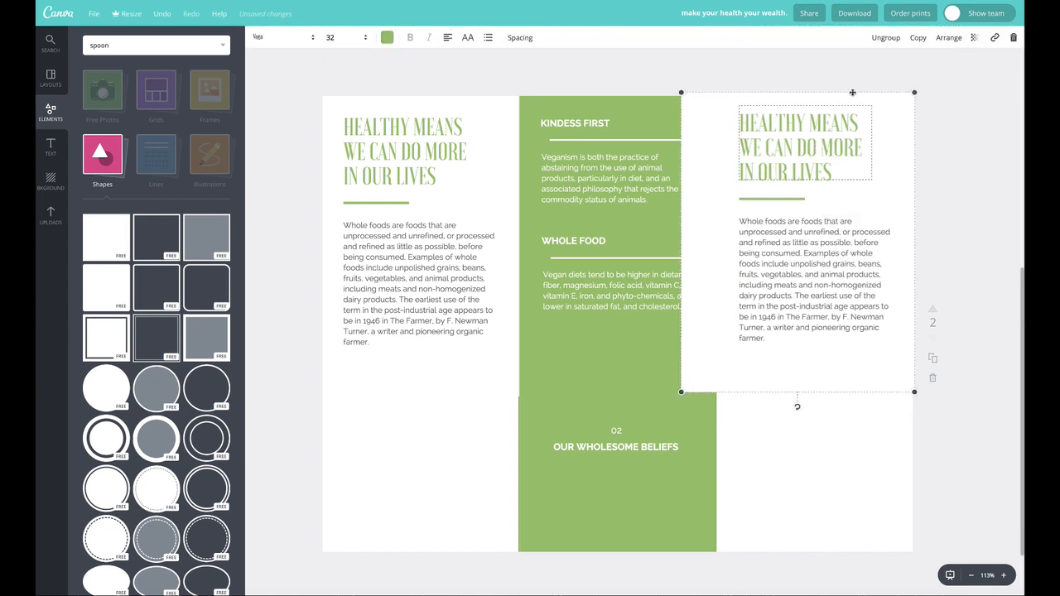
click(885, 37)
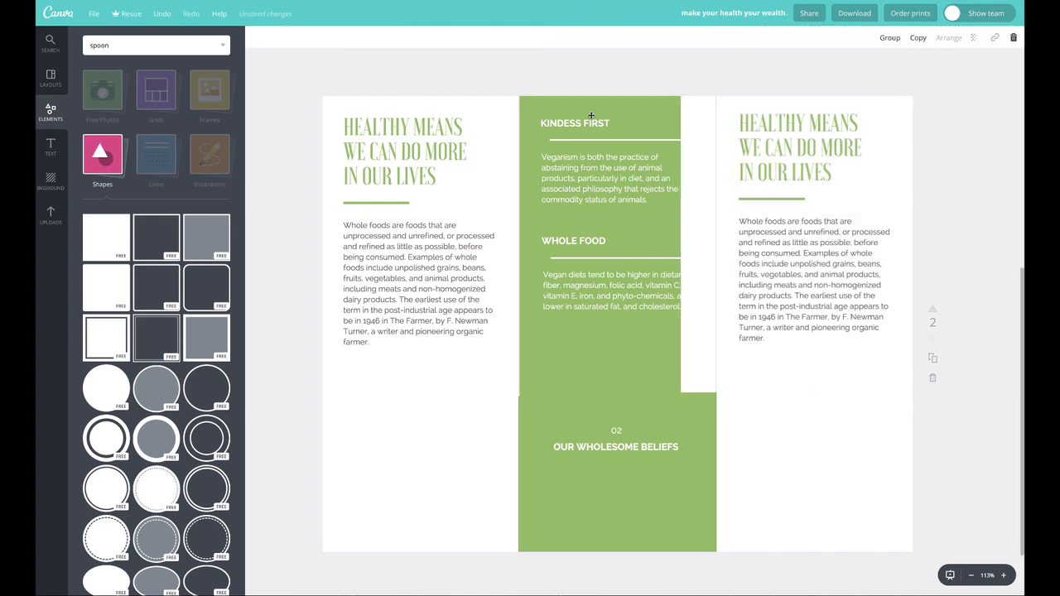
click(702, 136)
drag(702, 134, 715, 134)
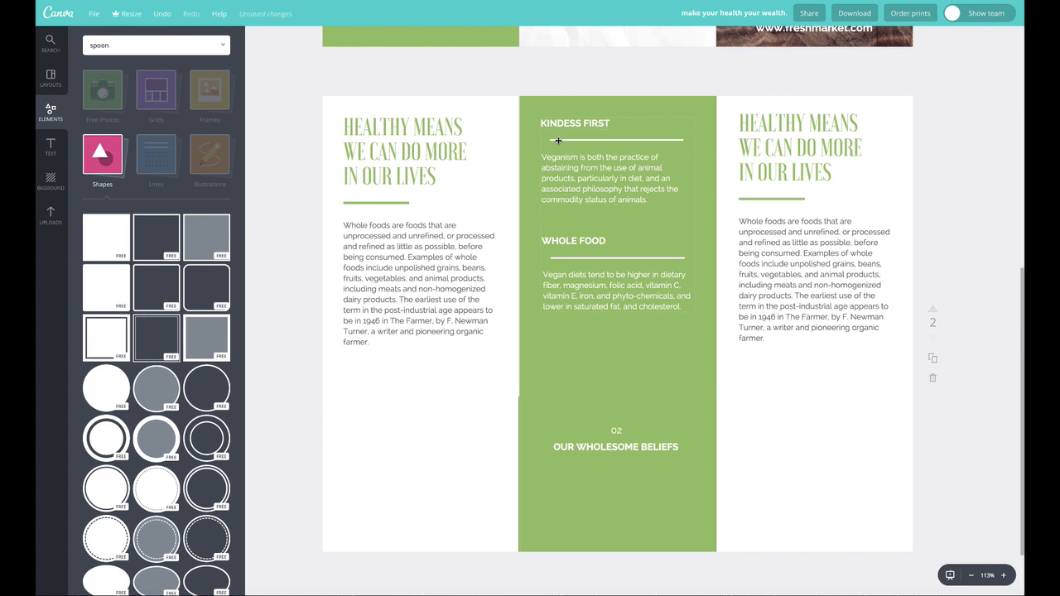
Nudge the middle panel's text group down slightly and delete the "02" and "OUR WHOLESOME BELIEFS" text
drag(556, 140, 574, 156)
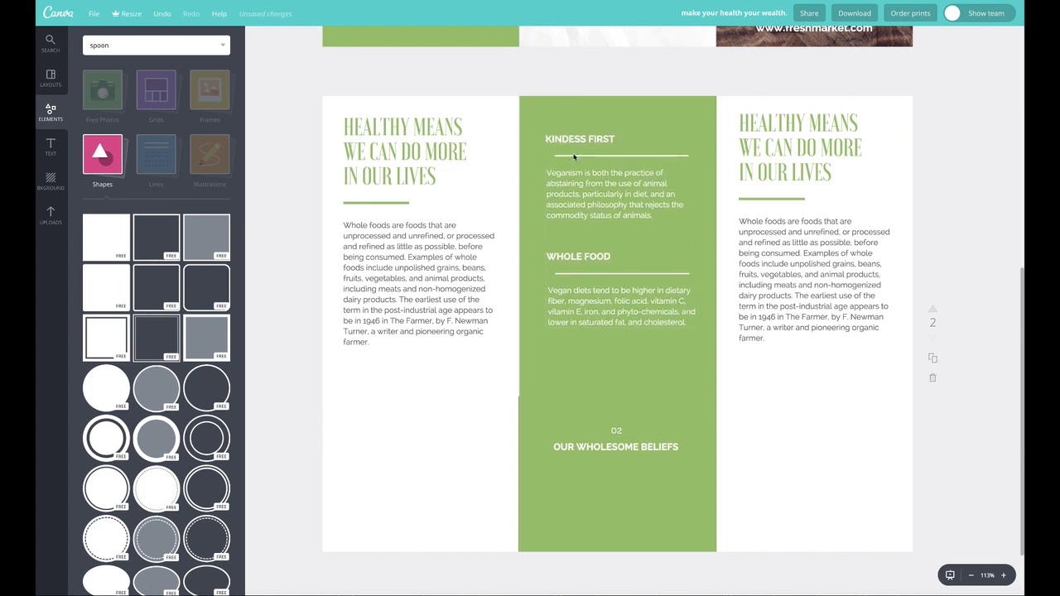
click(624, 483)
click(615, 432)
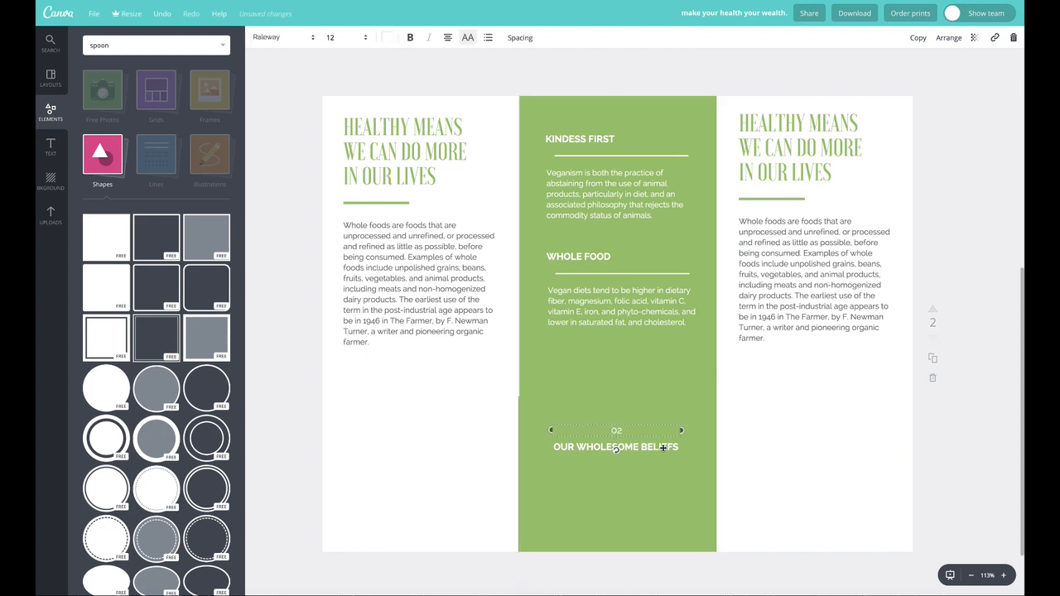
key(Delete)
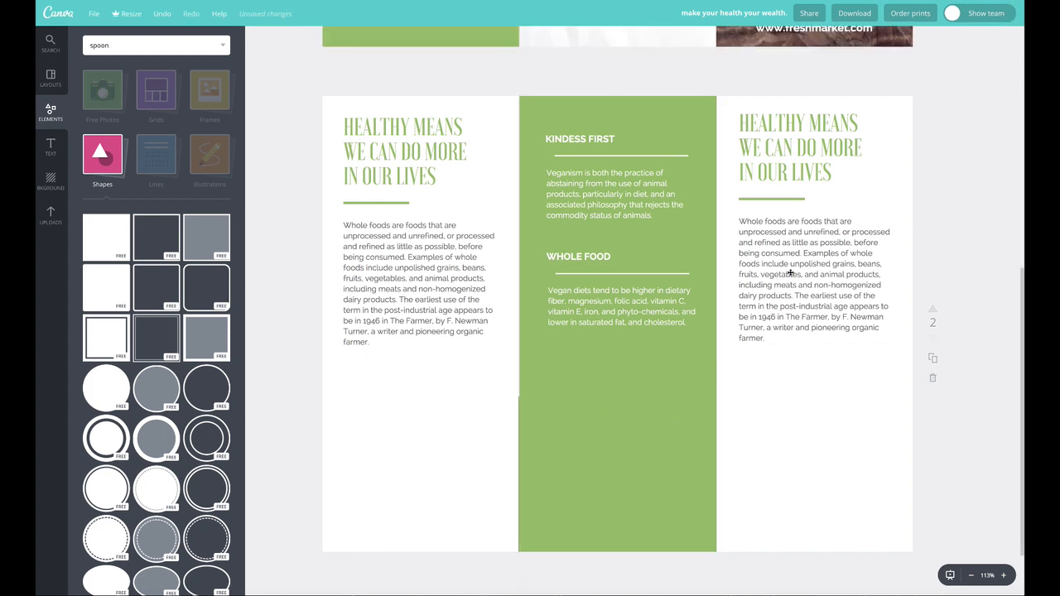
Move the grouped "KINDESS FIRST" and "WHOLE FOOD" text to the lower part of the middle panel
drag(568, 62, 616, 325)
drag(572, 63, 636, 484)
click(575, 155)
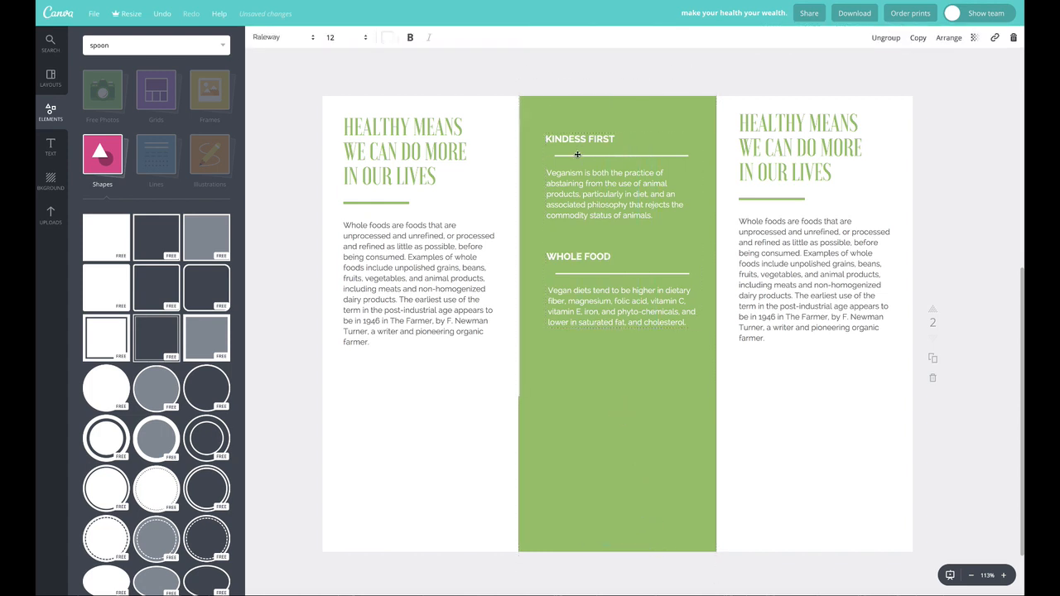
drag(581, 143, 576, 348)
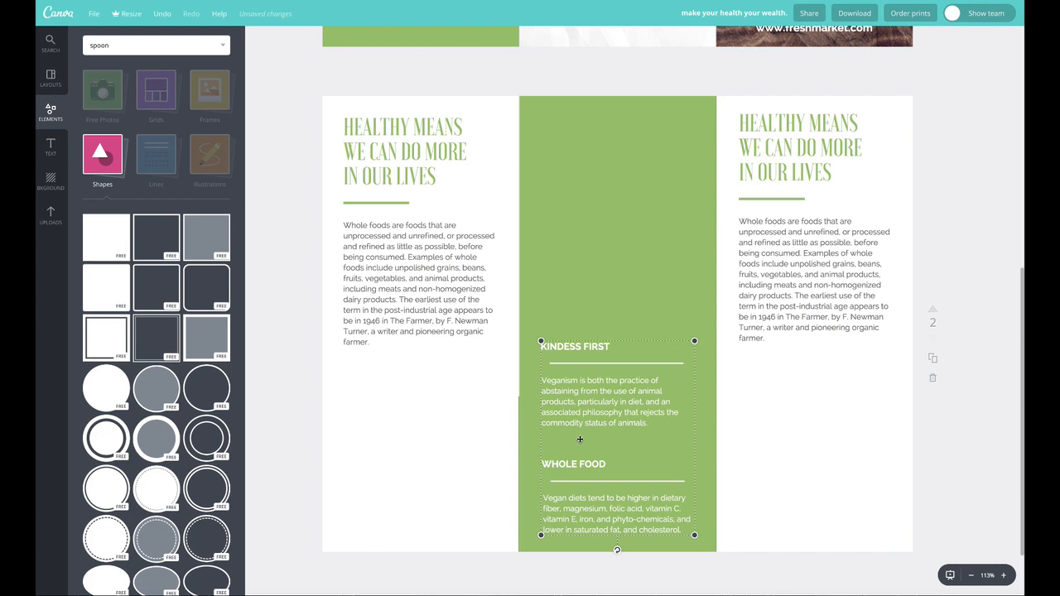
Ungroup the middle panel's text block and delete the white line under "KINDESS FIRST"
right_click(595, 406)
click(567, 382)
click(793, 397)
click(594, 383)
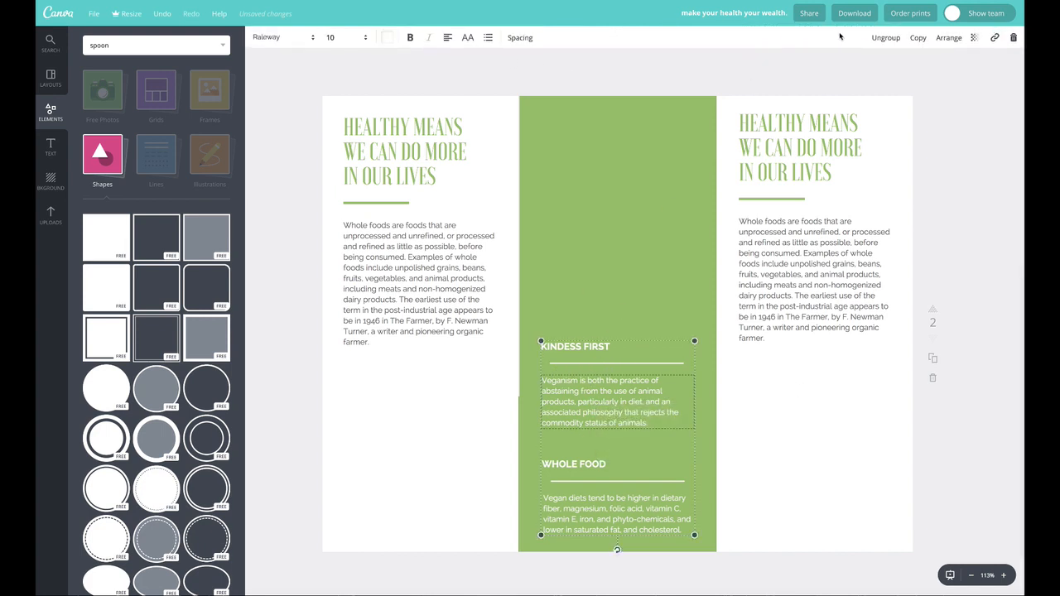
click(665, 364)
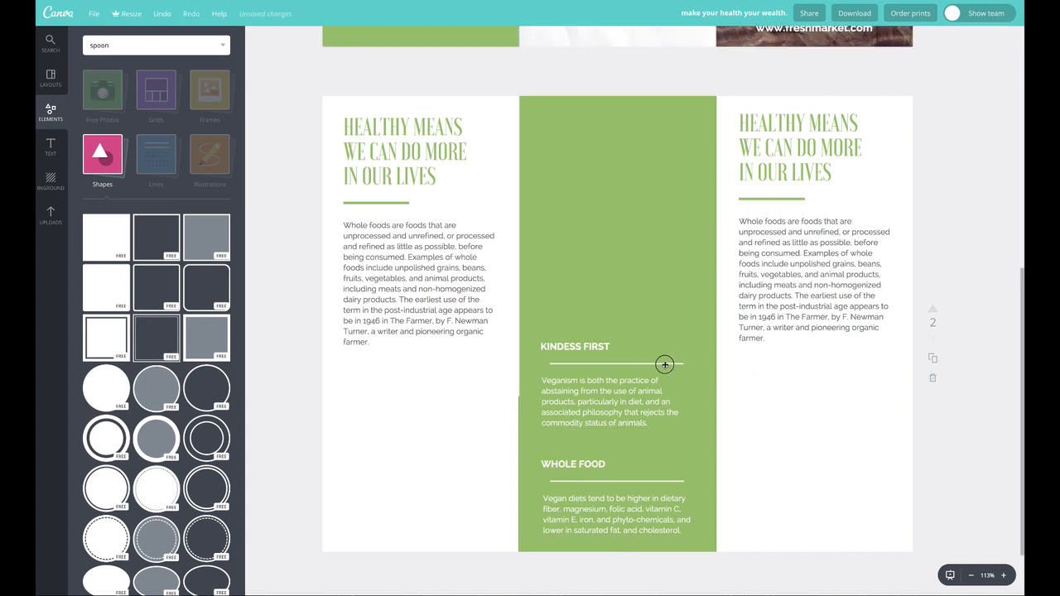
click(661, 364)
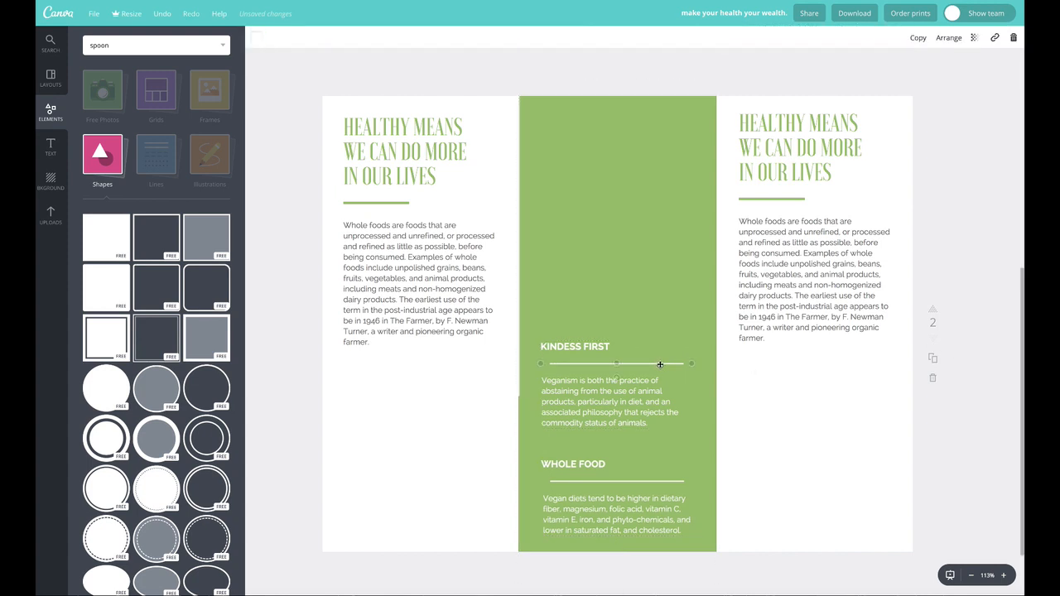
key(Delete)
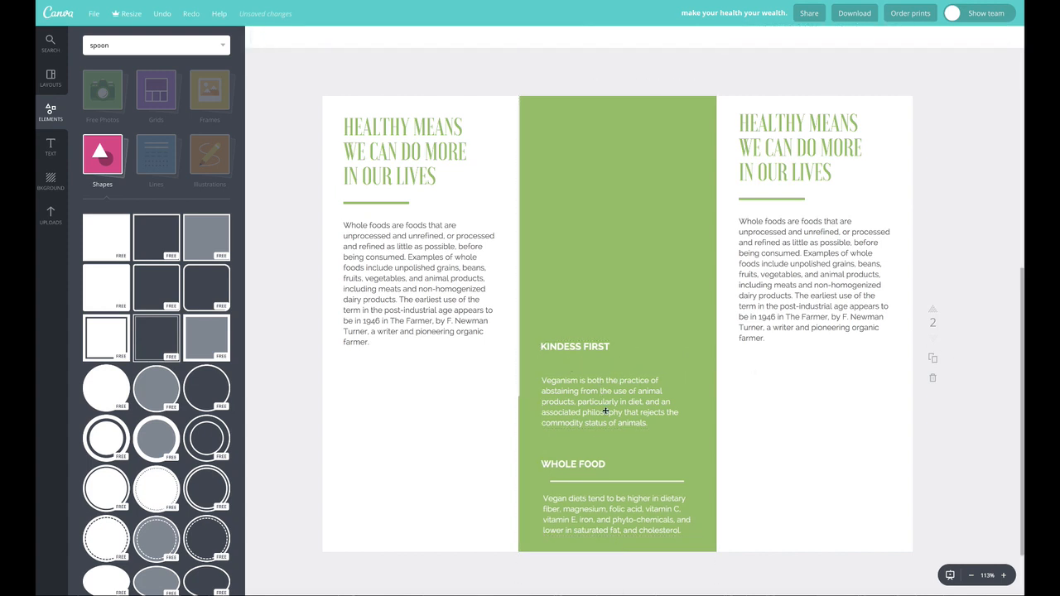
Realign the green background shape with the middle panel by shifting it and narrowing it to the fold line
drag(594, 480, 596, 481)
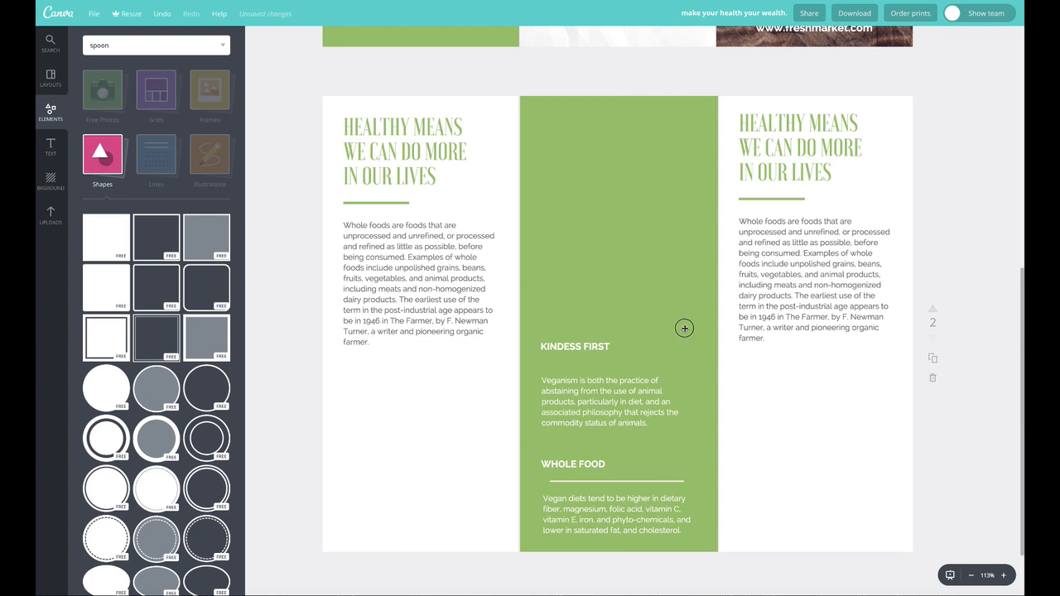
click(713, 306)
drag(718, 334, 716, 334)
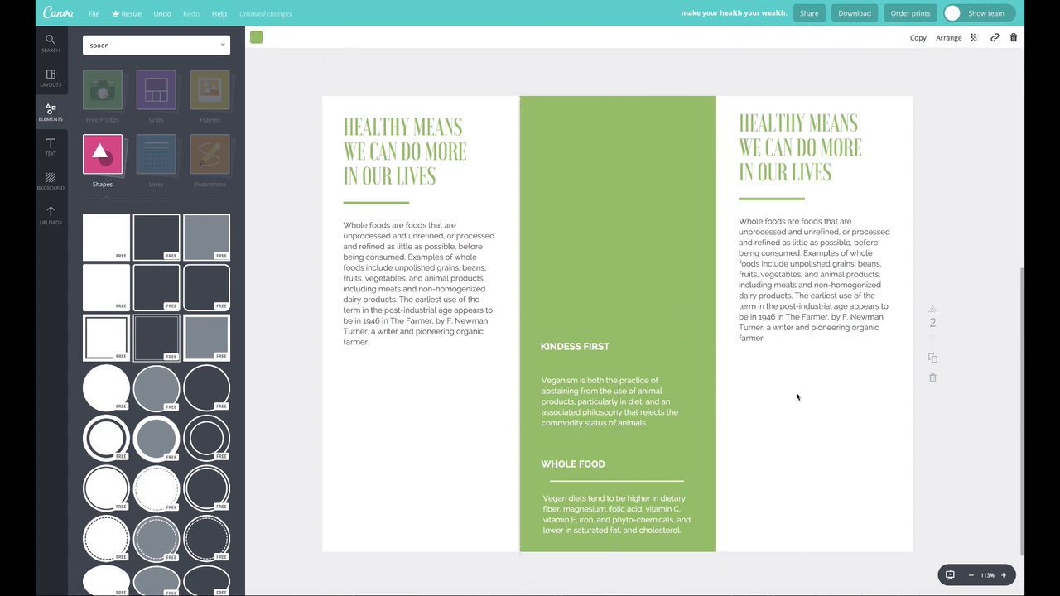
Delete the white line under "WHOLE FOOD" and bring both paragraphs and their headings close together
click(607, 481)
click(1013, 38)
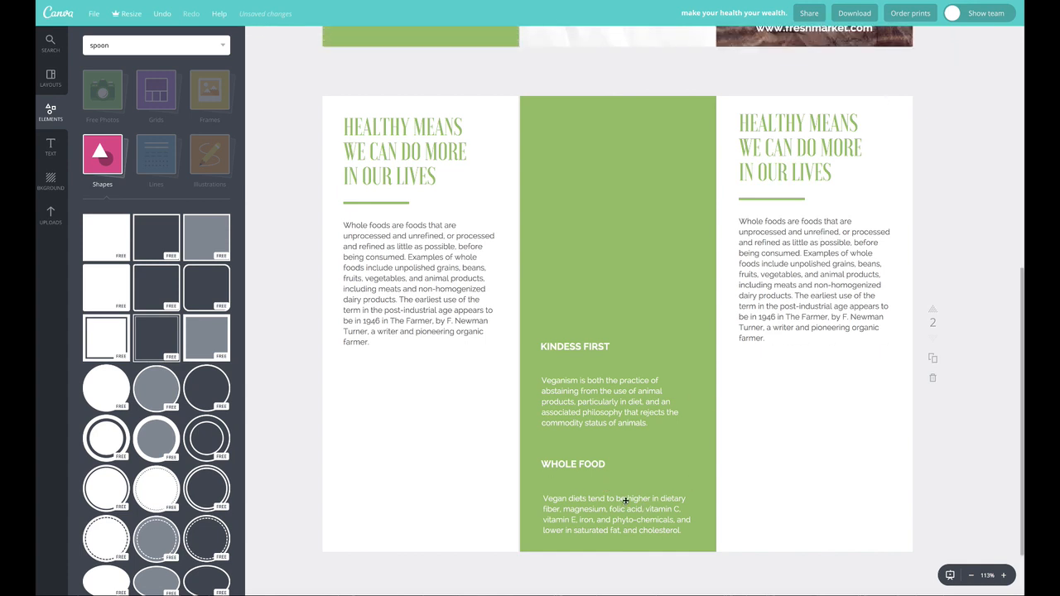
drag(620, 496, 622, 478)
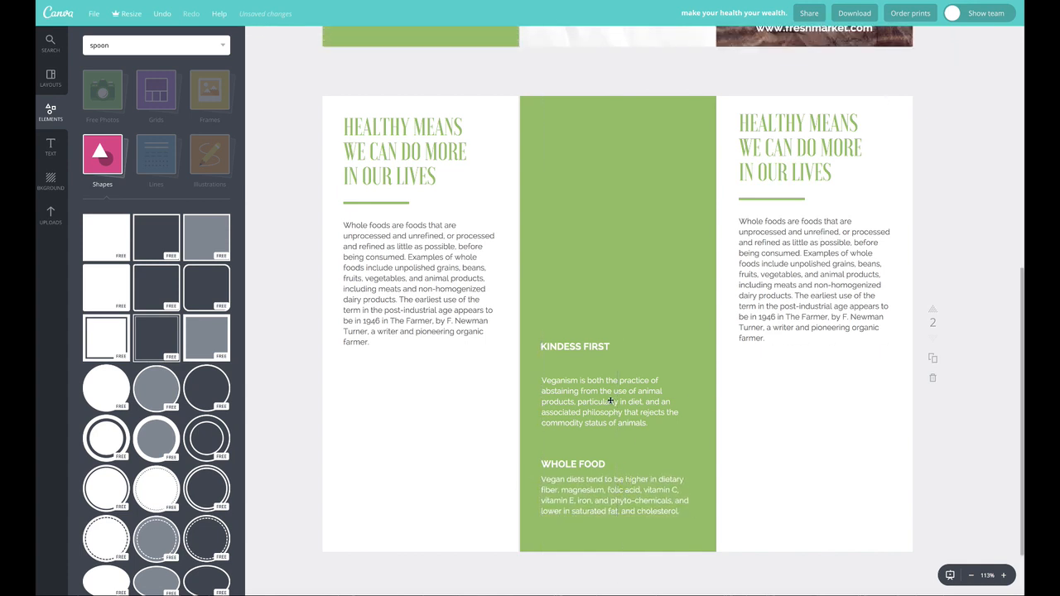
drag(604, 378, 599, 366)
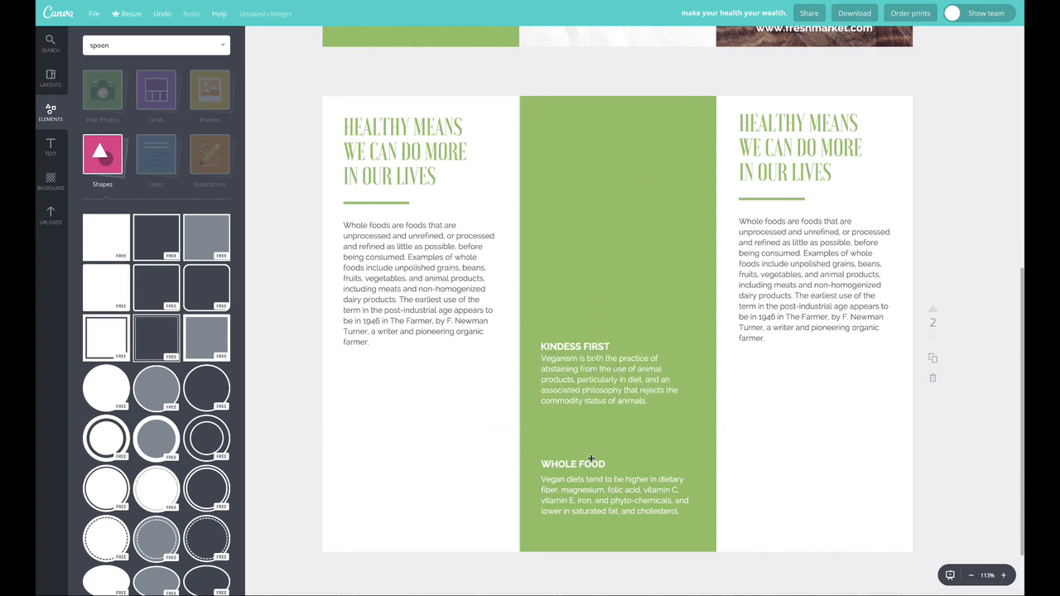
drag(588, 467, 586, 470)
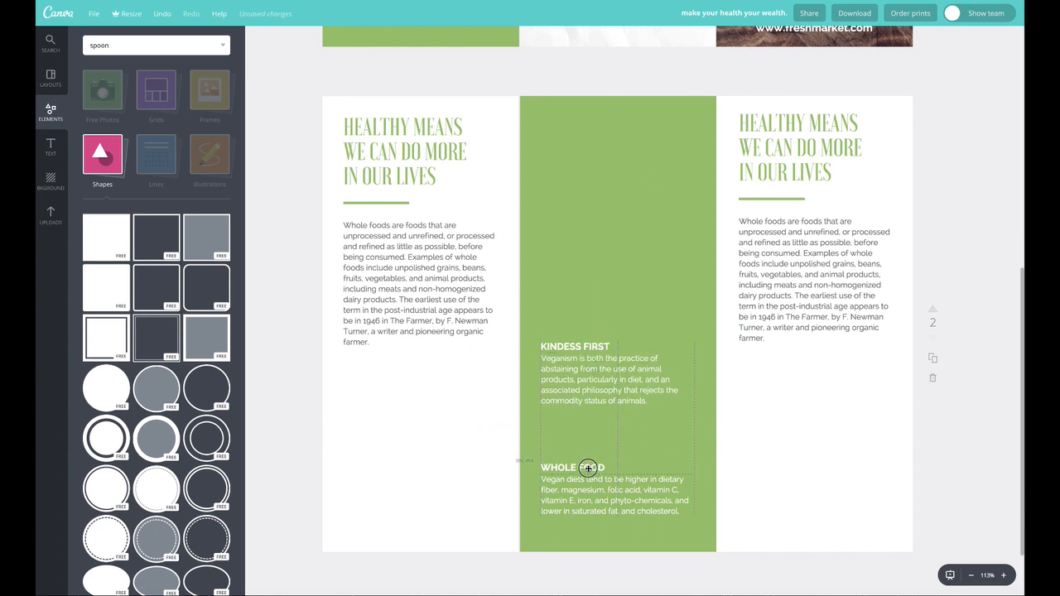
Move the "KINDESS FIRST" heading and its paragraph down together, closer to the "WHOLE FOOD" section
click(586, 353)
shift+click(635, 381)
drag(645, 385, 643, 441)
Right-align the "KINDESS FIRST" heading in the middle panel
click(578, 386)
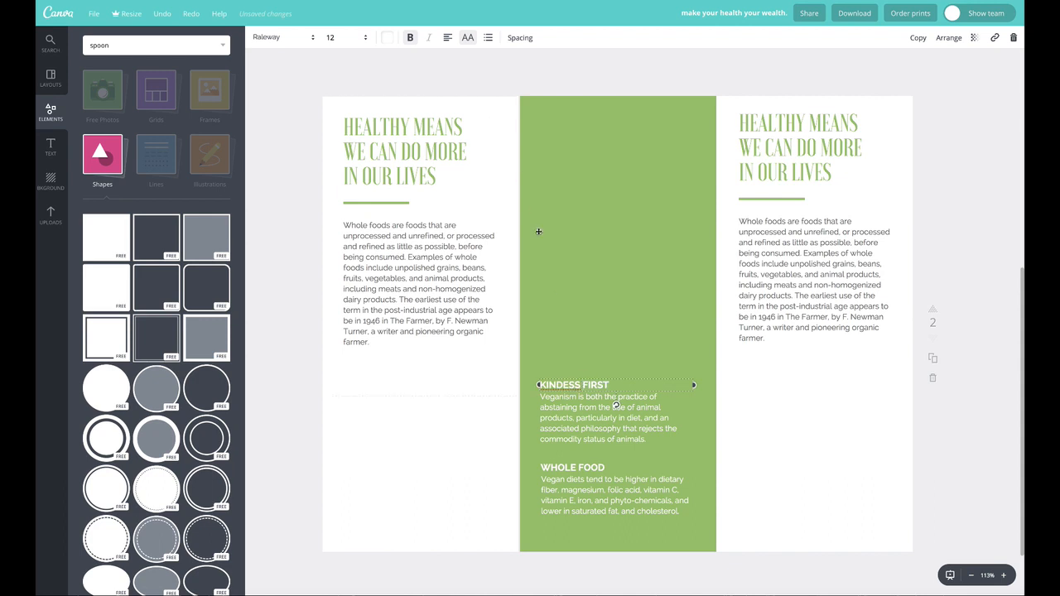
click(447, 37)
click(487, 66)
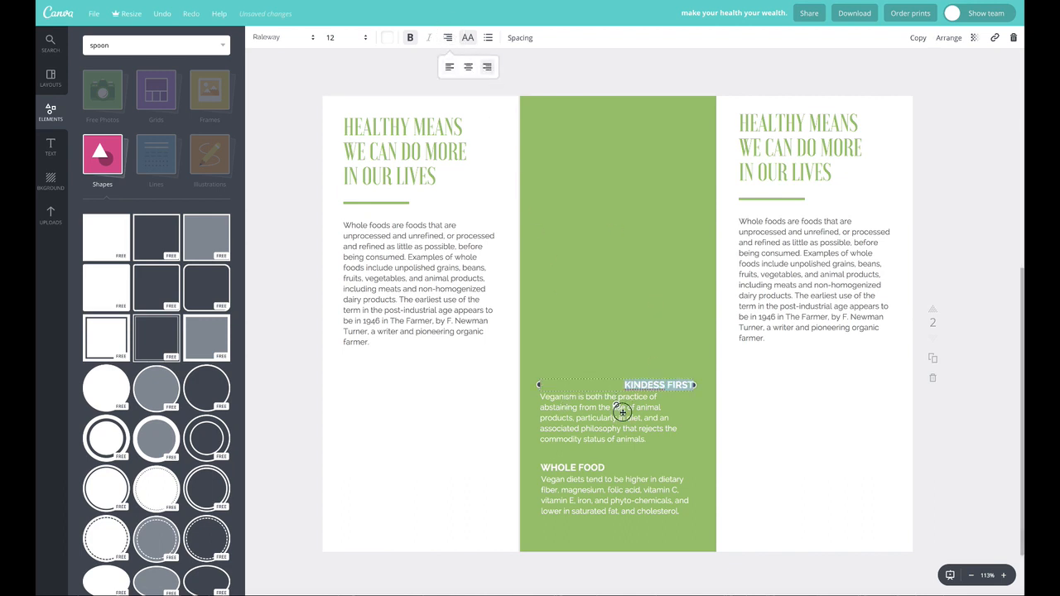
Correct the spelling of the middle panel's upper heading to "KINDNESS FIRST"
double_click(596, 417)
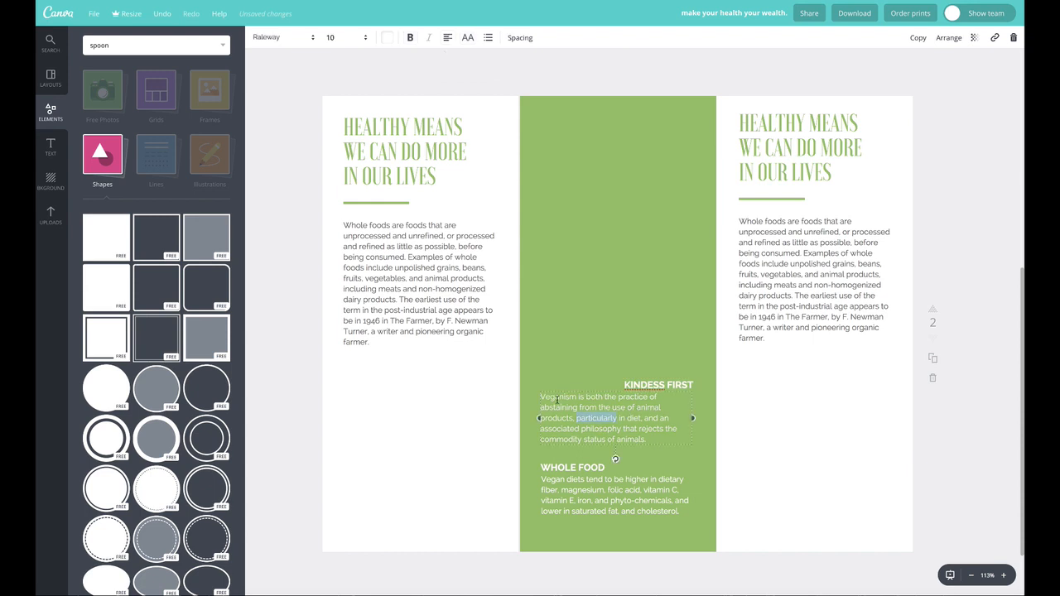
click(651, 366)
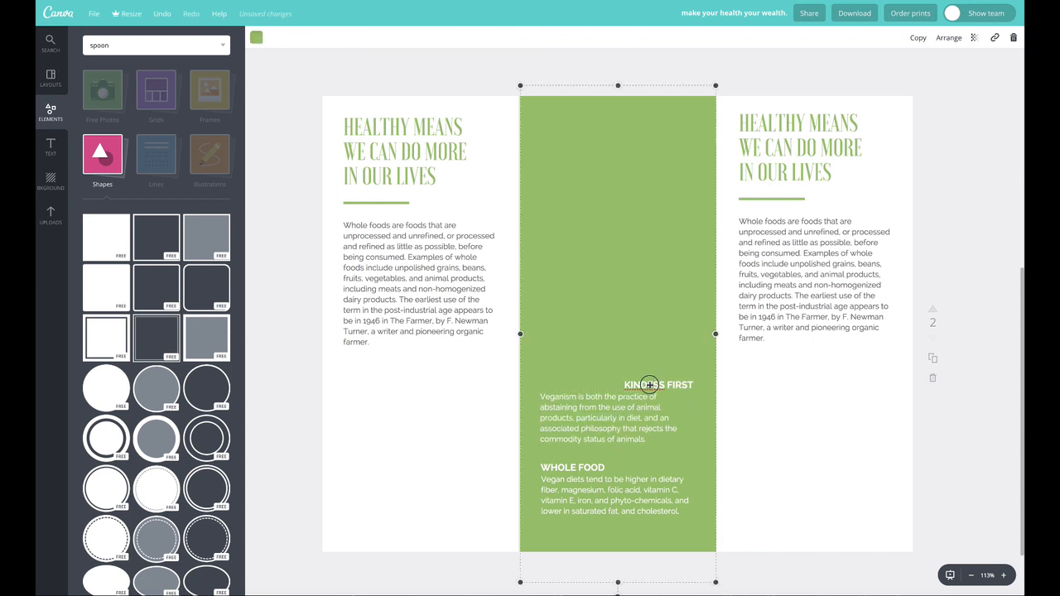
double_click(650, 385)
text(N)
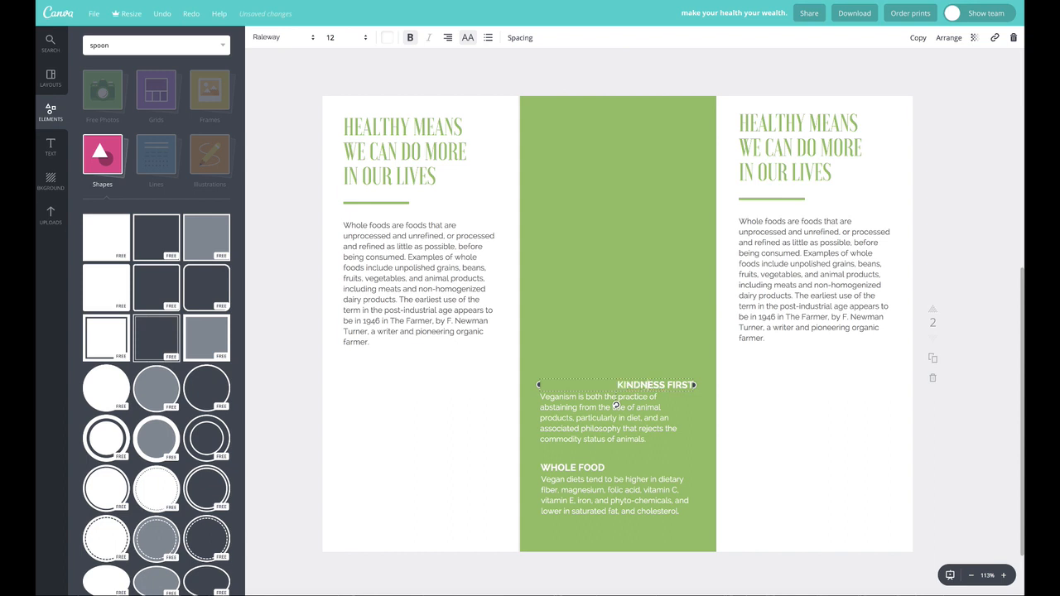
Right-align the paragraph beneath the "KINDNESS FIRST" heading
click(639, 439)
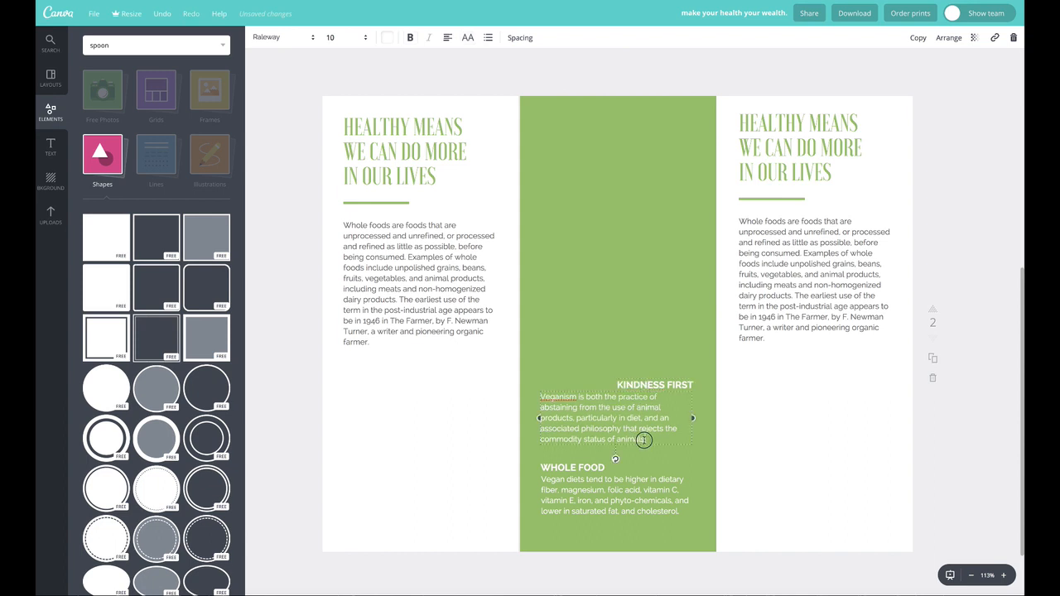
drag(644, 439, 539, 396)
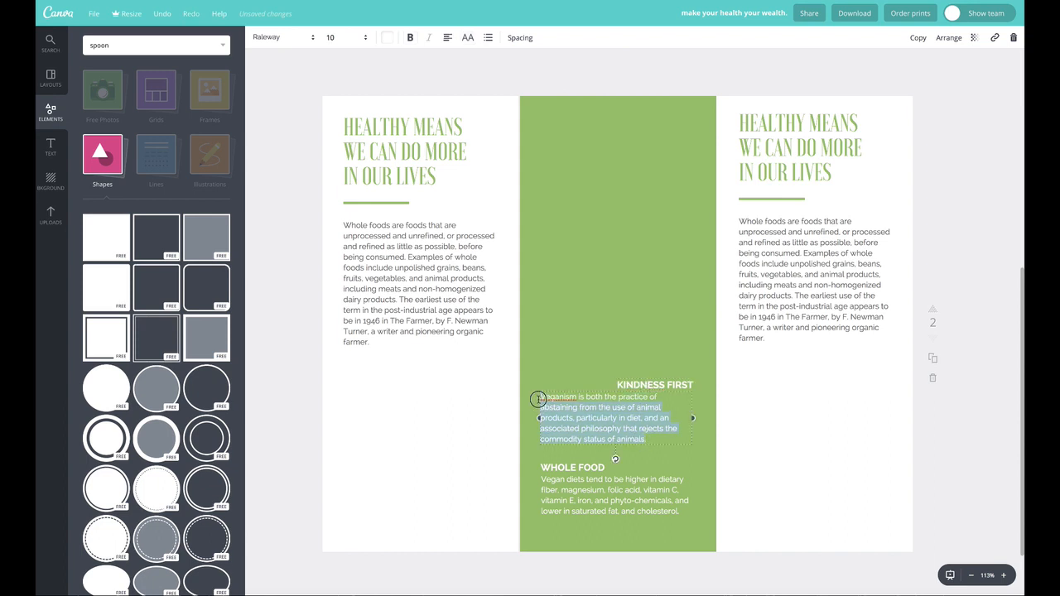
click(447, 37)
click(487, 66)
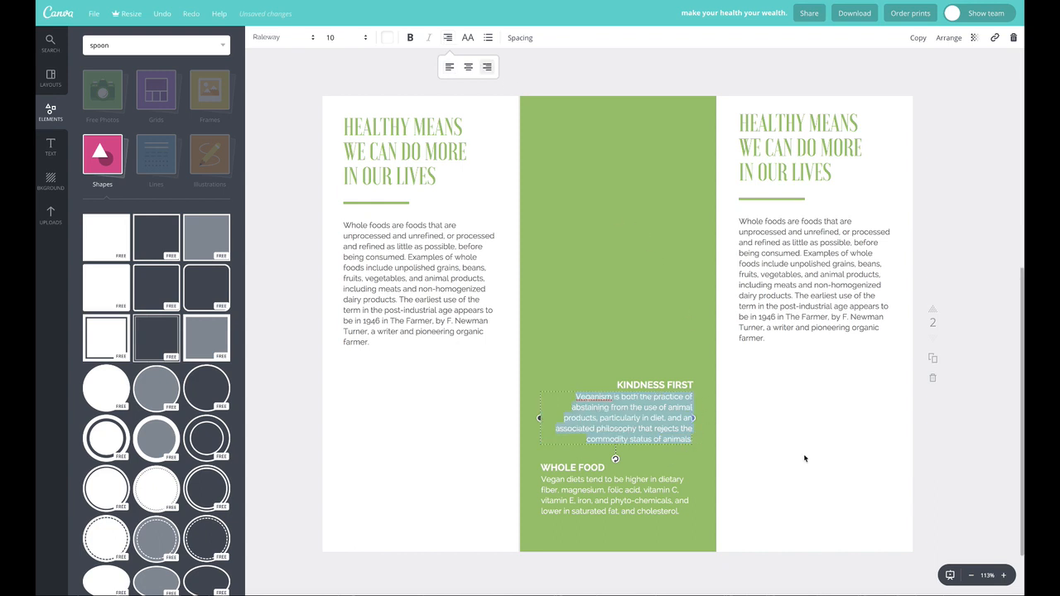
click(953, 386)
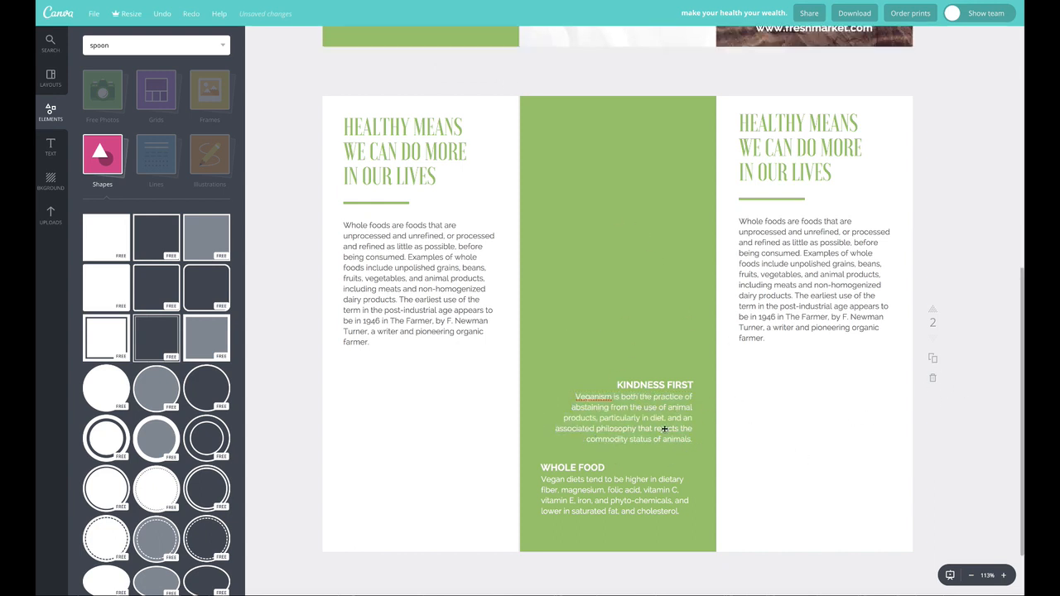
Move the "WHOLE FOOD" heading and its paragraph down together, widening the gap below the "KINDNESS FIRST" section
click(544, 425)
drag(536, 418, 537, 417)
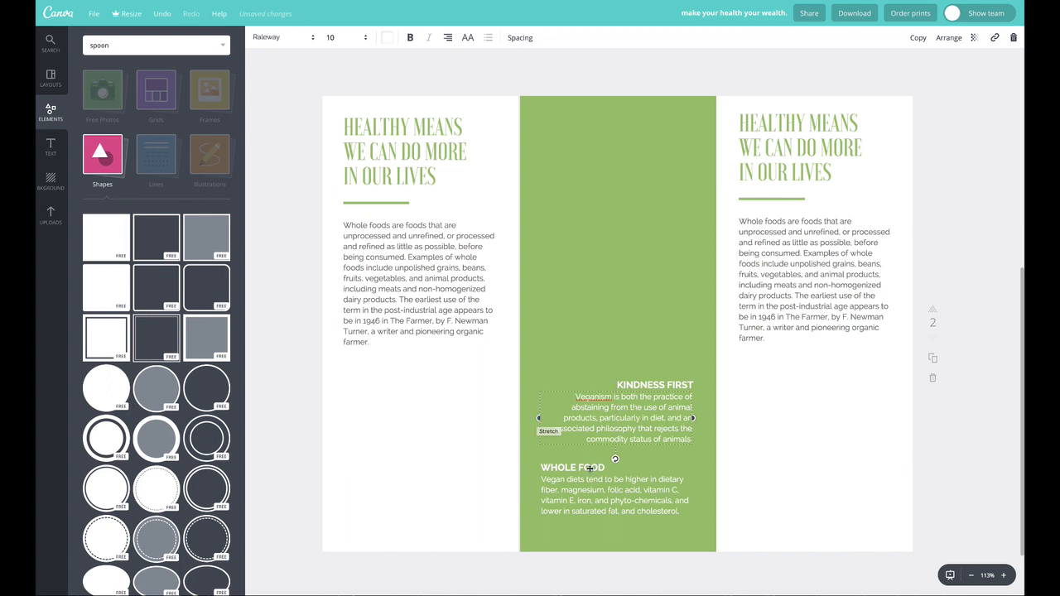
click(588, 468)
shift+click(669, 500)
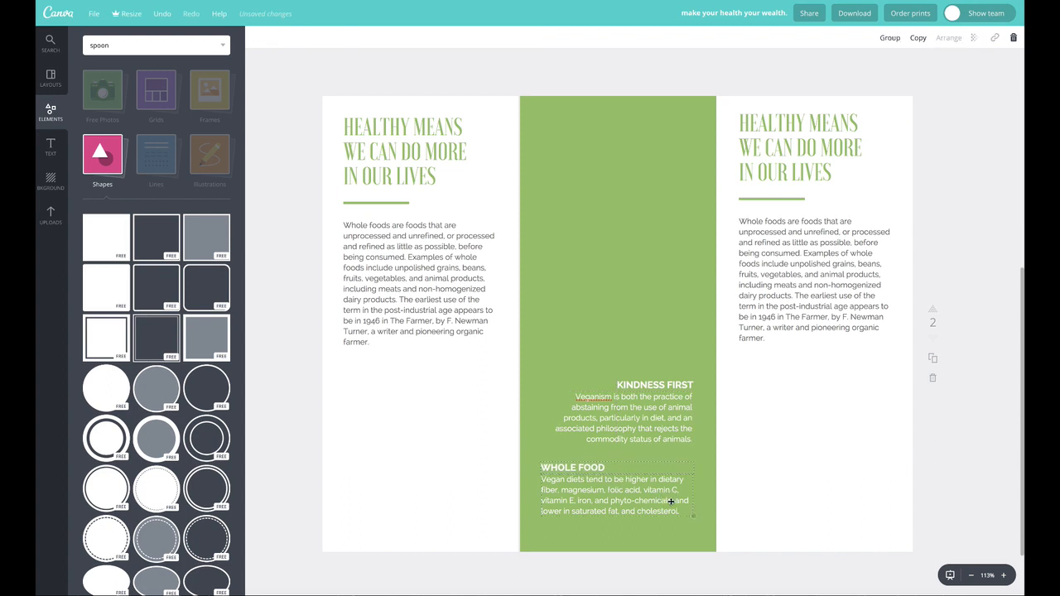
drag(669, 500, 669, 511)
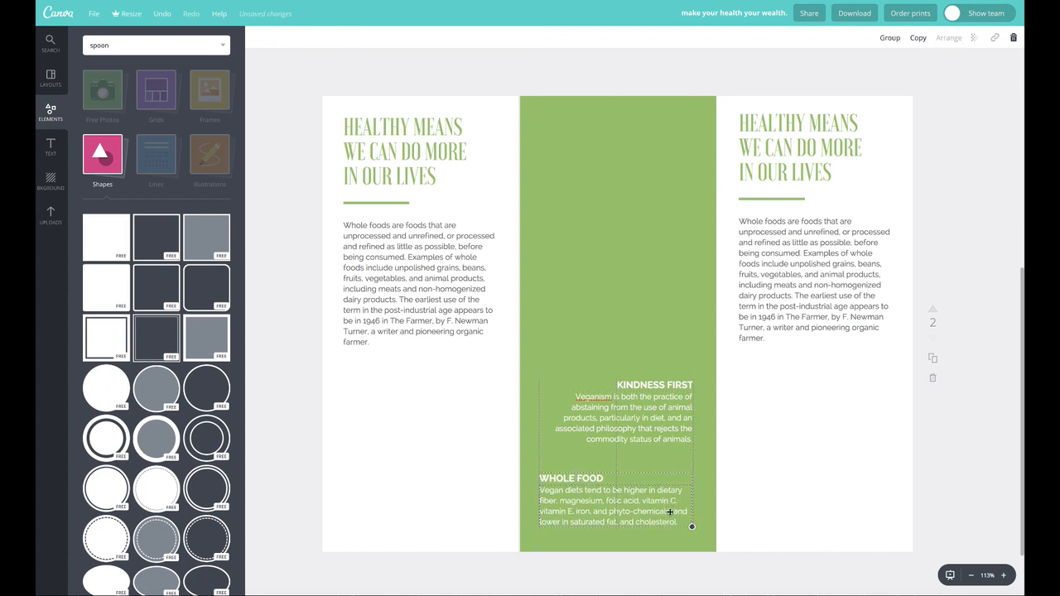
click(582, 232)
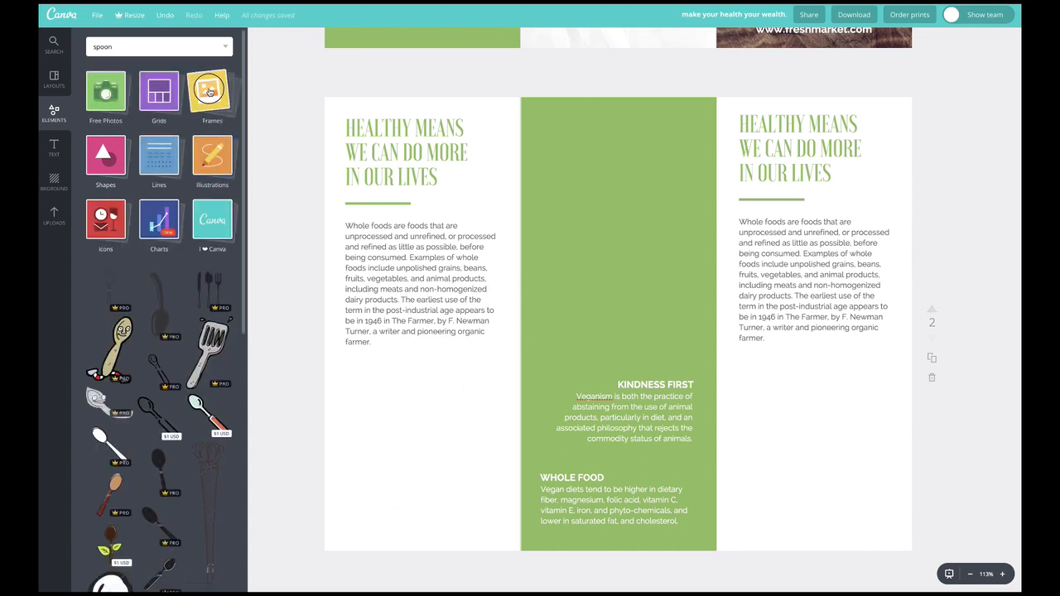
Copy the circular food photo frame from the first page's left panel onto the second page
click(209, 92)
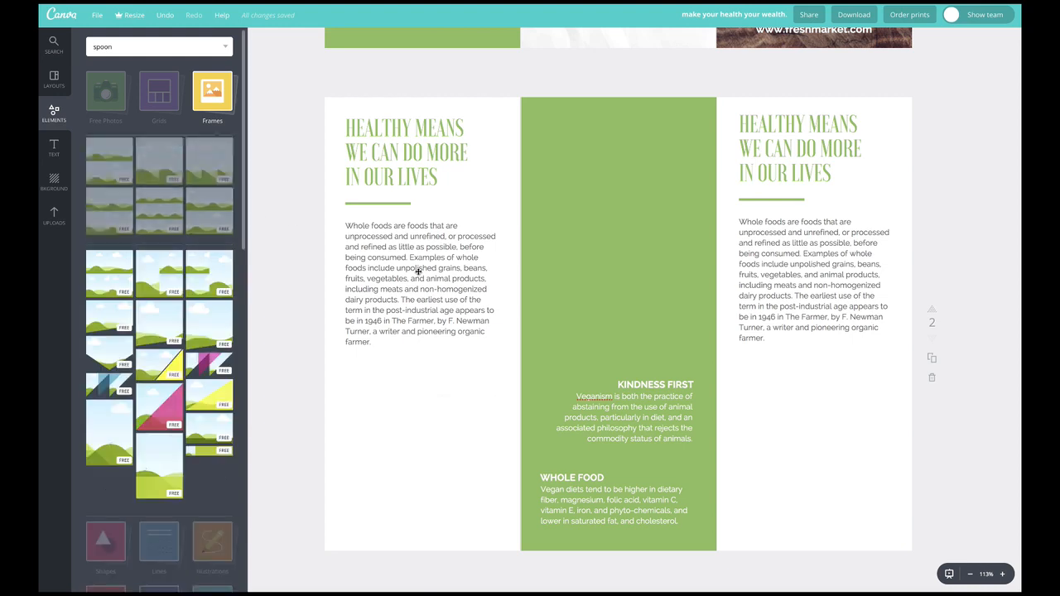
scroll(419, 270, up, 6)
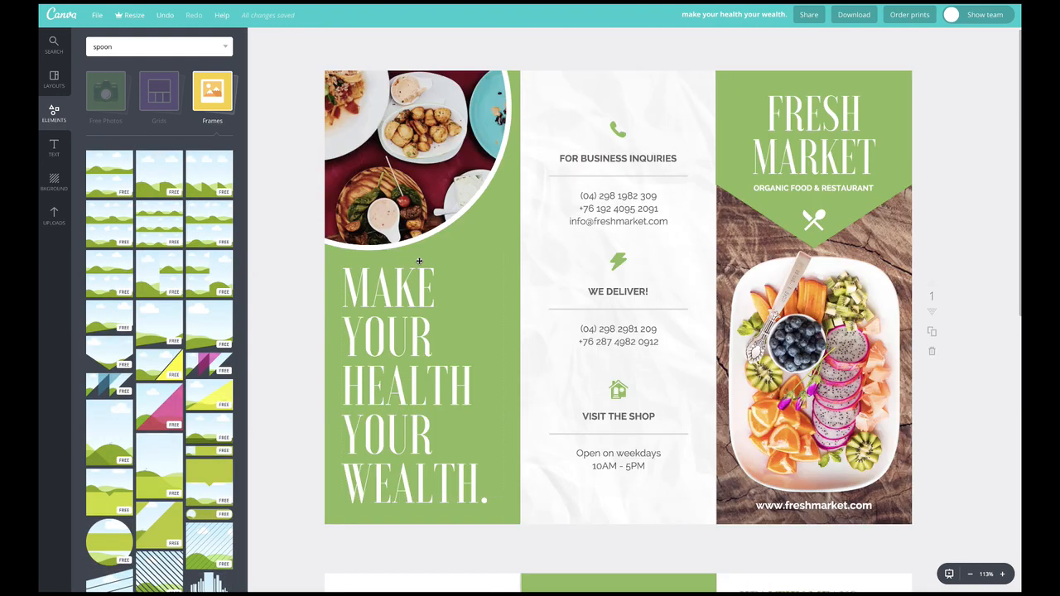
click(419, 121)
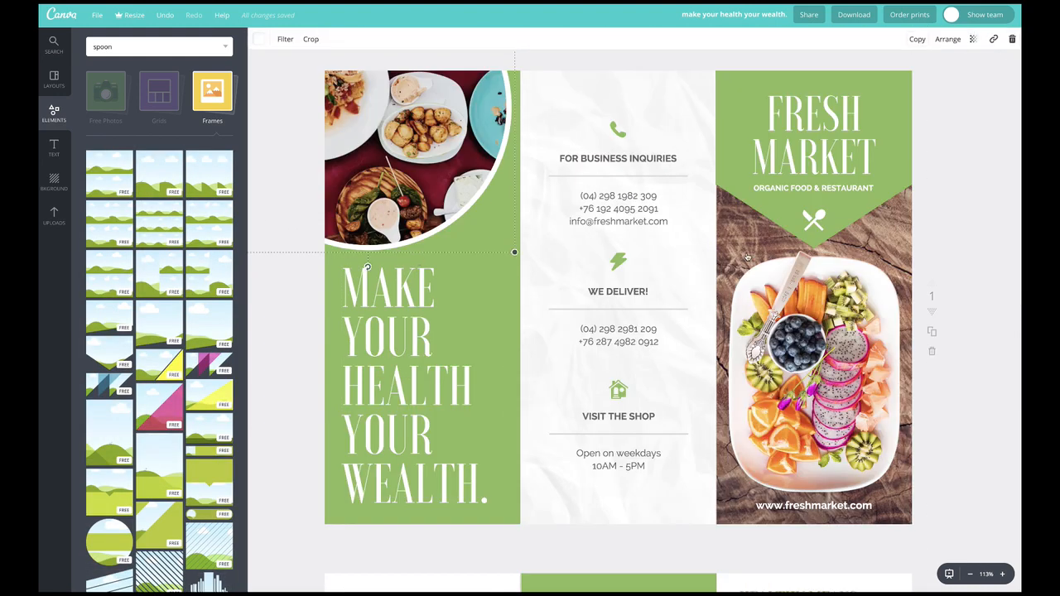
key(super+v)
drag(436, 156, 635, 469)
scroll(623, 445, down, 7)
scroll(615, 338, up, 3)
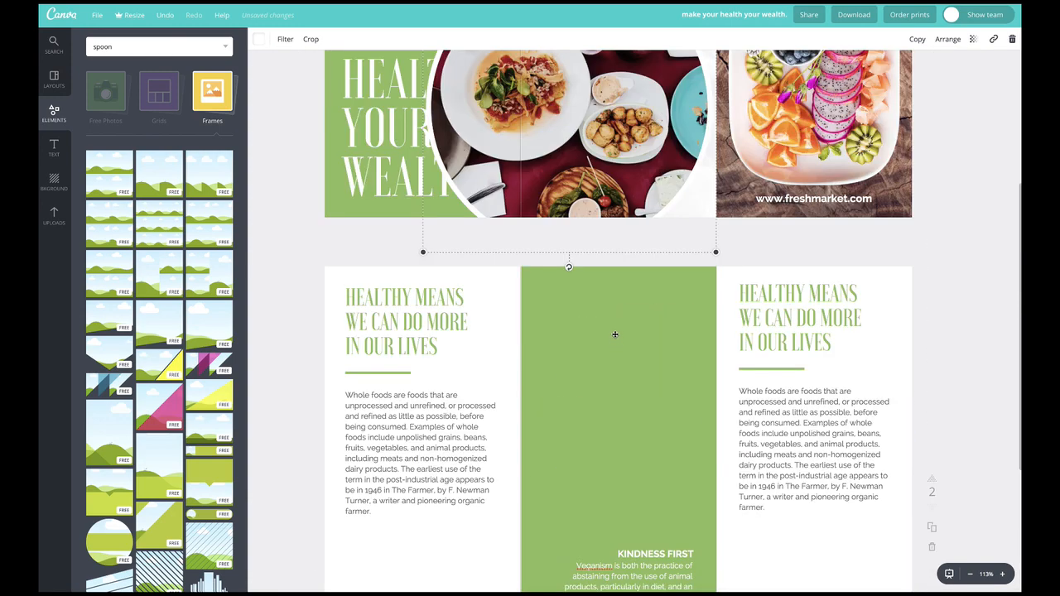
mouse_move(625, 116)
mouse_down()
mouse_move(620, 227)
mouse_move(638, 322)
mouse_move(638, 430)
mouse_move(540, 475)
mouse_move(481, 487)
mouse_move(495, 494)
mouse_up()
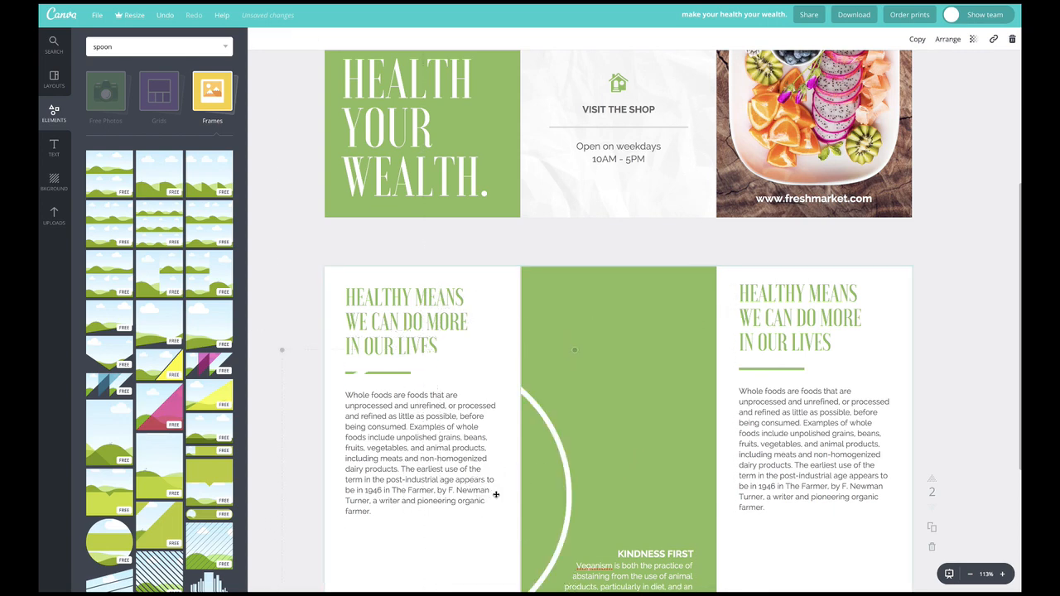
Move the circular photo to the top of the middle panel and shrink it to slightly wider than the panel
scroll(497, 492, down, 1)
scroll(498, 492, down, 1)
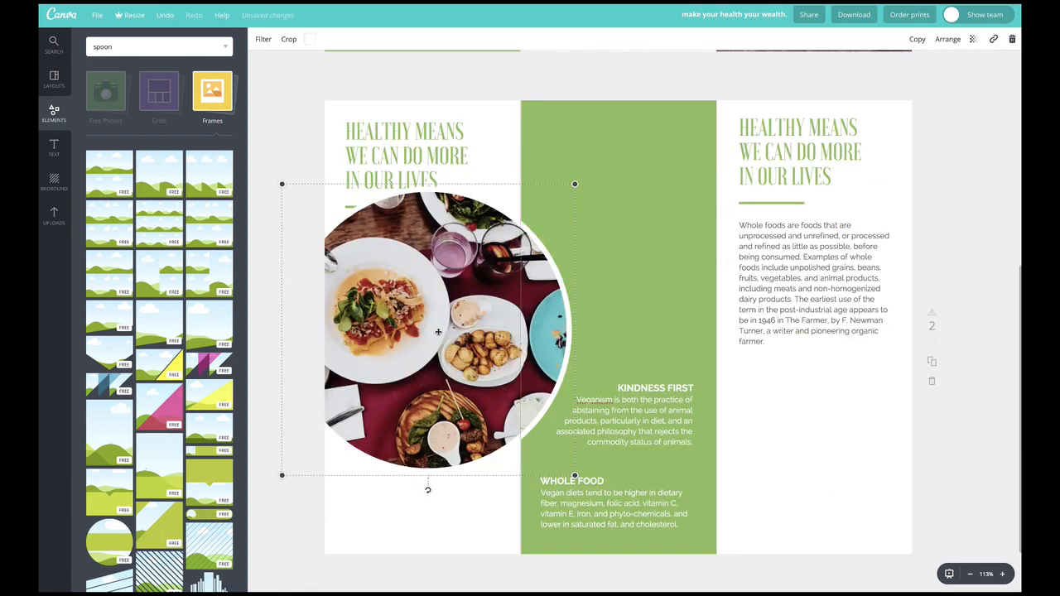
drag(438, 331, 624, 213)
drag(763, 354, 720, 310)
drag(621, 249, 637, 260)
Ungroup the left panel's text block and delete the white rectangle behind it
click(449, 272)
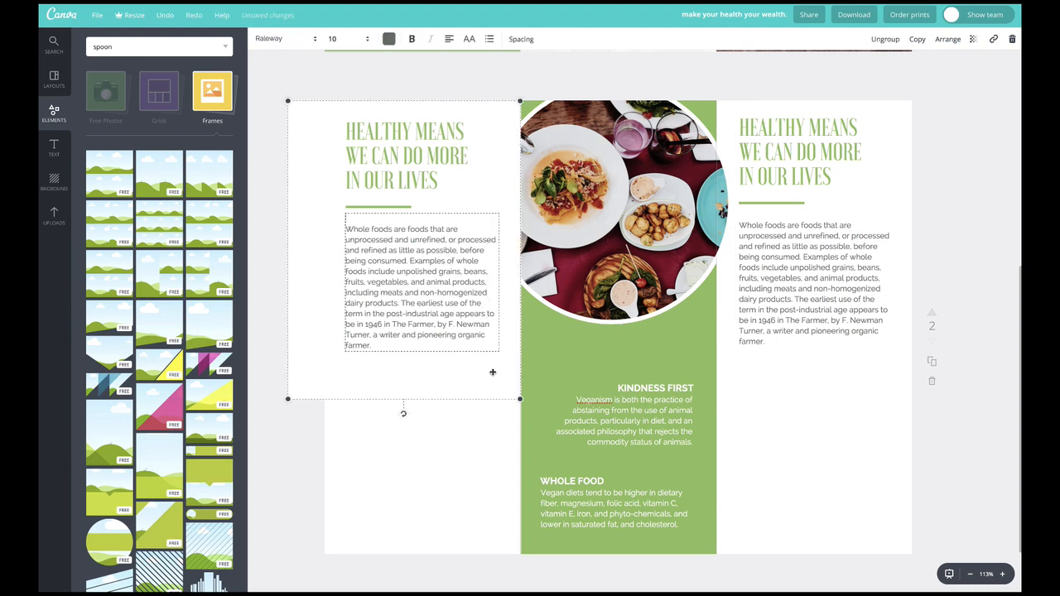
click(281, 121)
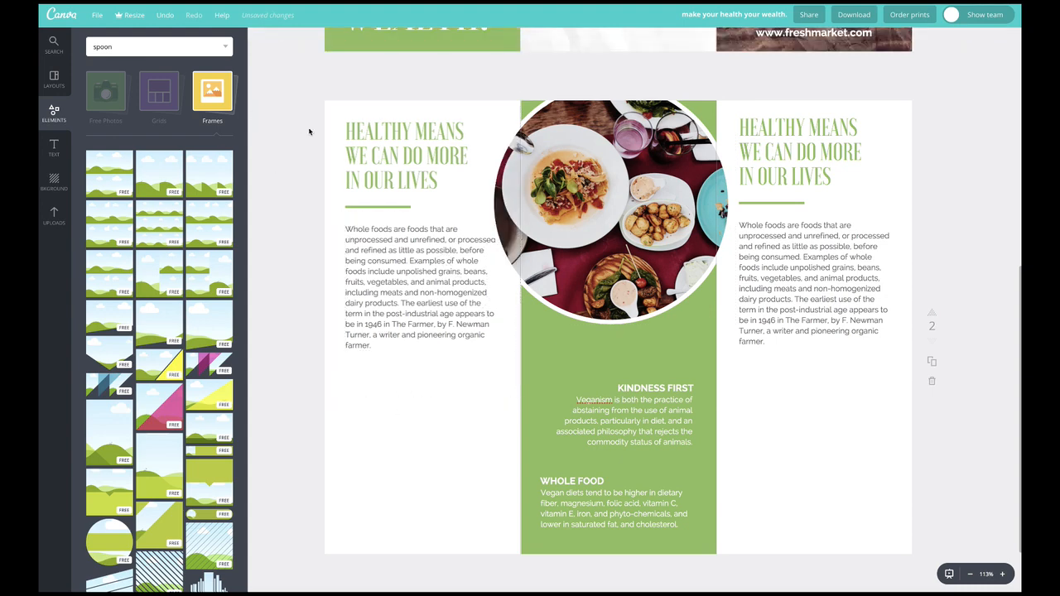
click(359, 137)
click(885, 40)
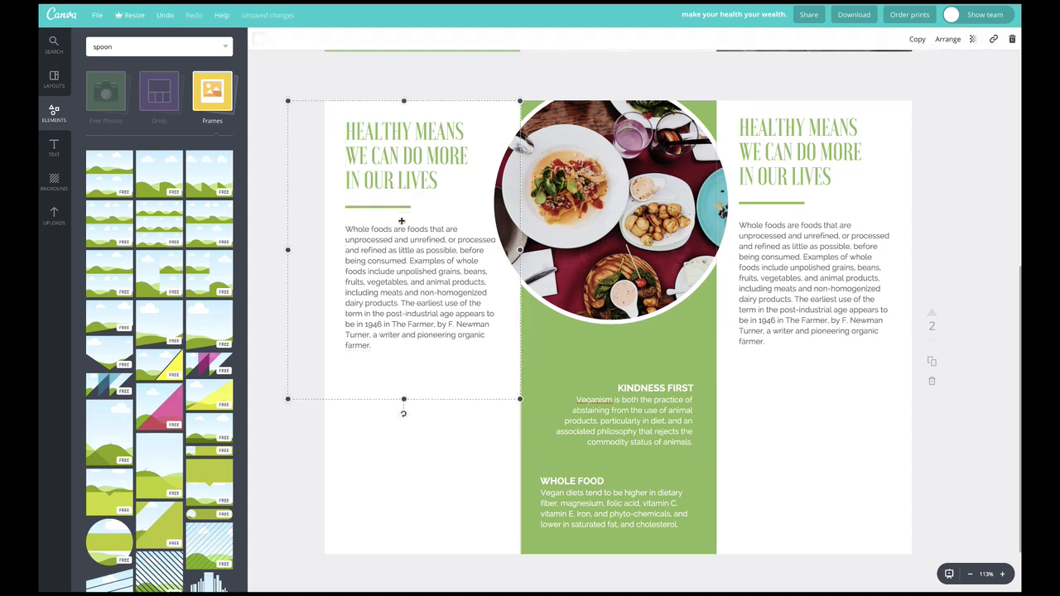
key(Delete)
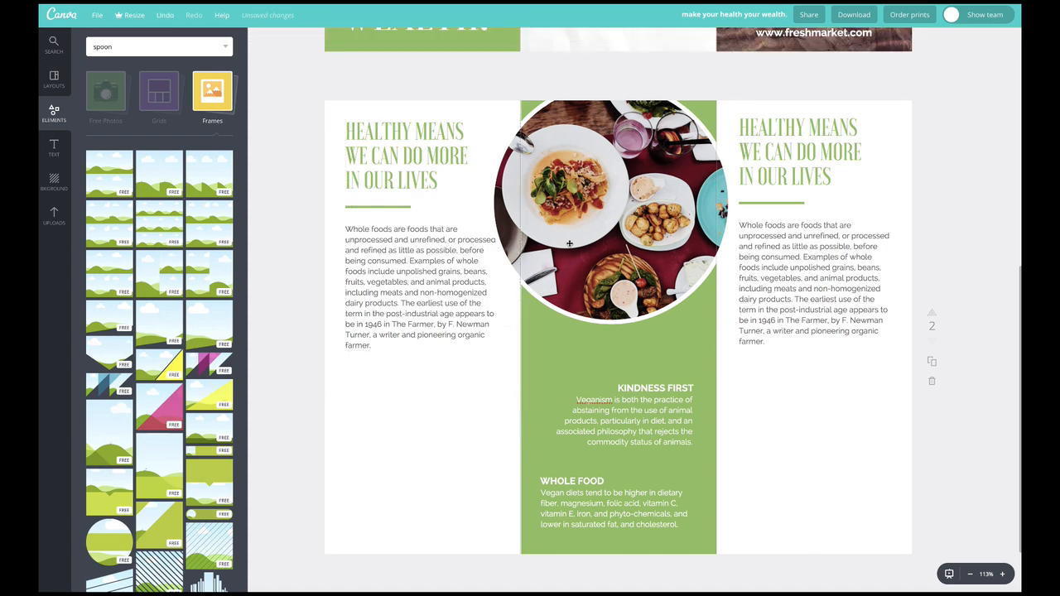
Narrow the left panel's paragraph box slightly so its text clears the circular photo
click(421, 262)
drag(495, 281, 493, 281)
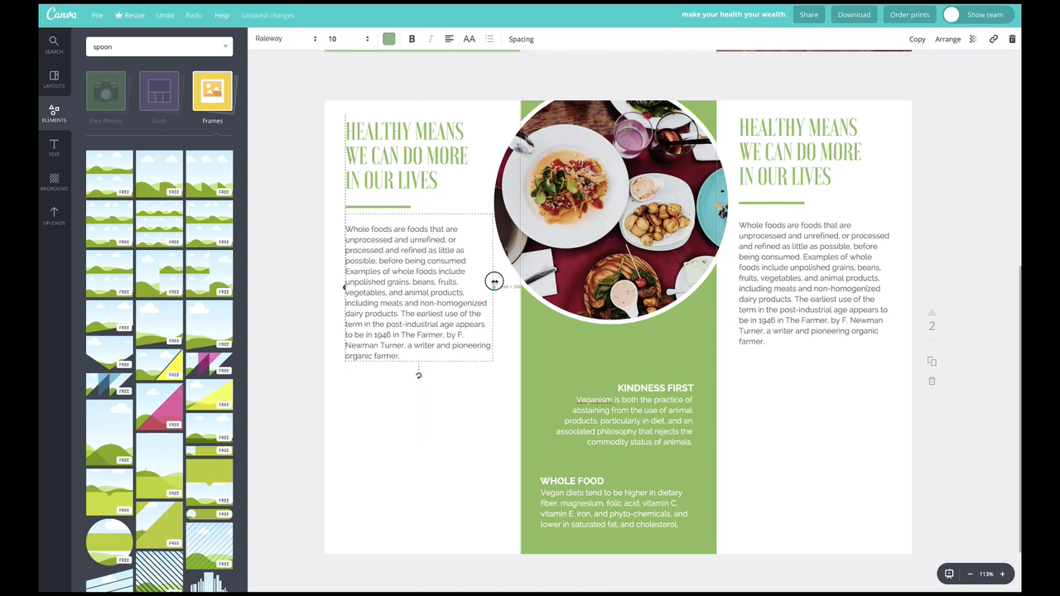
click(628, 79)
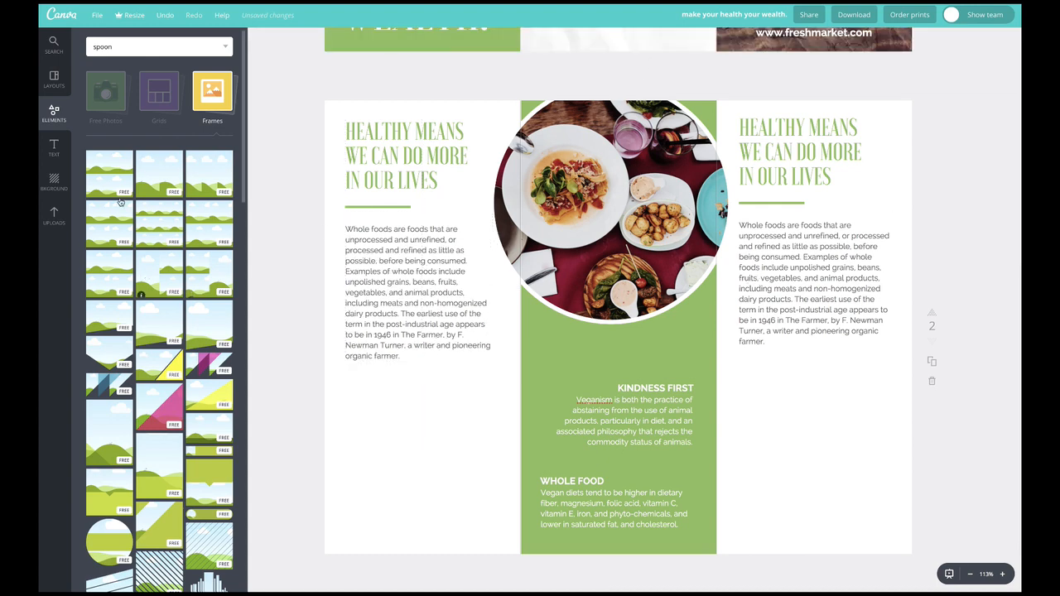
Fill the circular frame with the uploaded spoons-and-spices photo and place copies of it at the bottom of the left and right panels
click(53, 215)
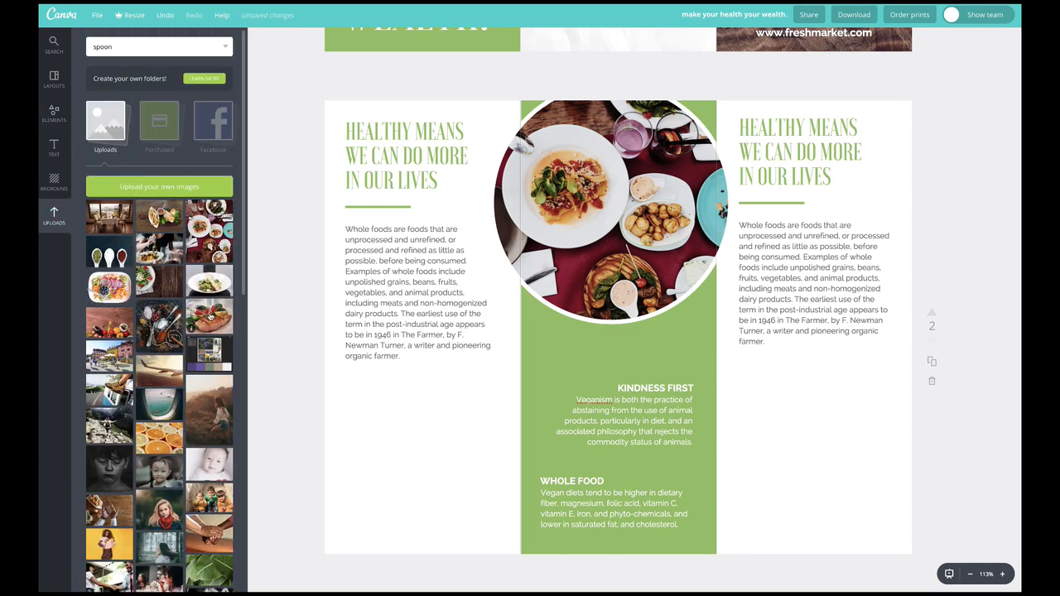
drag(162, 325, 629, 248)
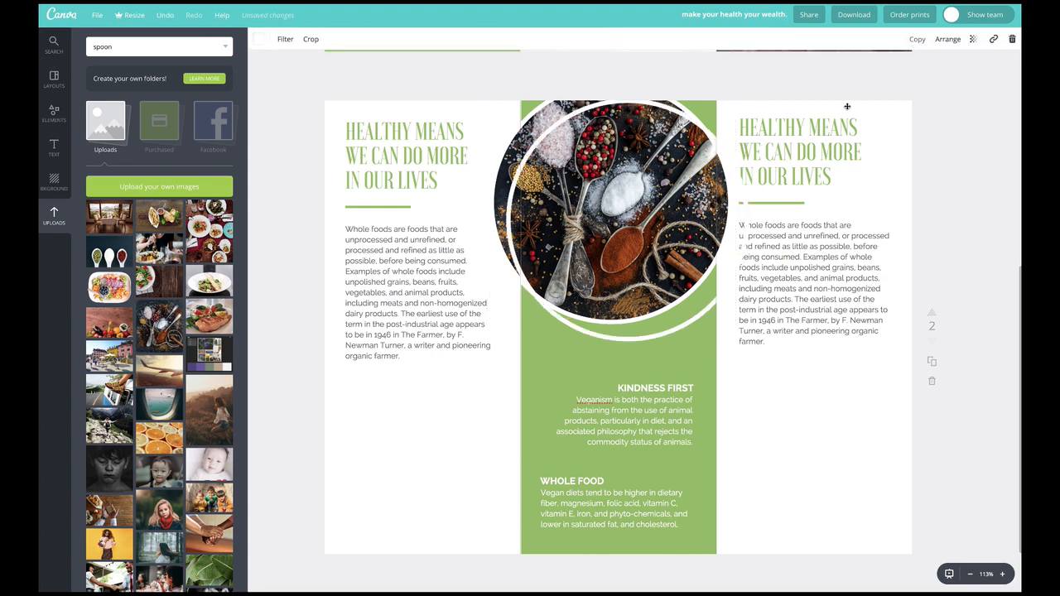
drag(656, 211, 673, 228)
drag(668, 190, 458, 468)
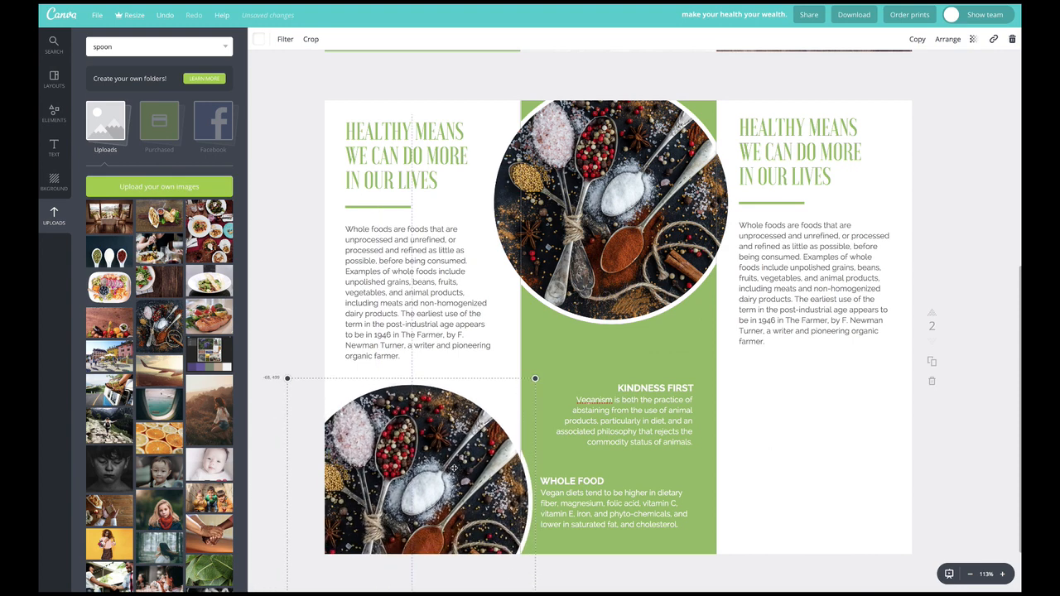
click(917, 39)
drag(478, 464, 836, 407)
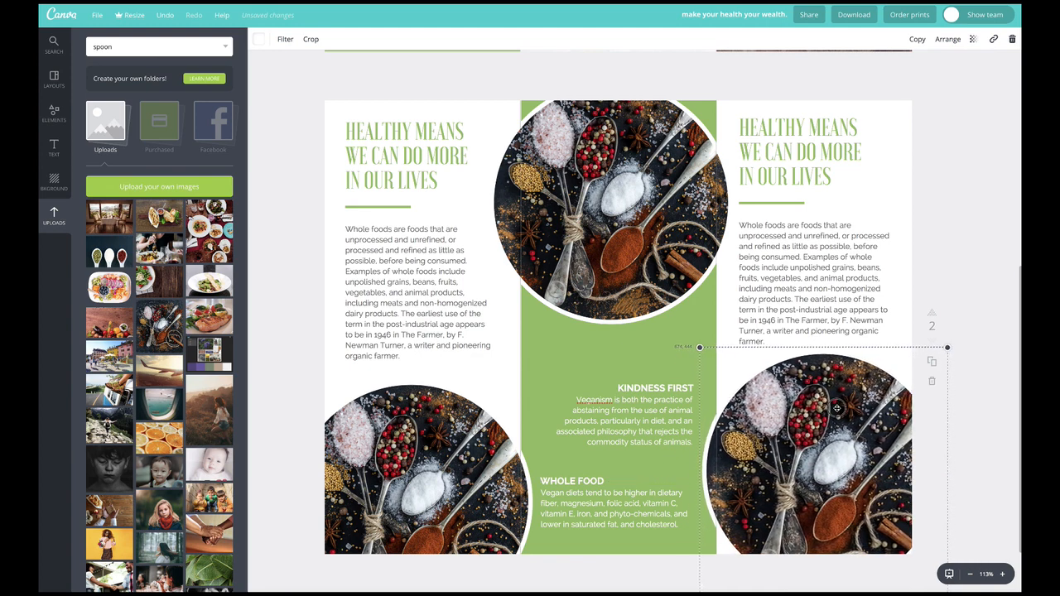
click(926, 250)
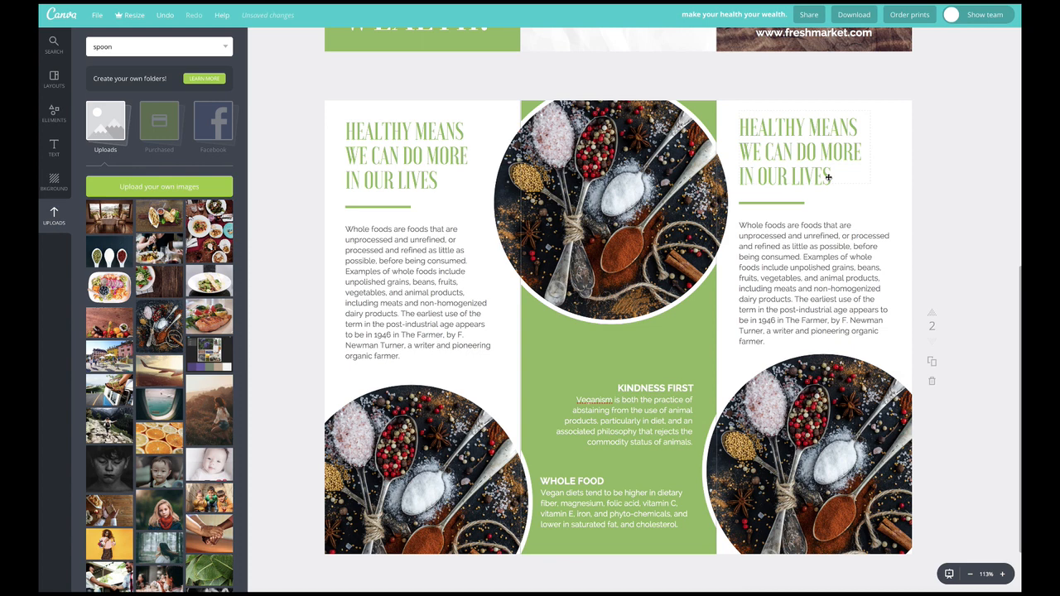
Enlarge the middle panel's circular photo and reposition it to fit between the left and right text columns
click(666, 211)
drag(488, 325, 471, 336)
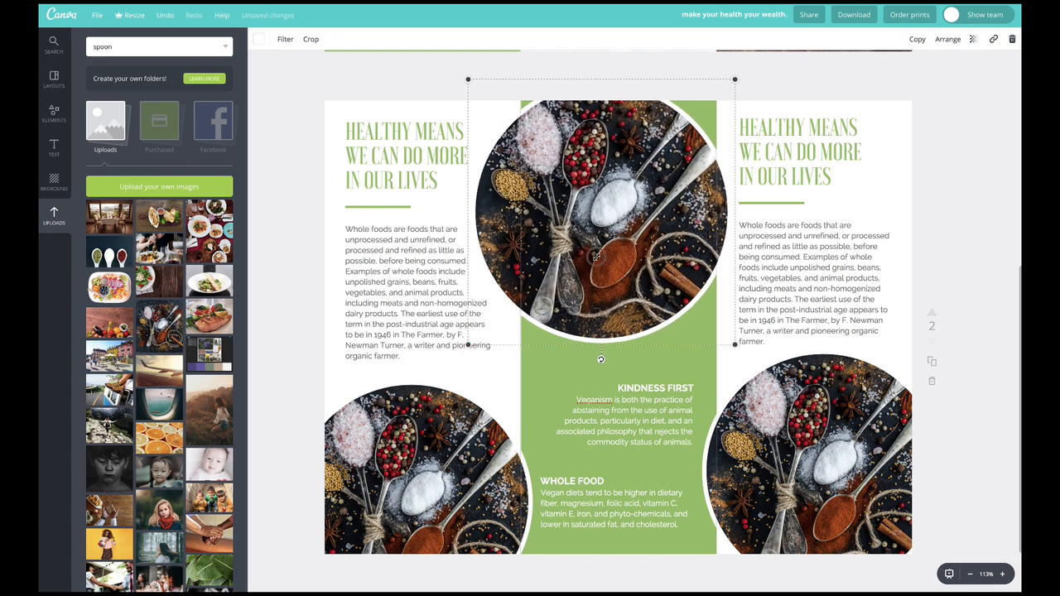
drag(593, 252, 589, 247)
click(395, 102)
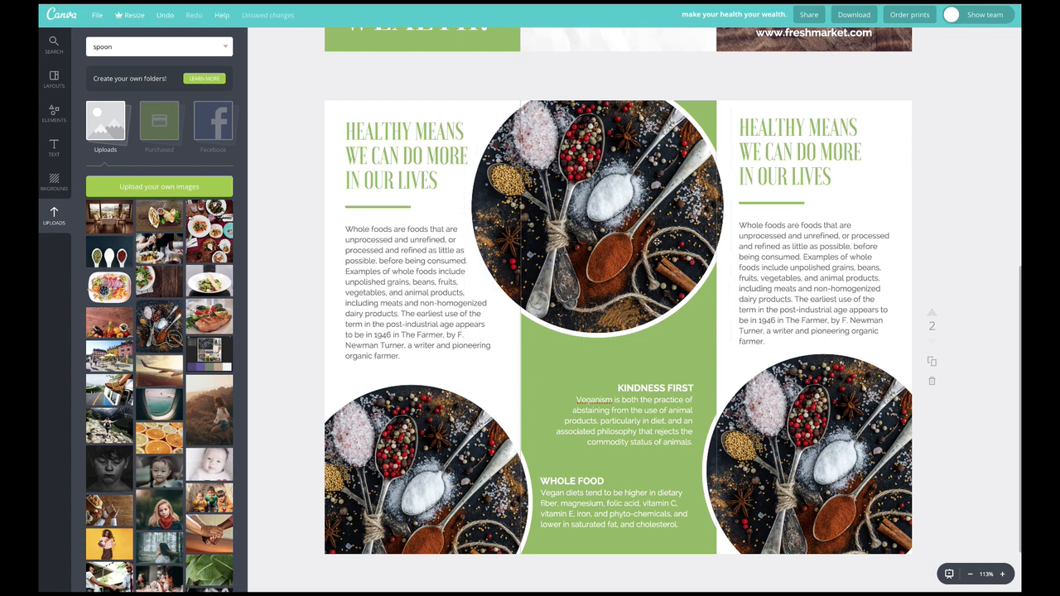
drag(646, 217, 649, 218)
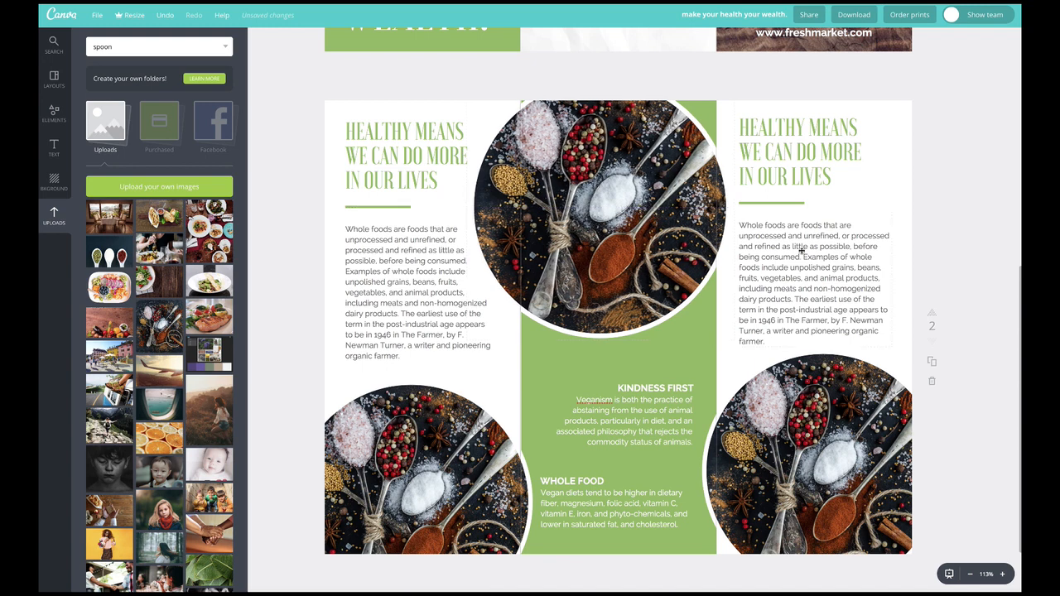
Move the "KINDNESS FIRST" and "WHOLE FOOD" sections up and add a little space between each heading and its paragraph
mouse_move(650, 388)
mouse_down()
mouse_move(658, 360)
mouse_move(659, 376)
mouse_up()
mouse_move(595, 480)
mouse_down()
mouse_move(583, 458)
mouse_move(589, 470)
mouse_up()
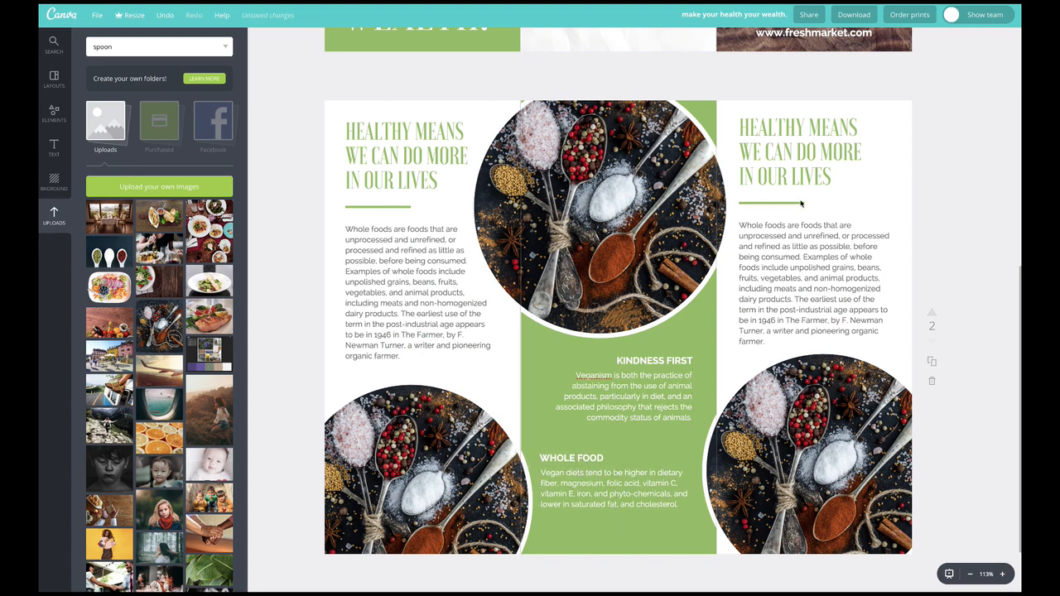
scroll(808, 377, up, 4)
click(814, 369)
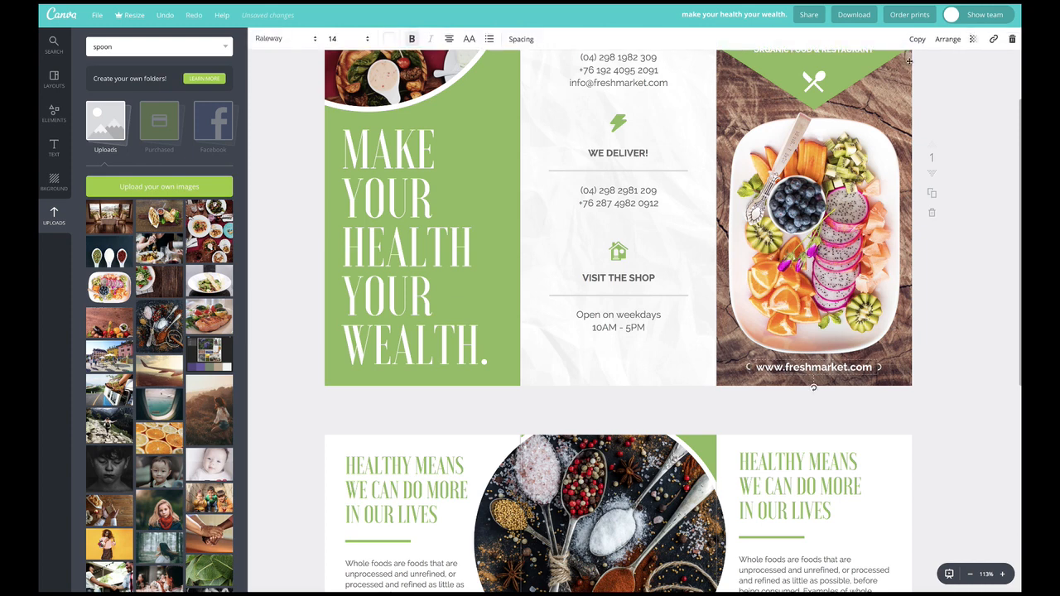
key(ctrl+d)
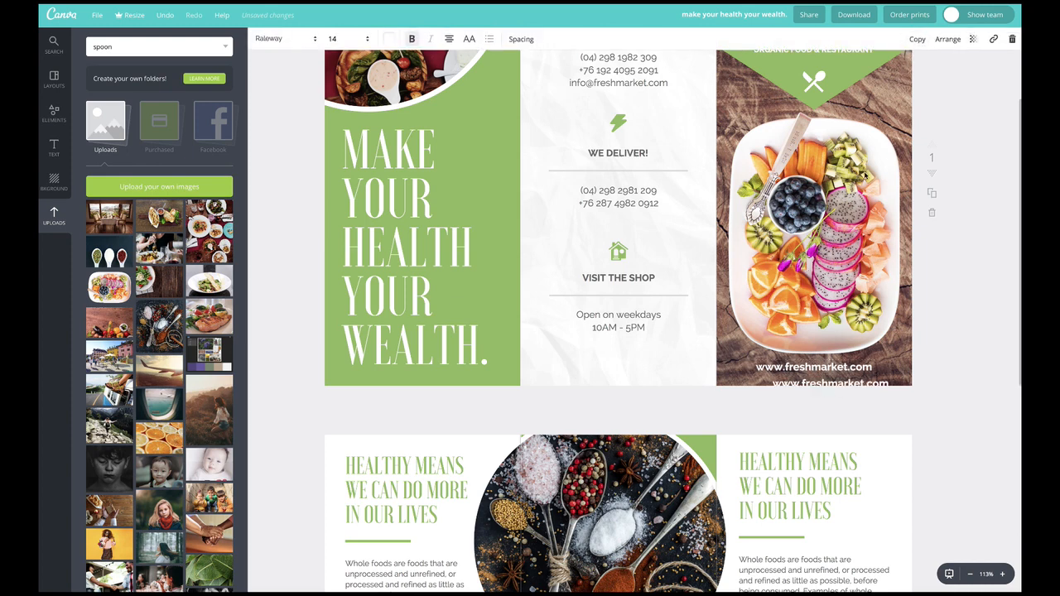
drag(797, 383, 619, 566)
drag(582, 520, 526, 480)
scroll(617, 502, down, 1)
scroll(617, 501, down, 5)
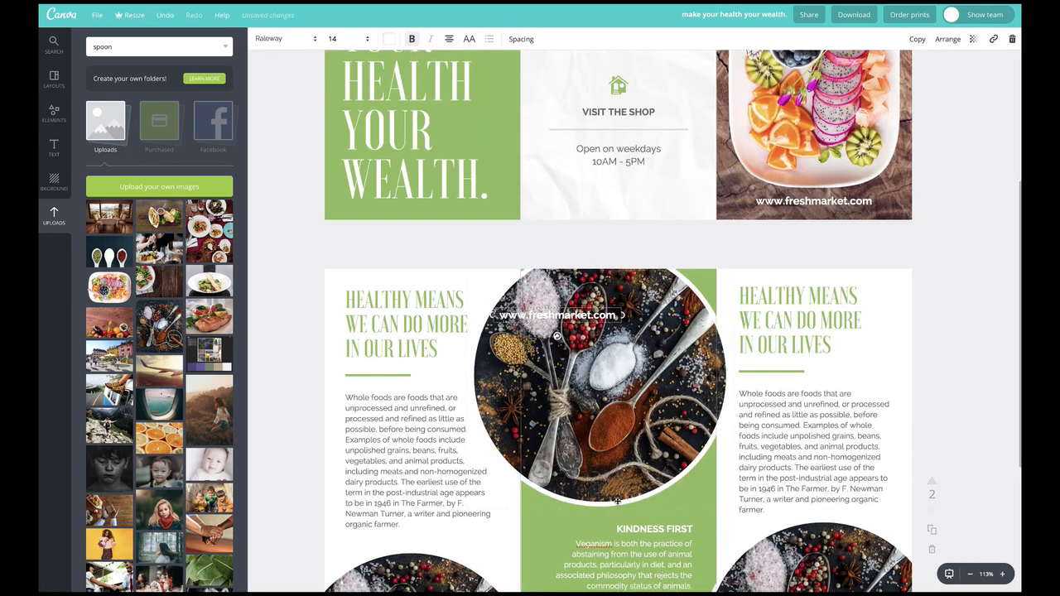
drag(596, 70, 649, 458)
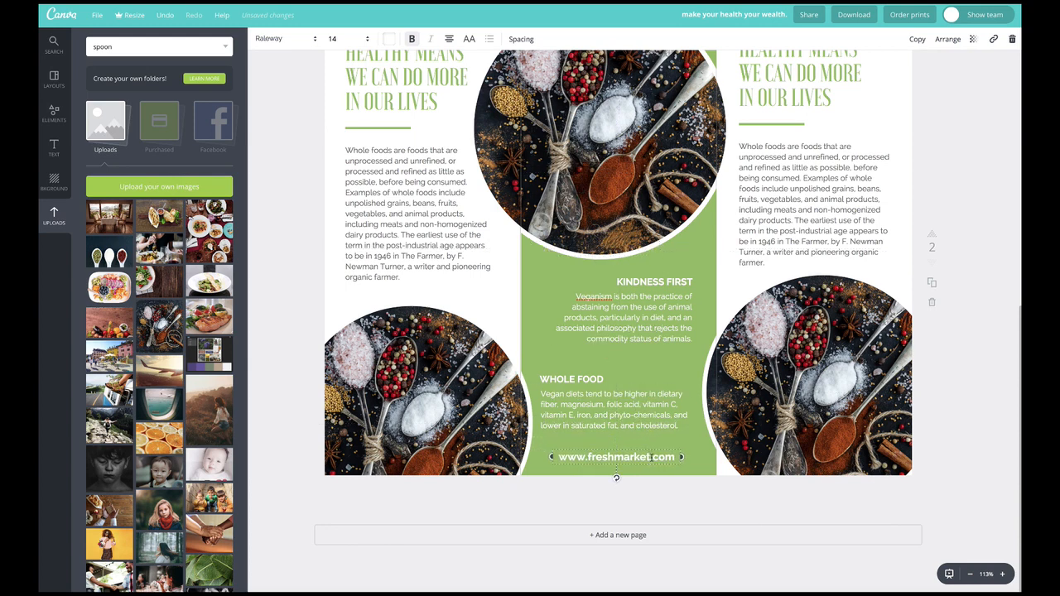
click(675, 505)
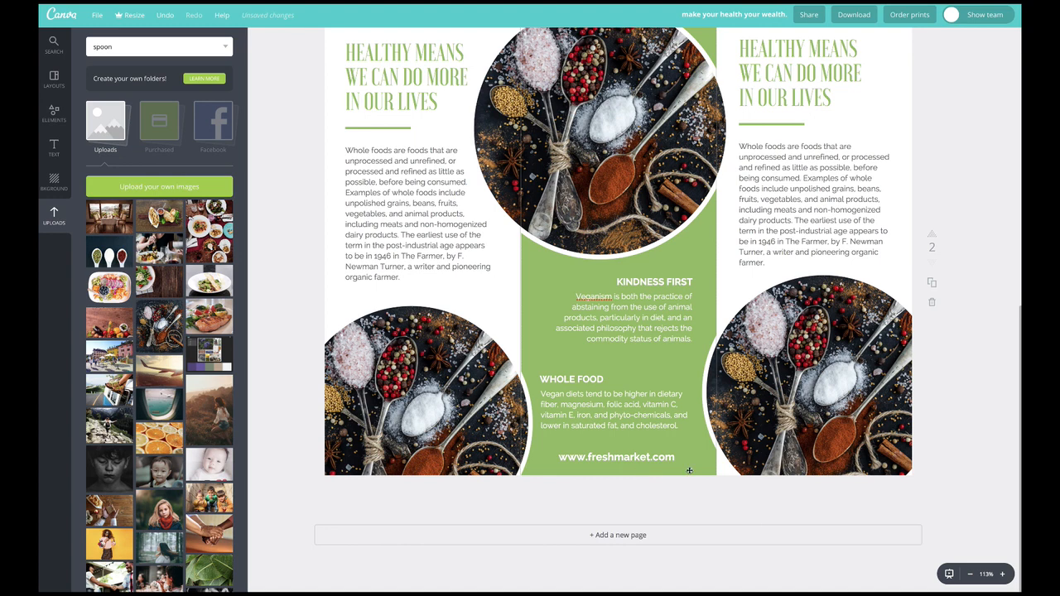
Nudge the middle panel's circular photo slightly down and close its crop without altering the framing
scroll(689, 378, up, 1)
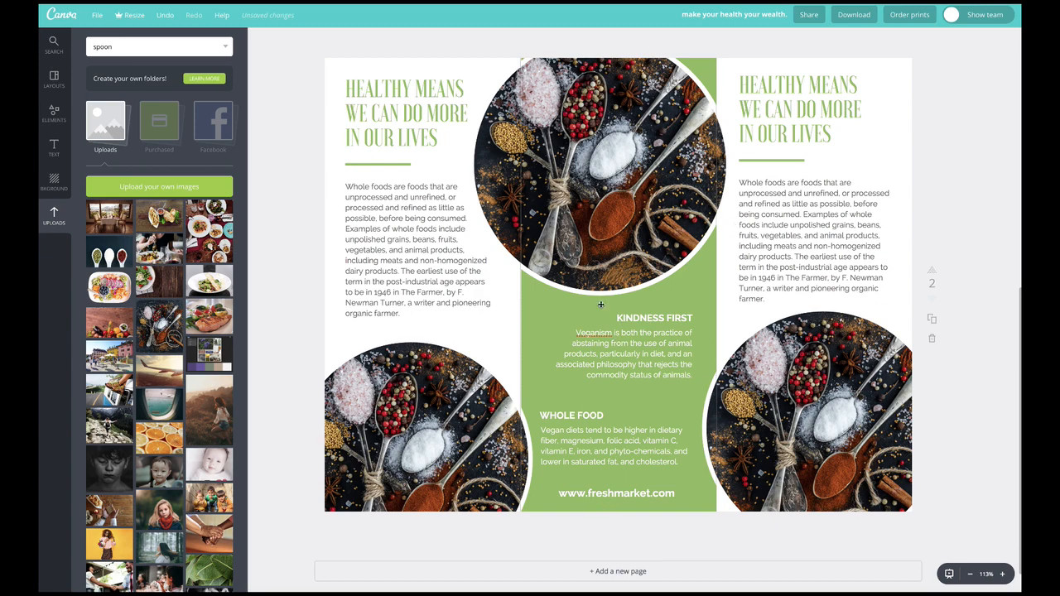
drag(598, 247, 598, 248)
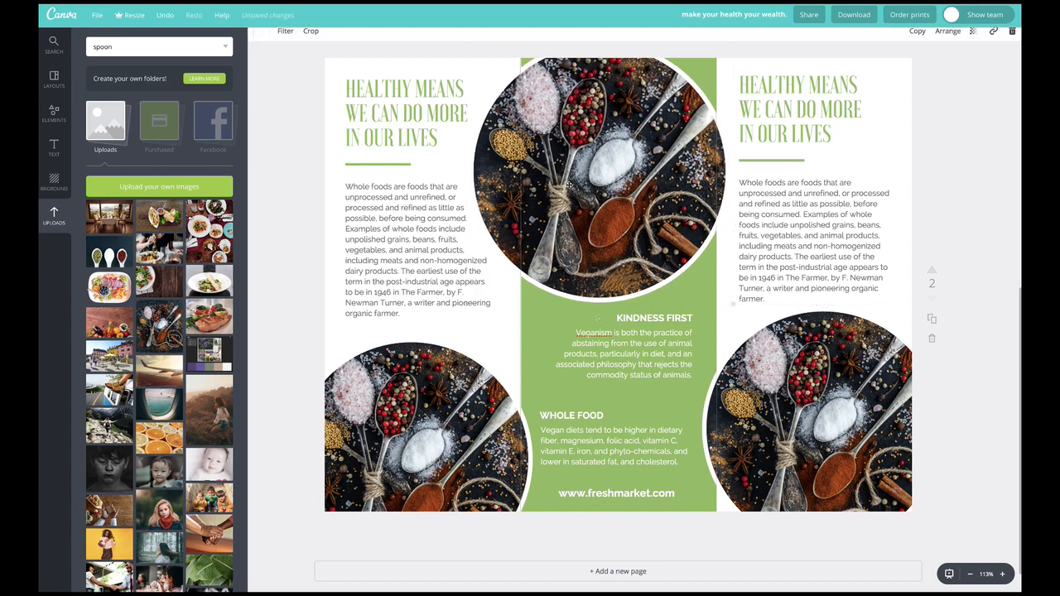
scroll(580, 234, up, 1)
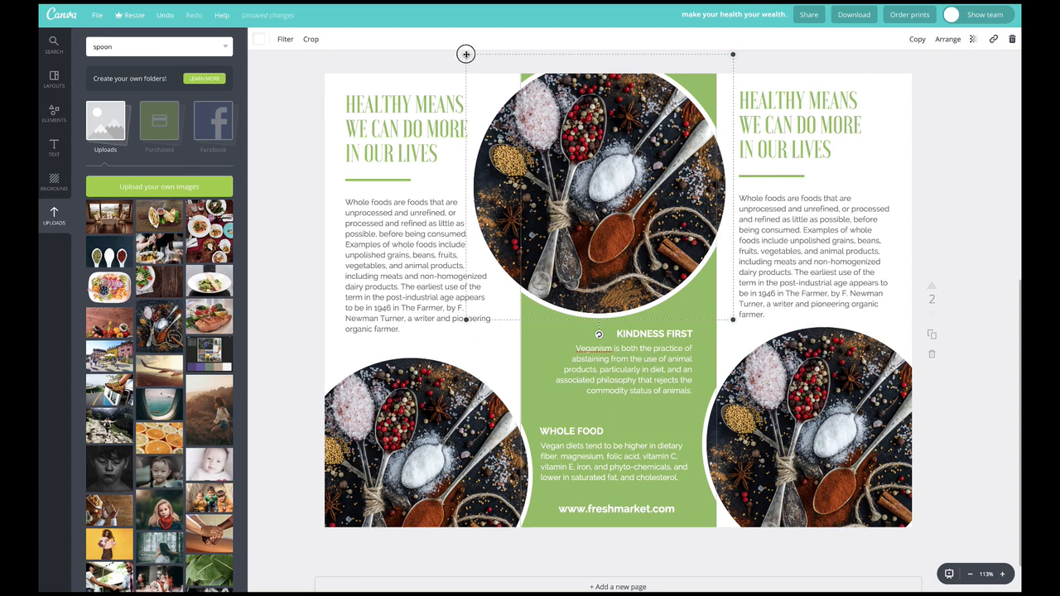
drag(466, 55, 465, 54)
click(311, 39)
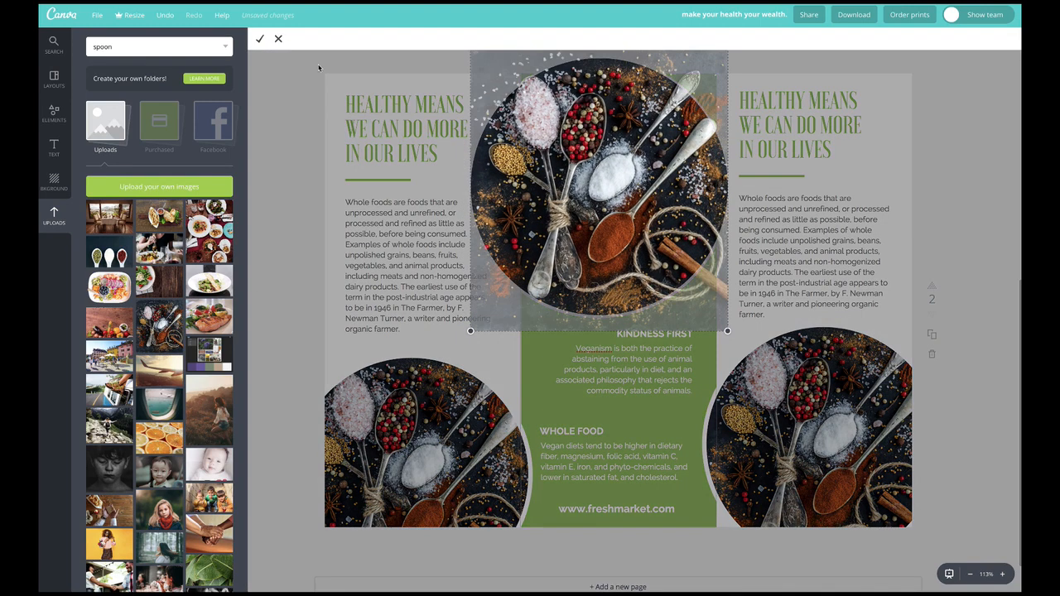
click(259, 39)
click(250, 248)
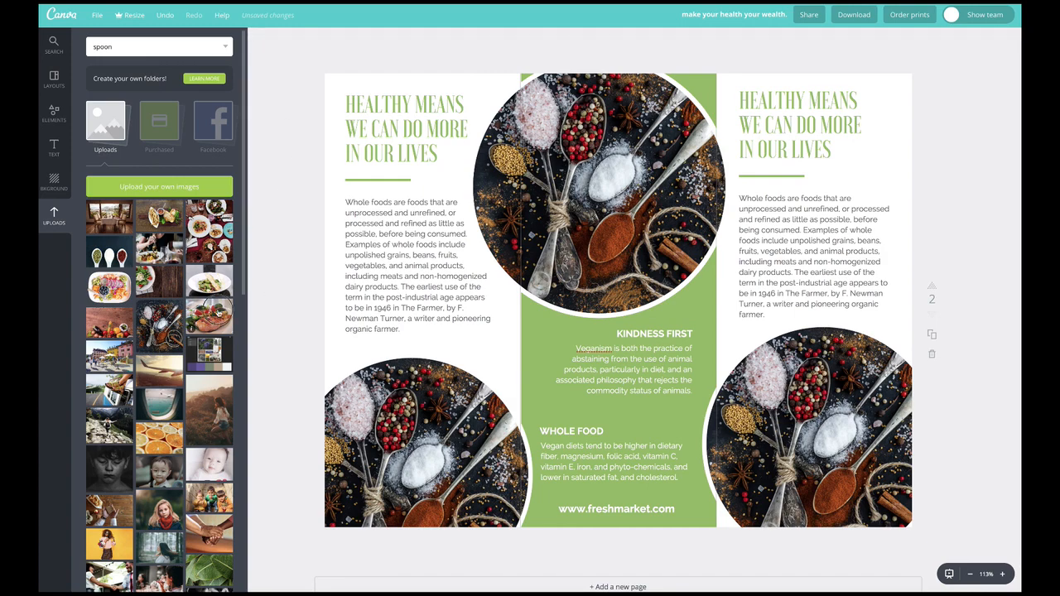
Try the grilled salmon photo and the salad-on-dark-wood photo in the middle circle, shifting the second one's crop toward the plate
drag(210, 315, 553, 212)
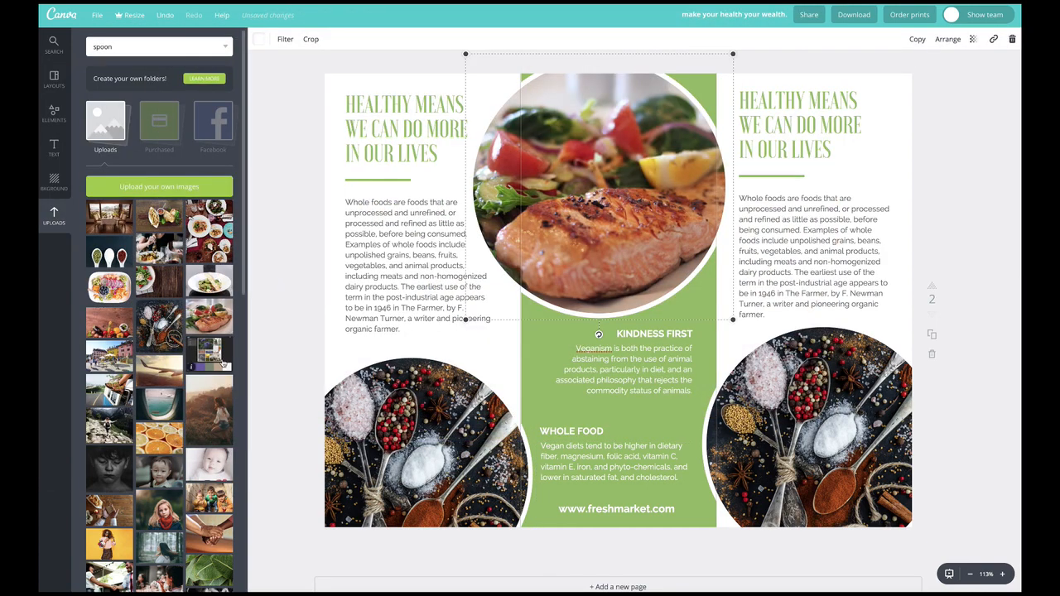
drag(162, 284, 561, 184)
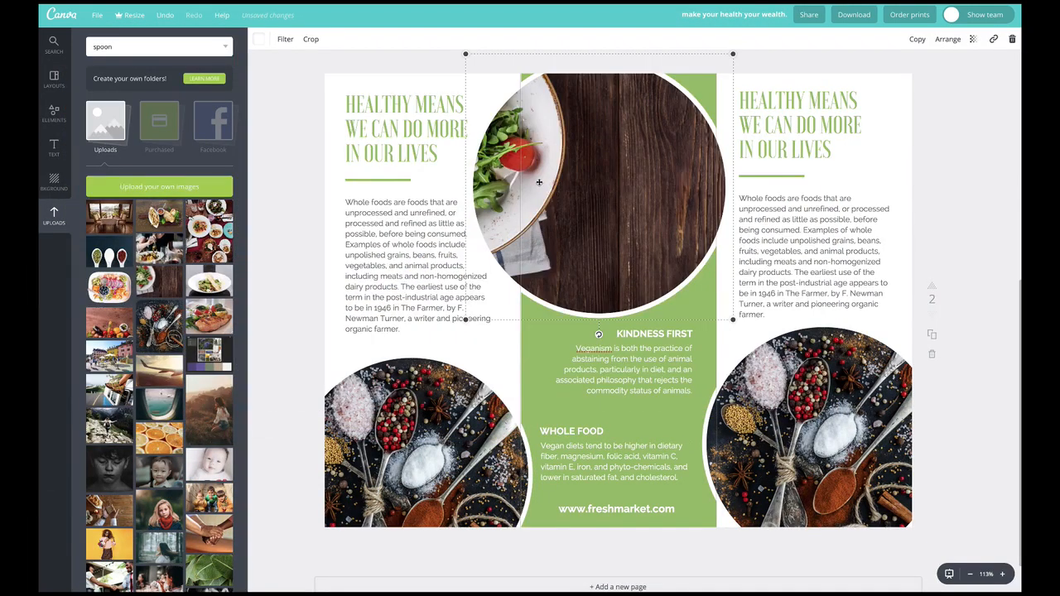
double_click(563, 184)
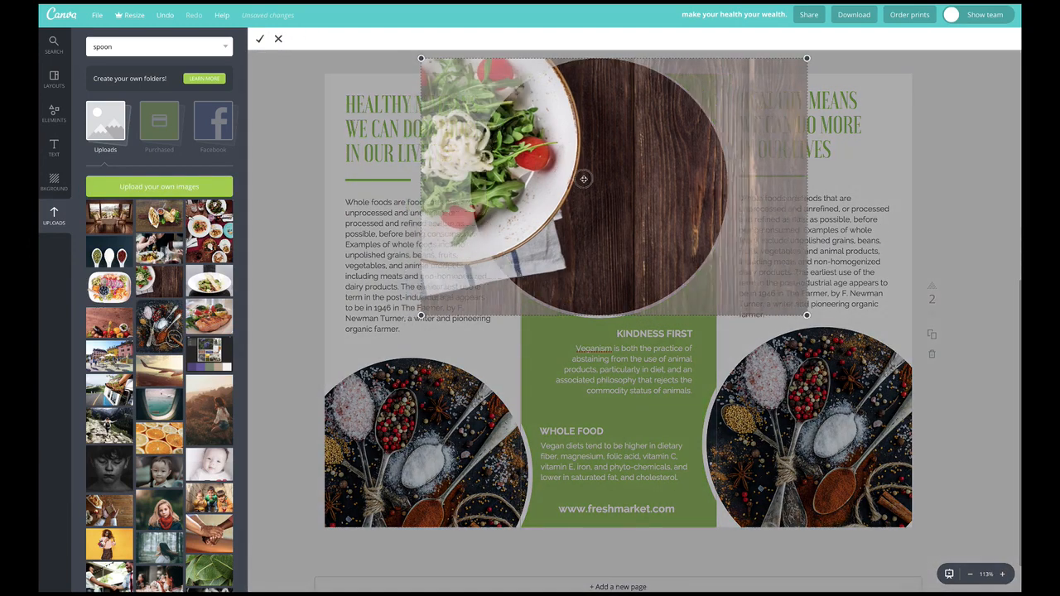
click(259, 39)
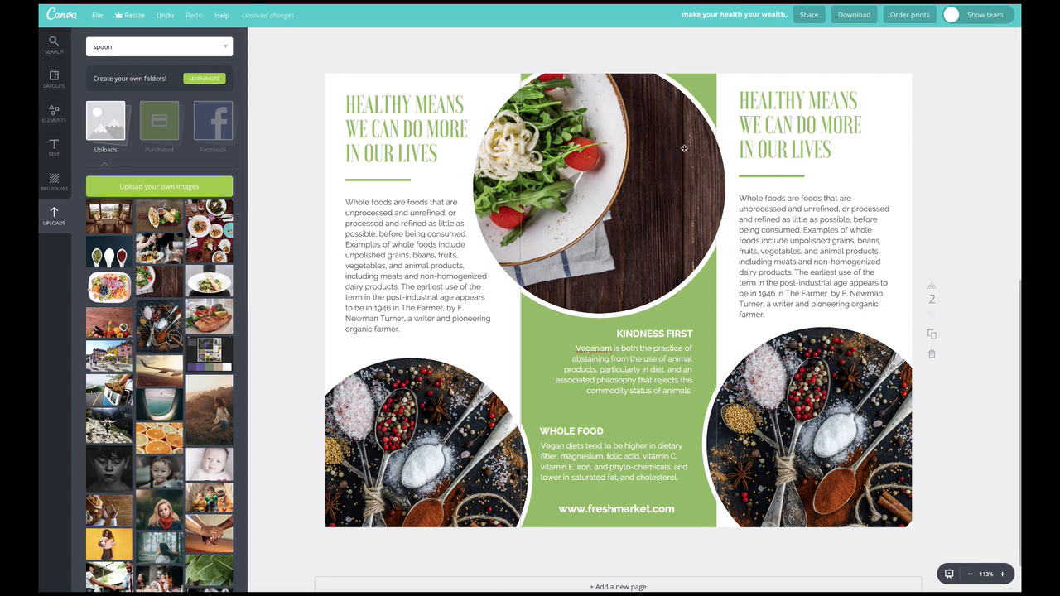
Fill the middle circle with the white-bowl salad photo and the right circle with the fries-and-sandwich photo, reframing the latter to show more sandwich
drag(203, 284, 583, 209)
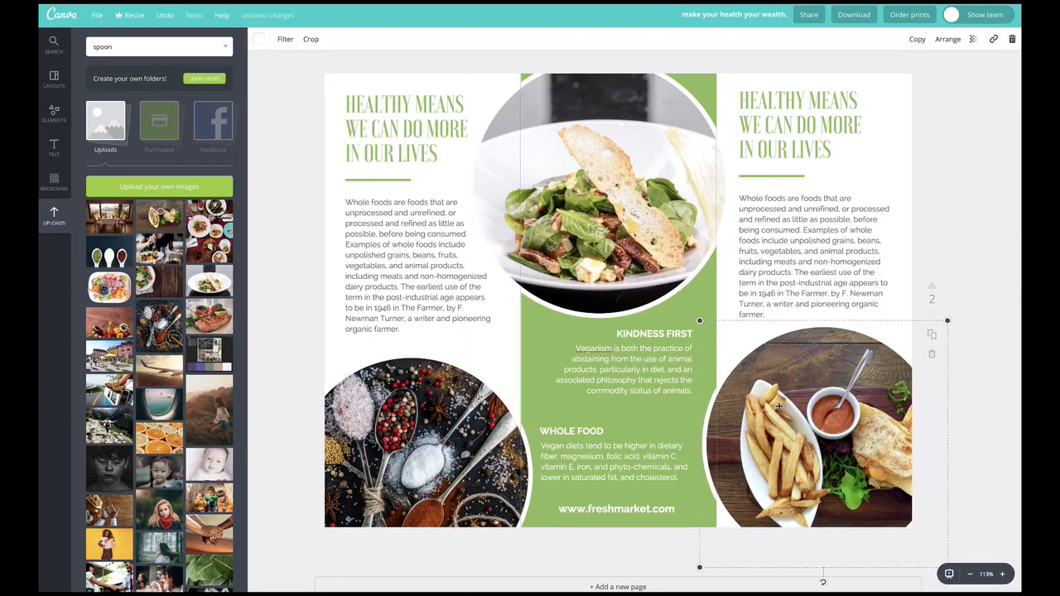
double_click(787, 404)
drag(812, 426, 792, 406)
click(259, 39)
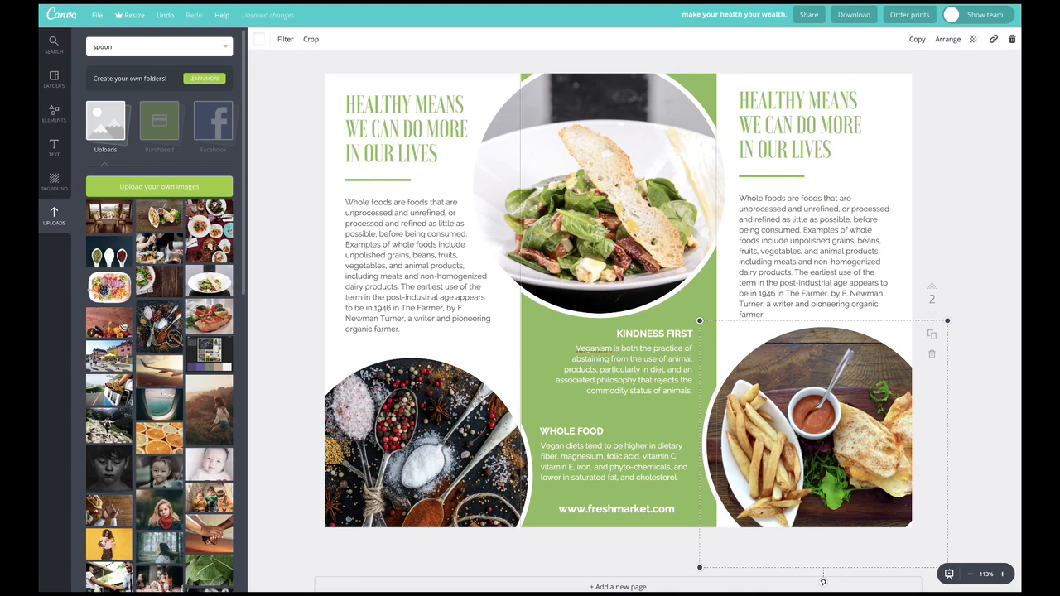
click(321, 303)
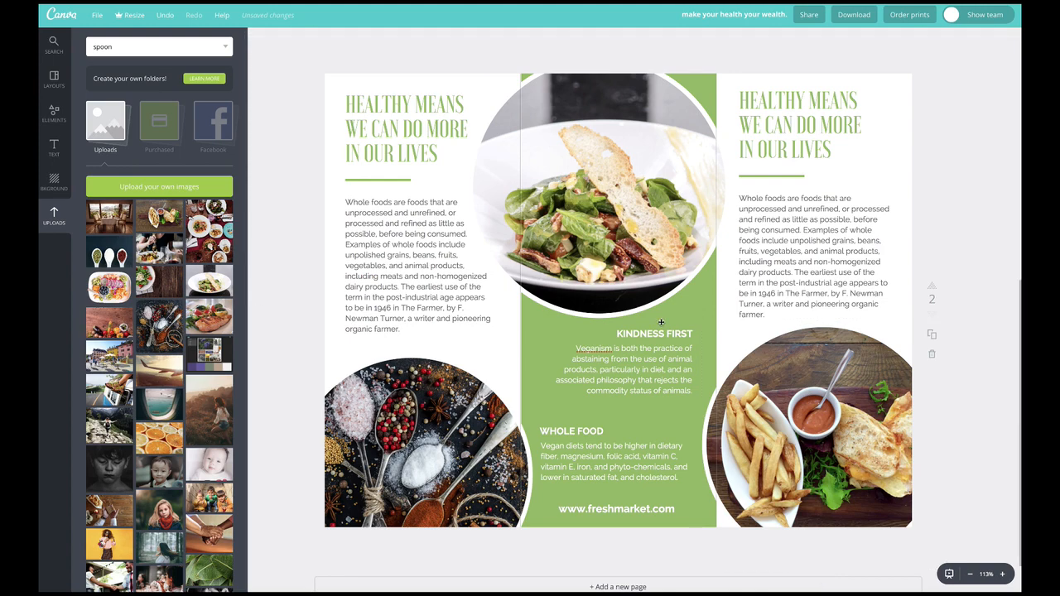
Enlarge the salad photo inside the middle circle's crop and recentre it so the salad fills the frame
double_click(624, 224)
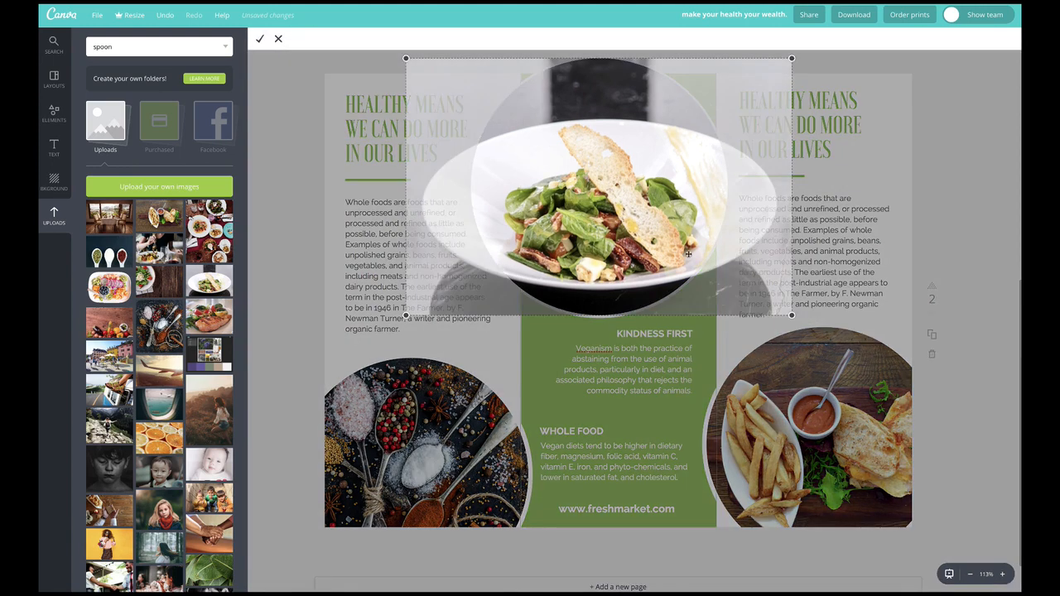
drag(790, 315, 879, 374)
drag(646, 233, 608, 181)
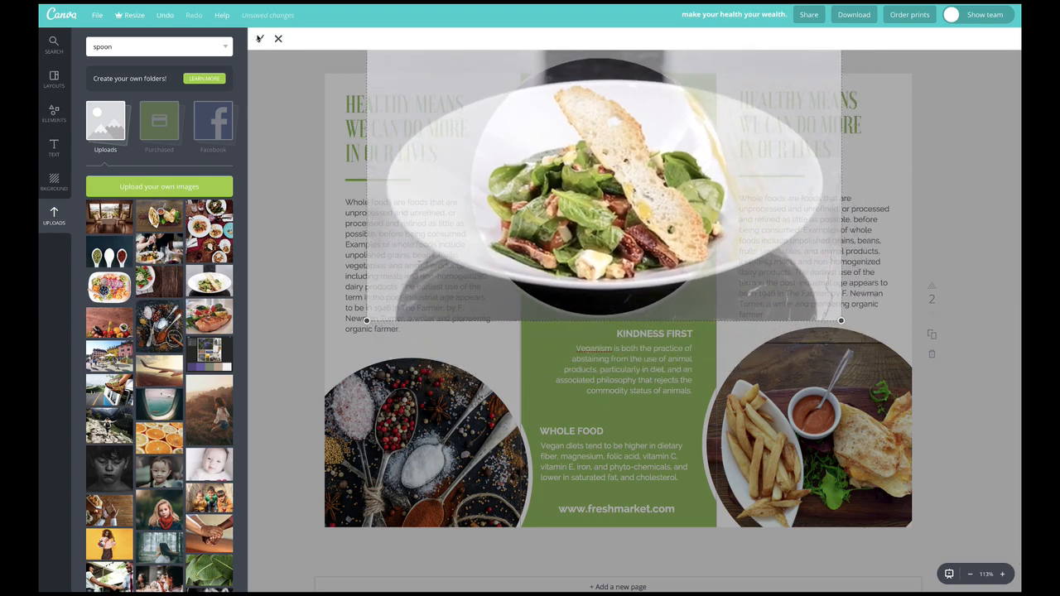
click(259, 41)
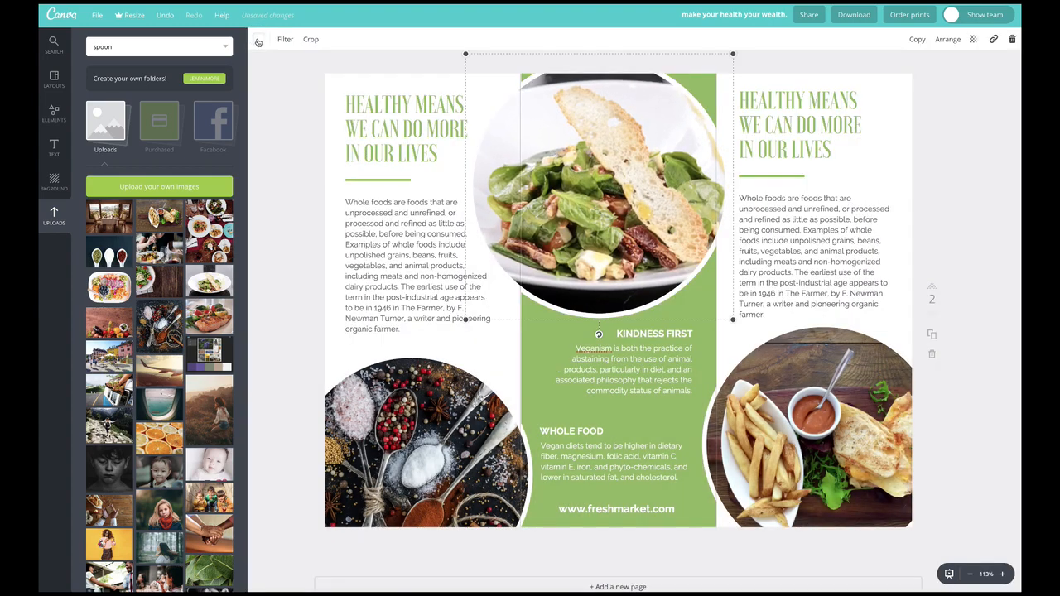
click(300, 315)
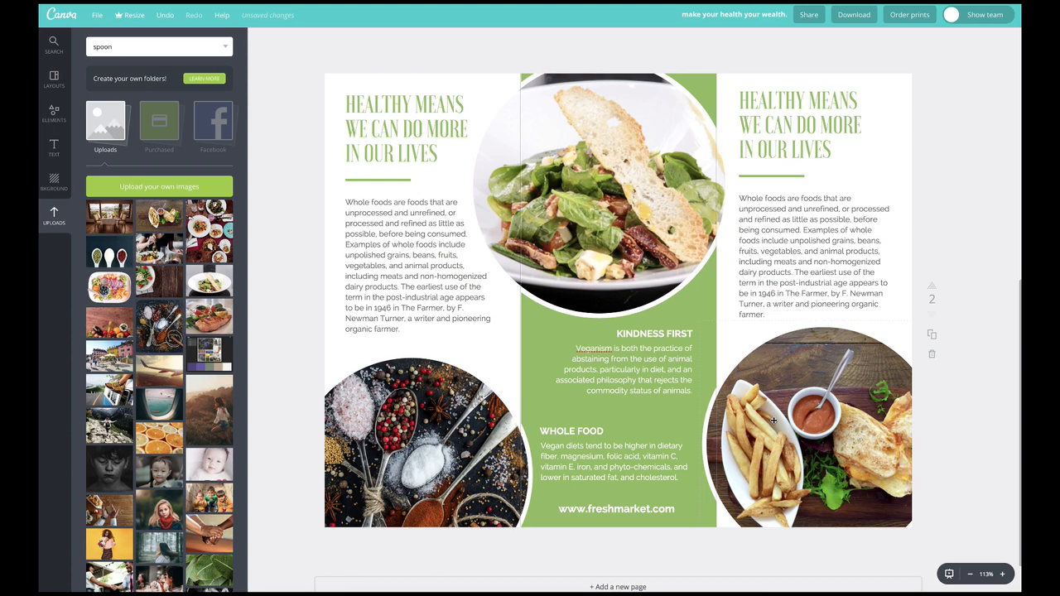
Copy the first page's white crossed-cutlery icon and move the copy onto the second page's green middle panel
scroll(773, 420, up, 5)
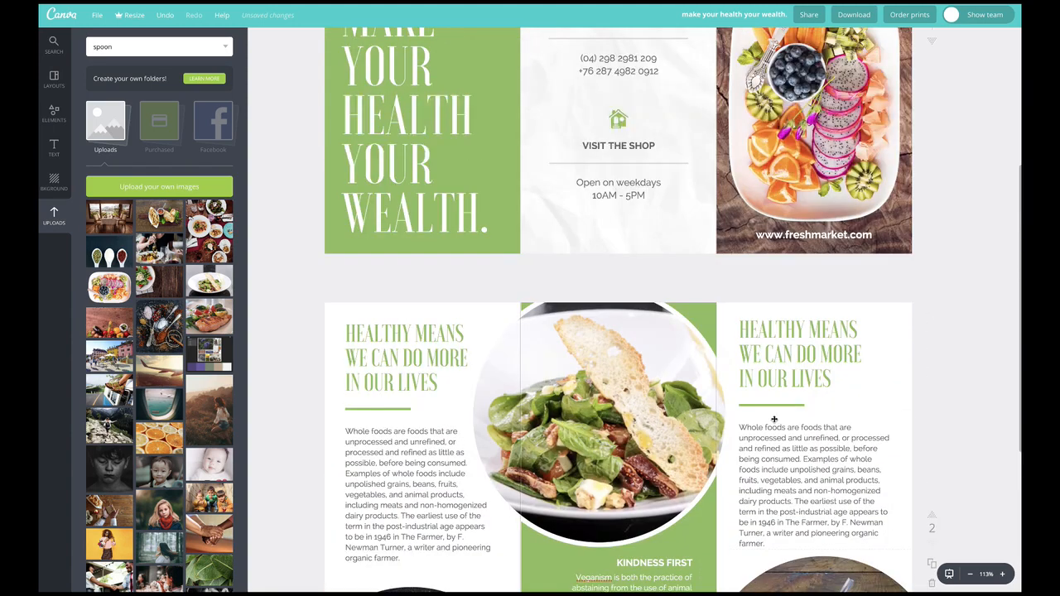
scroll(773, 419, up, 5)
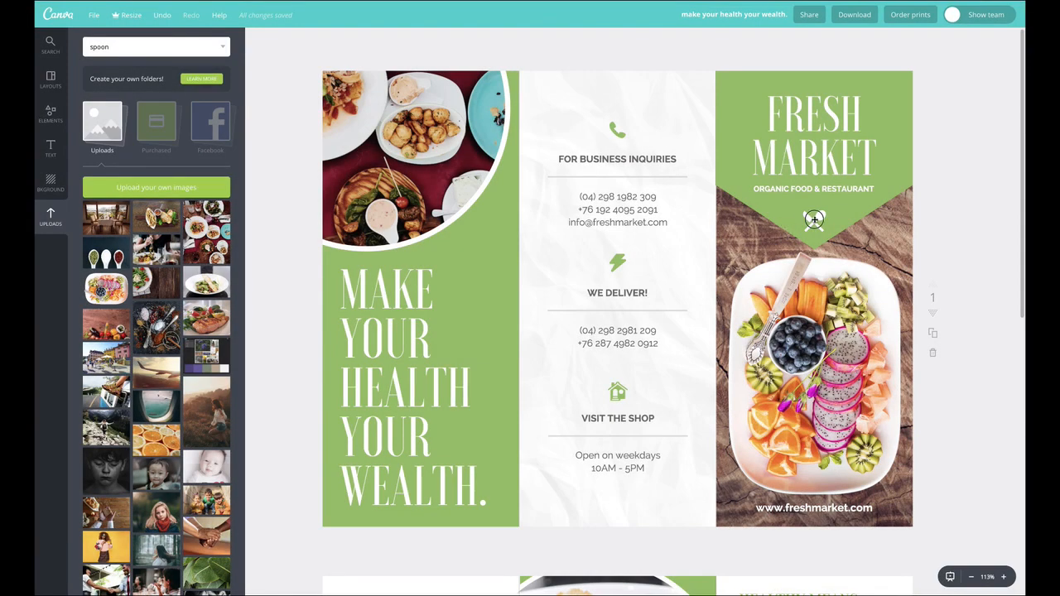
click(813, 216)
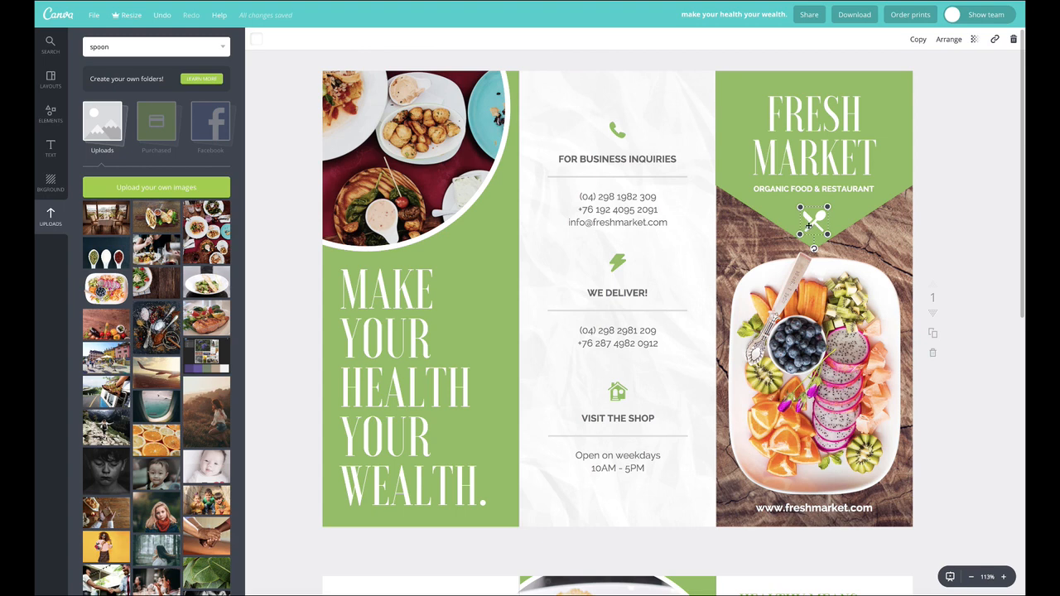
click(918, 38)
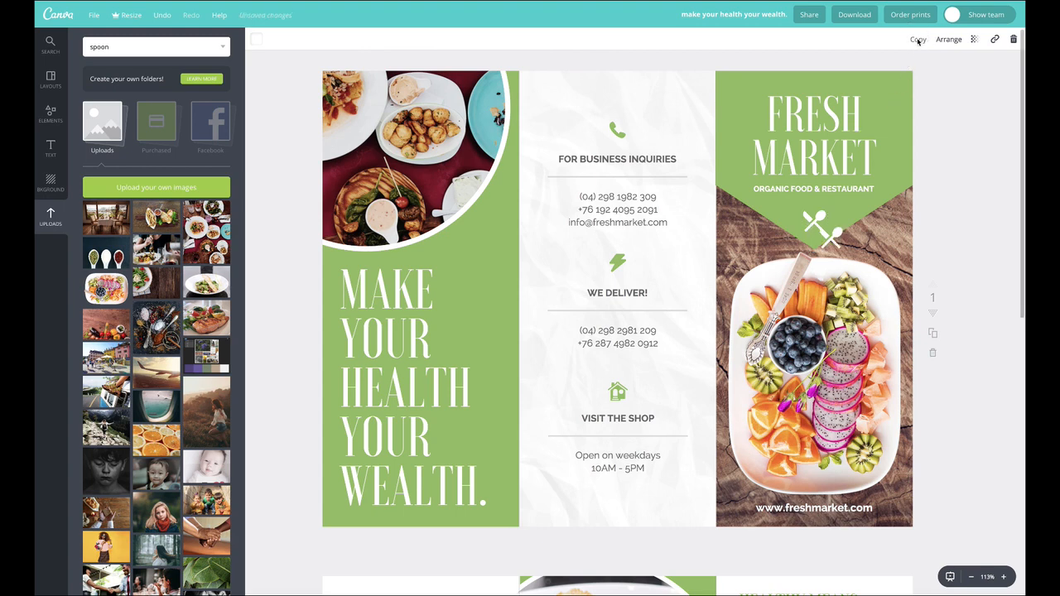
mouse_move(847, 235)
mouse_down()
mouse_move(839, 217)
mouse_move(854, 189)
mouse_move(820, 124)
mouse_move(626, 147)
mouse_move(495, 261)
mouse_move(484, 285)
mouse_move(503, 353)
mouse_up()
scroll(516, 387, down, 2)
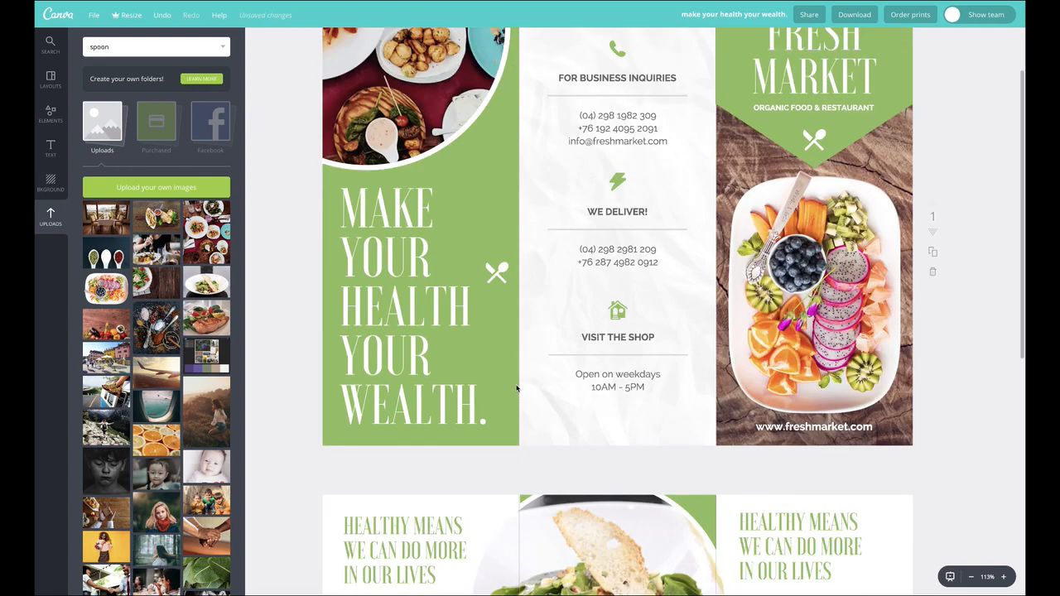
scroll(516, 387, down, 5)
mouse_move(495, 53)
mouse_down()
mouse_move(580, 486)
mouse_move(555, 536)
mouse_move(566, 559)
mouse_up()
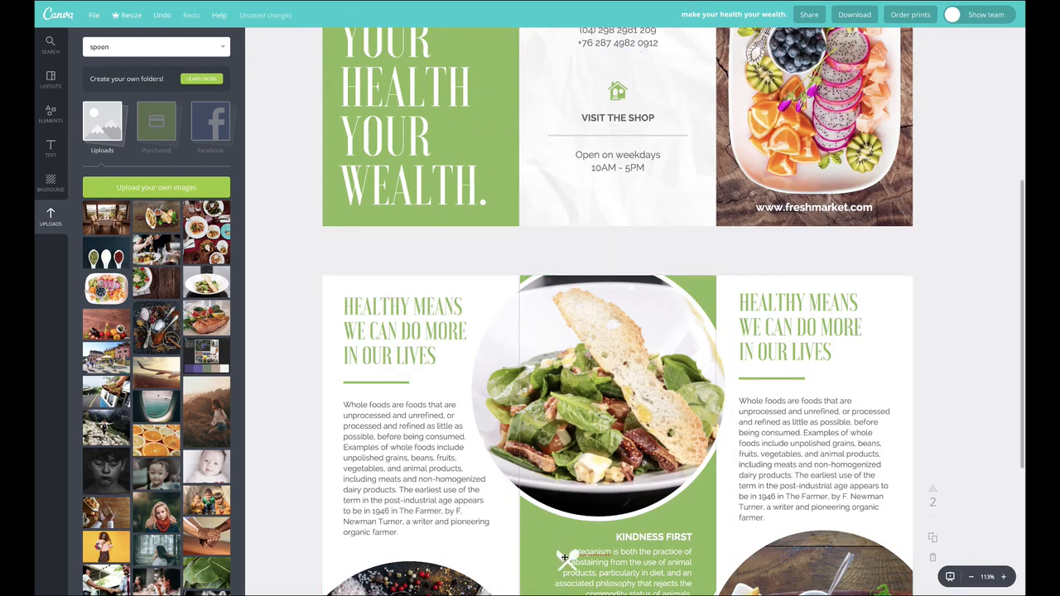
Enlarge the copied cutlery icon to about the middle panel's width and centre it behind the text area
scroll(564, 551, down, 6)
drag(566, 306, 741, 480)
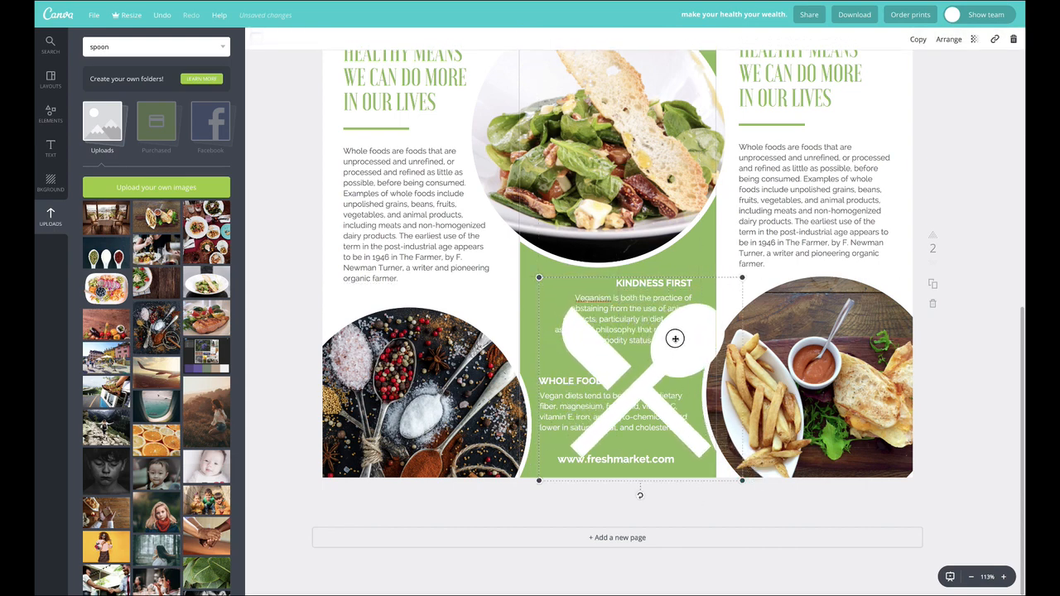
drag(674, 338, 653, 320)
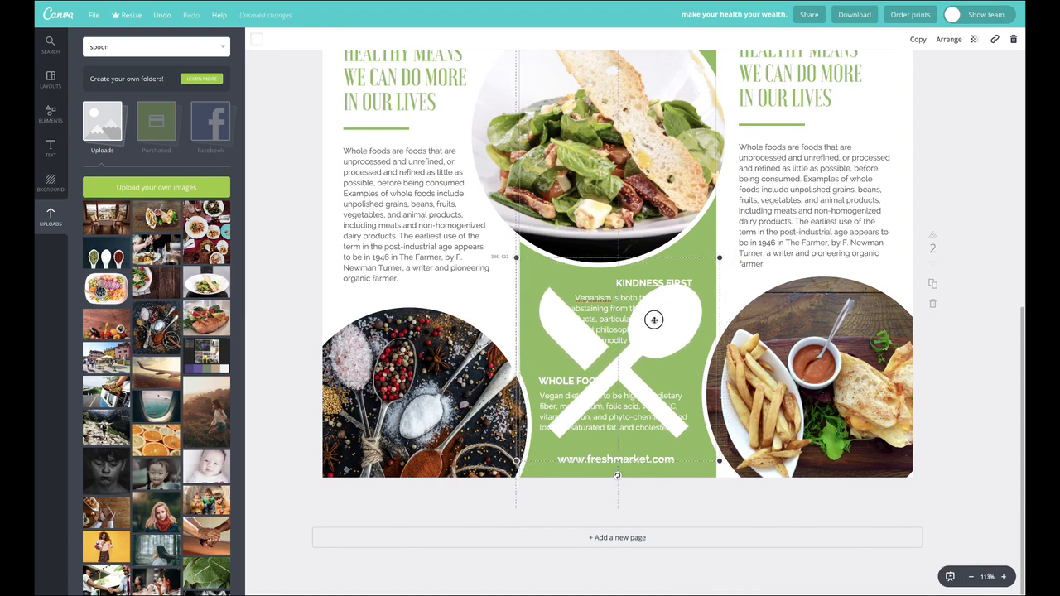
Send the large cutlery icon backward and set its transparency to 10
click(948, 39)
click(934, 86)
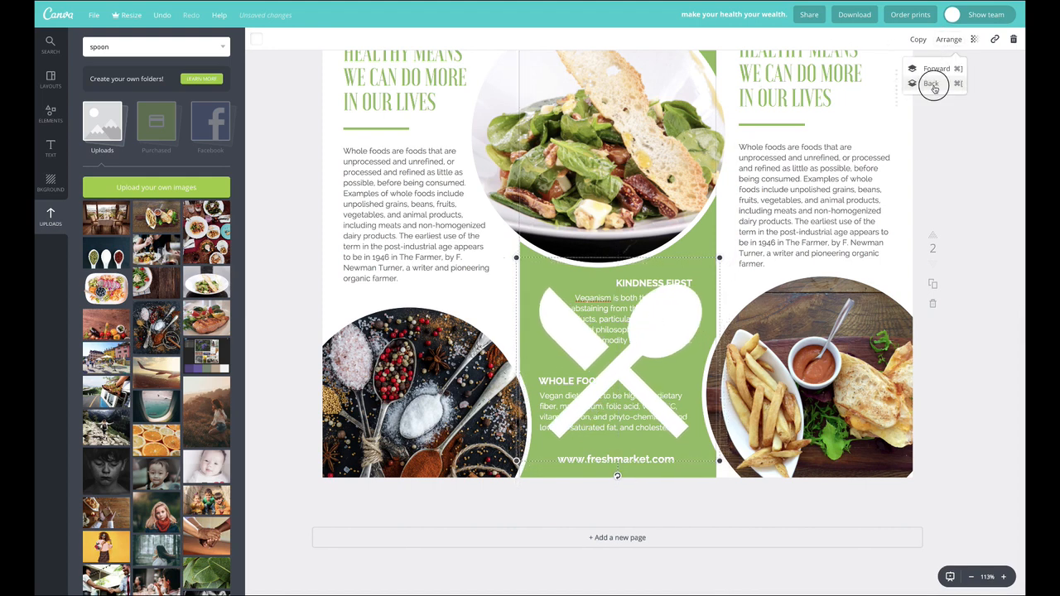
click(934, 87)
click(974, 39)
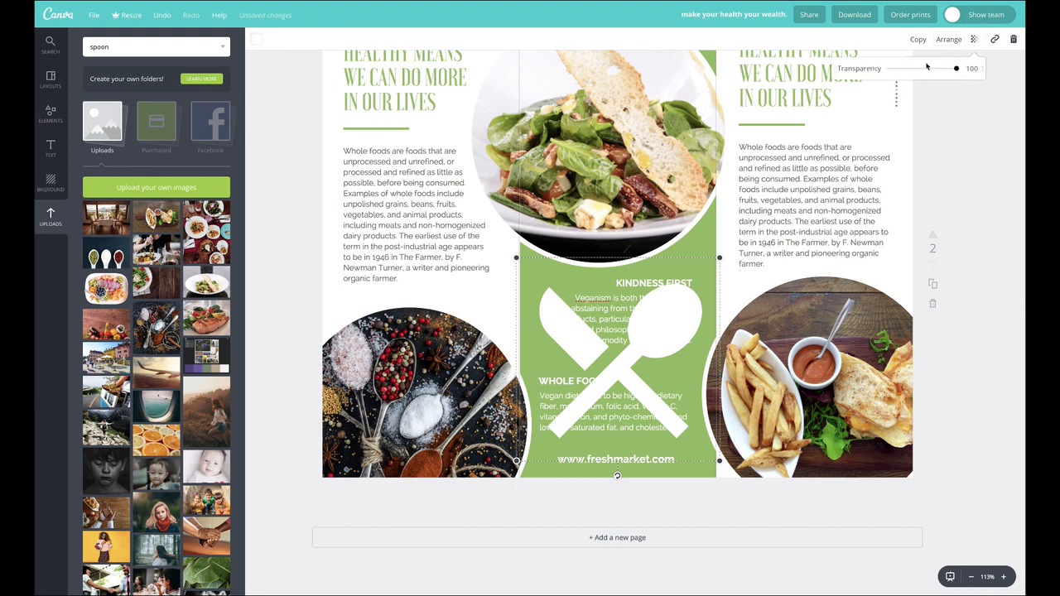
drag(957, 70, 896, 72)
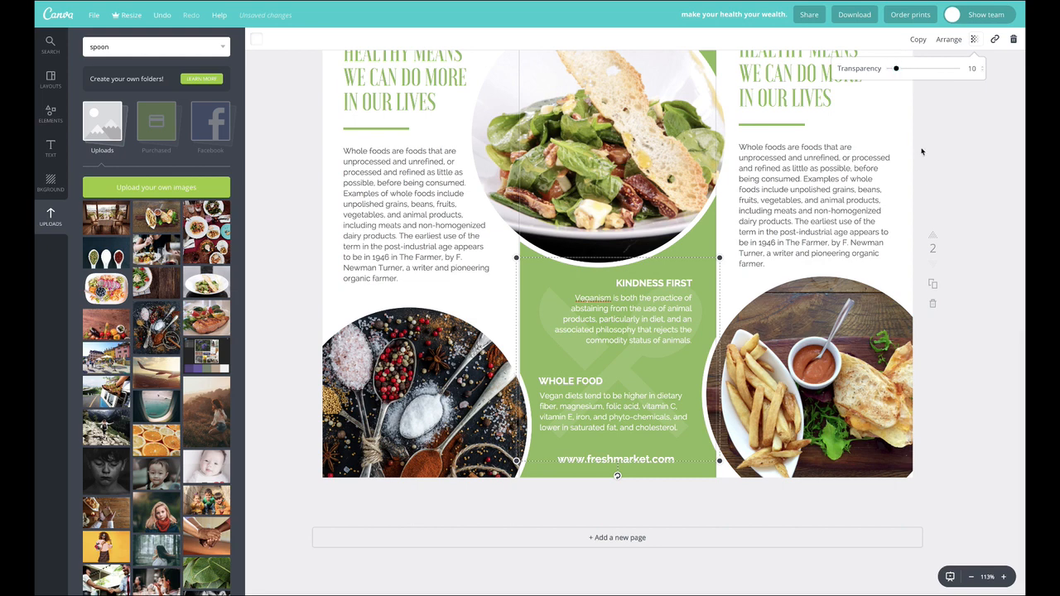
click(970, 161)
Send the large faint cutlery icon on the second page's green middle panel to the very back
click(448, 280)
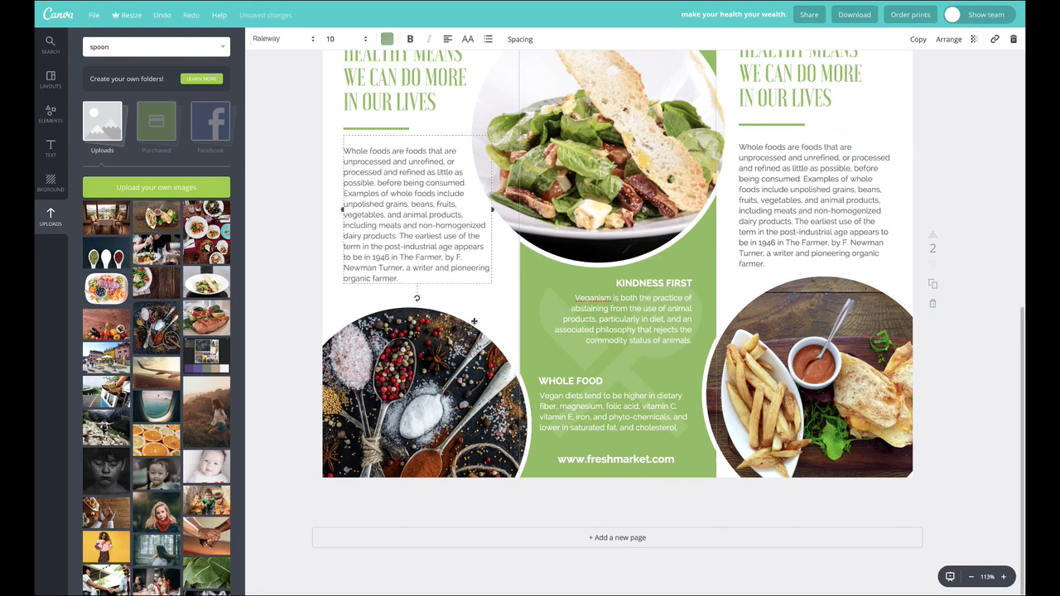
click(591, 298)
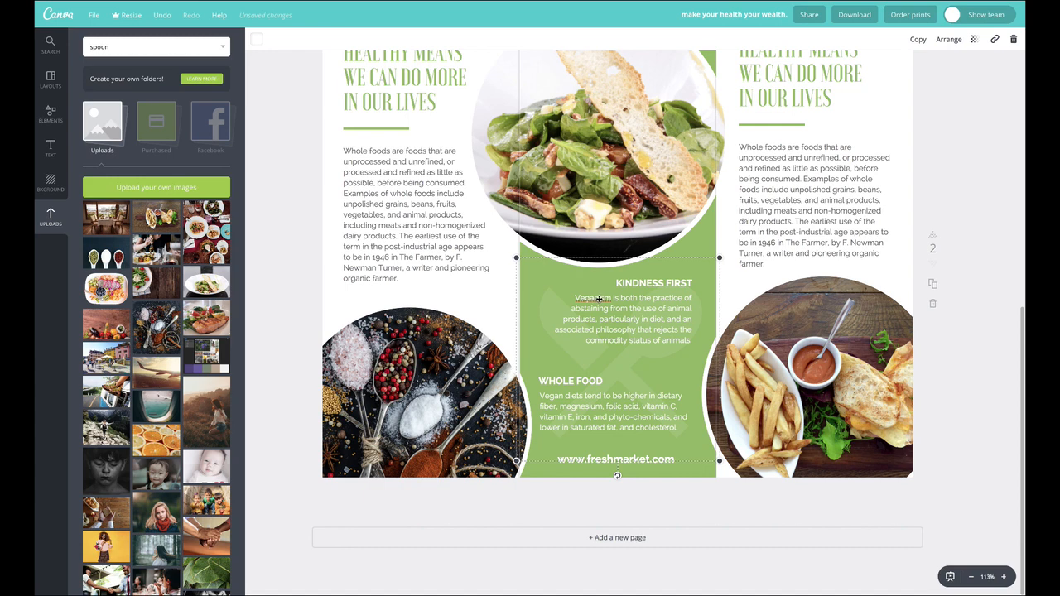
click(555, 314)
click(949, 39)
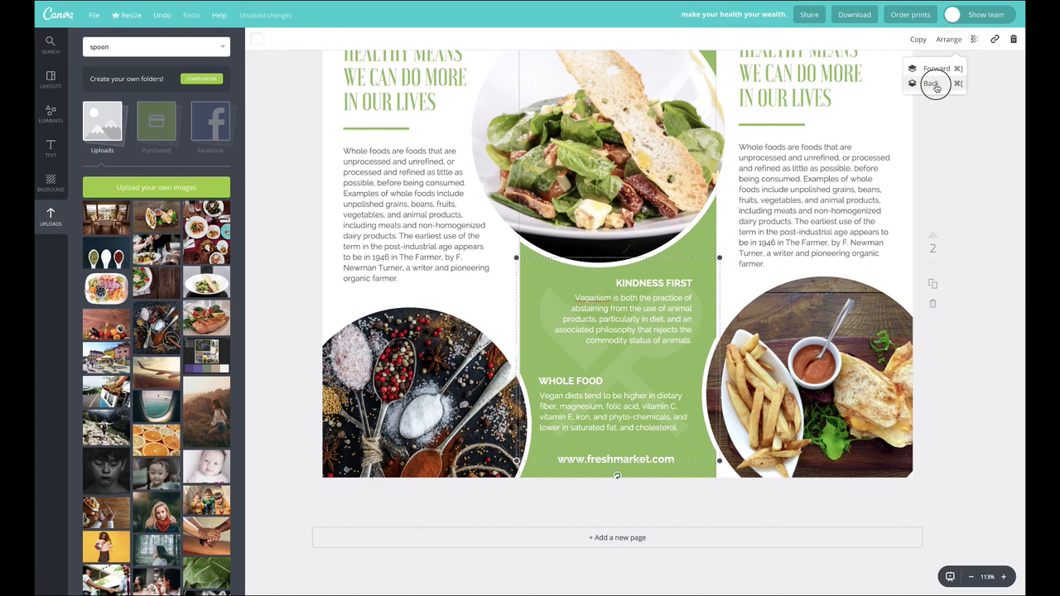
click(932, 83)
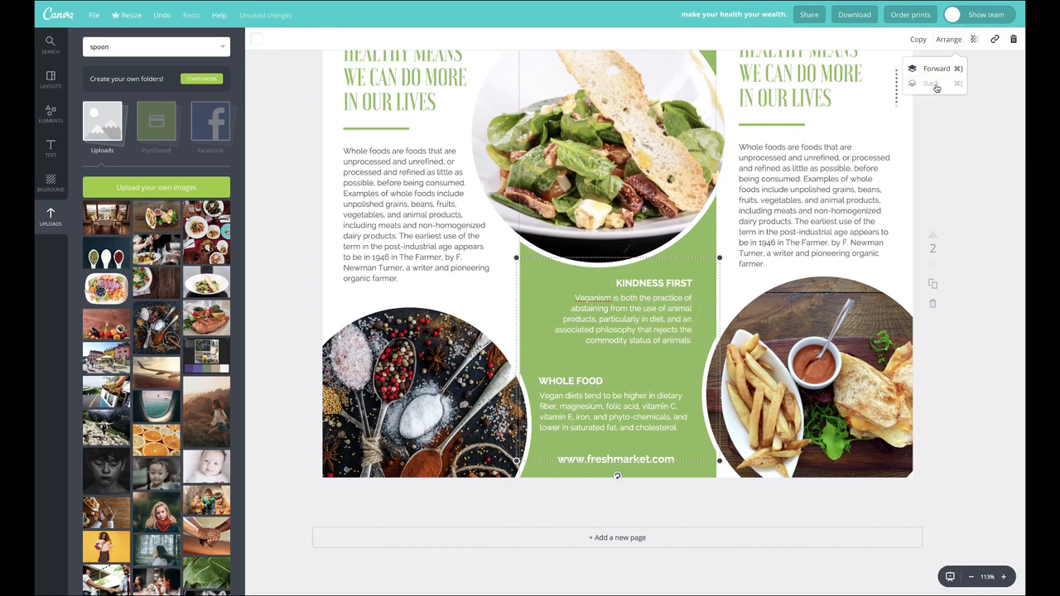
click(936, 69)
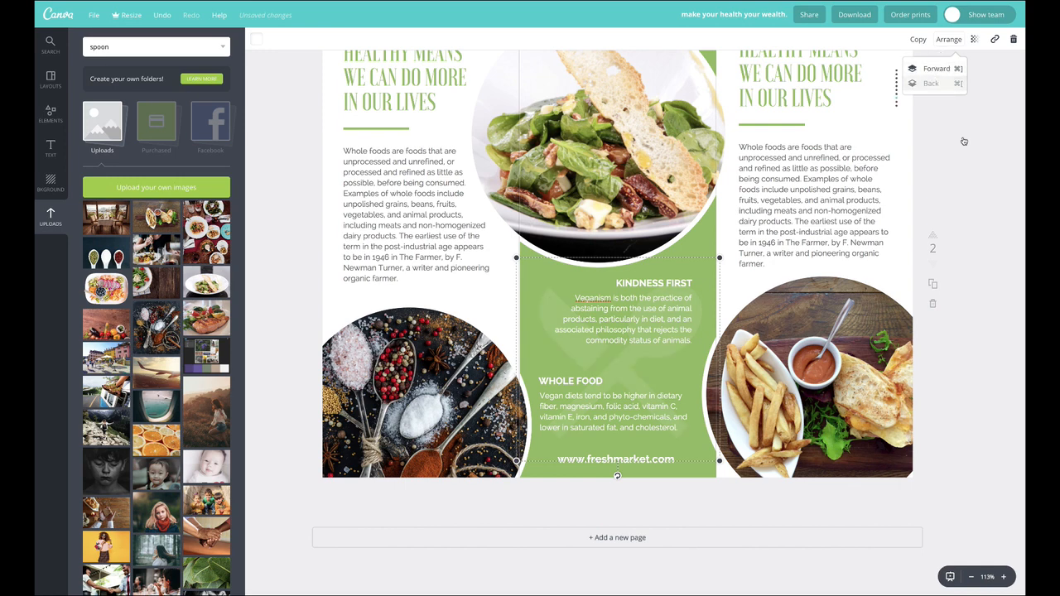
Check the spelling suggestions for the word "Veganism" in the KINDNESS FIRST paragraph
click(519, 336)
double_click(594, 299)
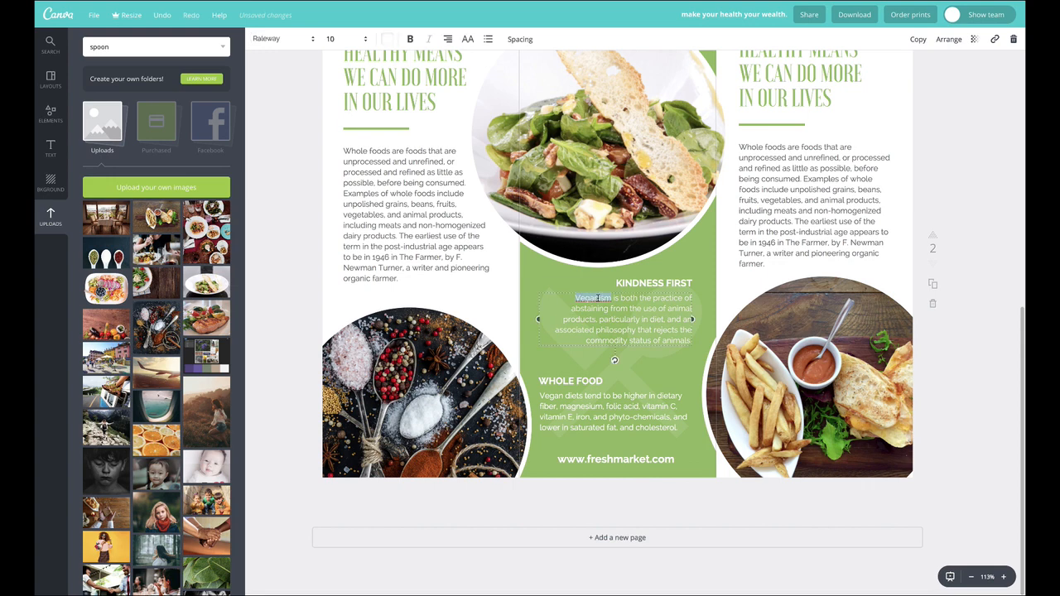
right_click(597, 300)
click(582, 303)
click(924, 322)
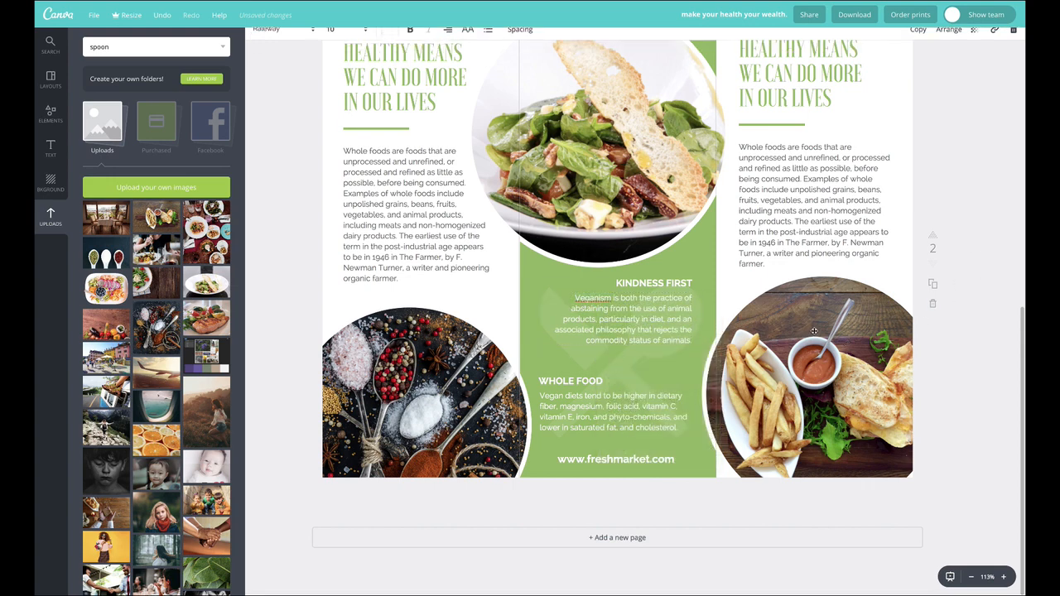
click(548, 289)
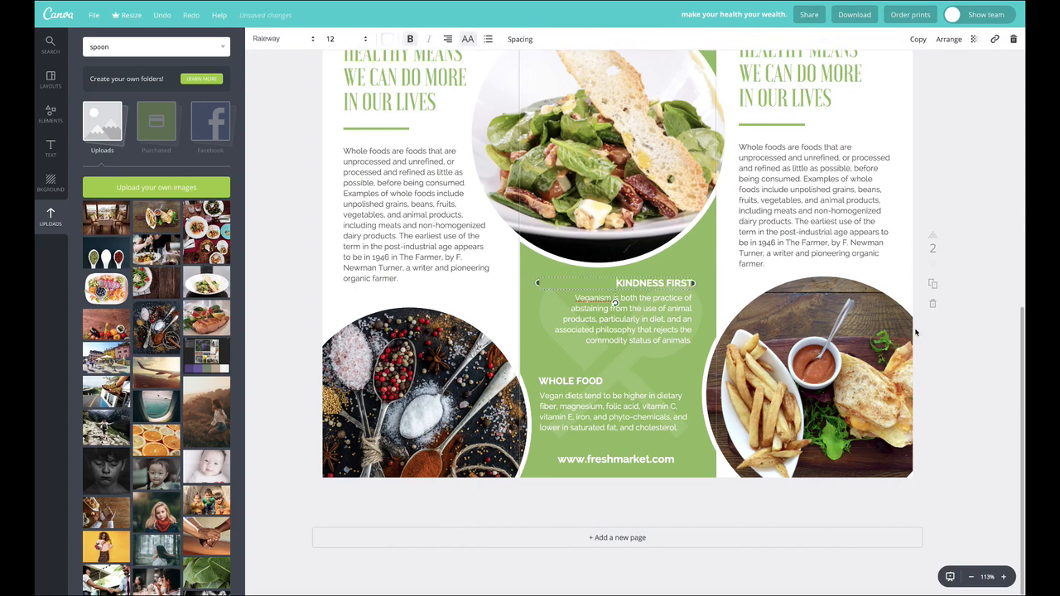
click(943, 340)
scroll(401, 95, up, 3)
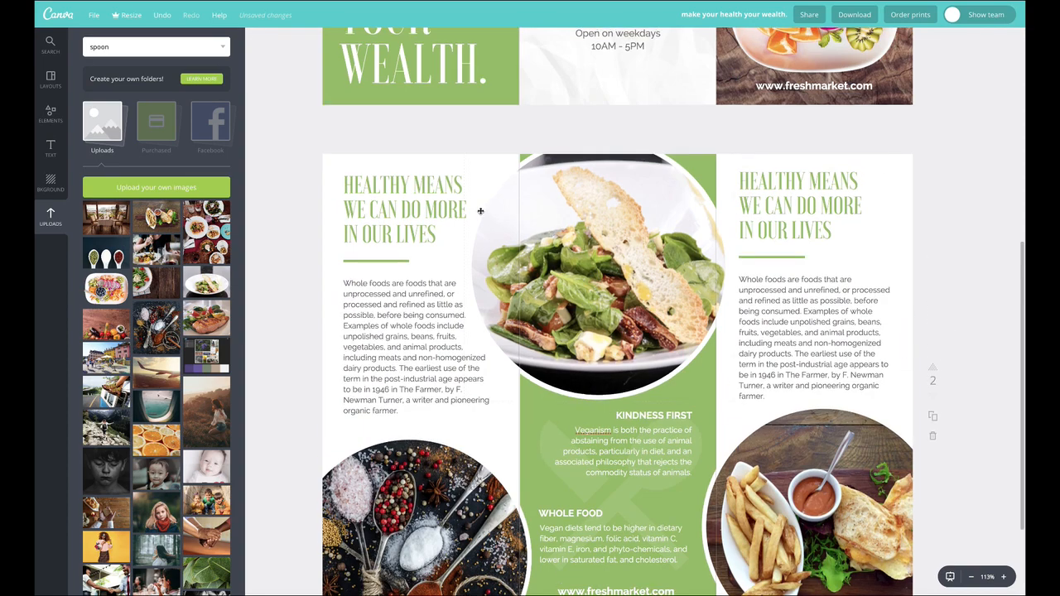
scroll(593, 508, down, 1)
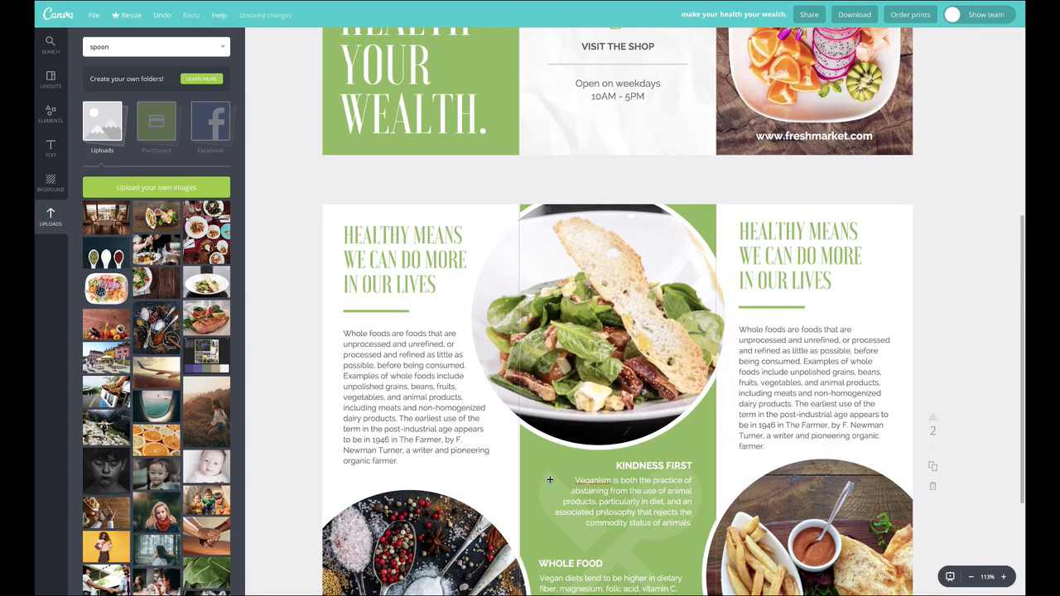
Copy the second page's faint cutlery icon and place the copy behind the first page's MAKE YOUR HEALTH YOUR WEALTH headline, centred on its green panel
click(549, 488)
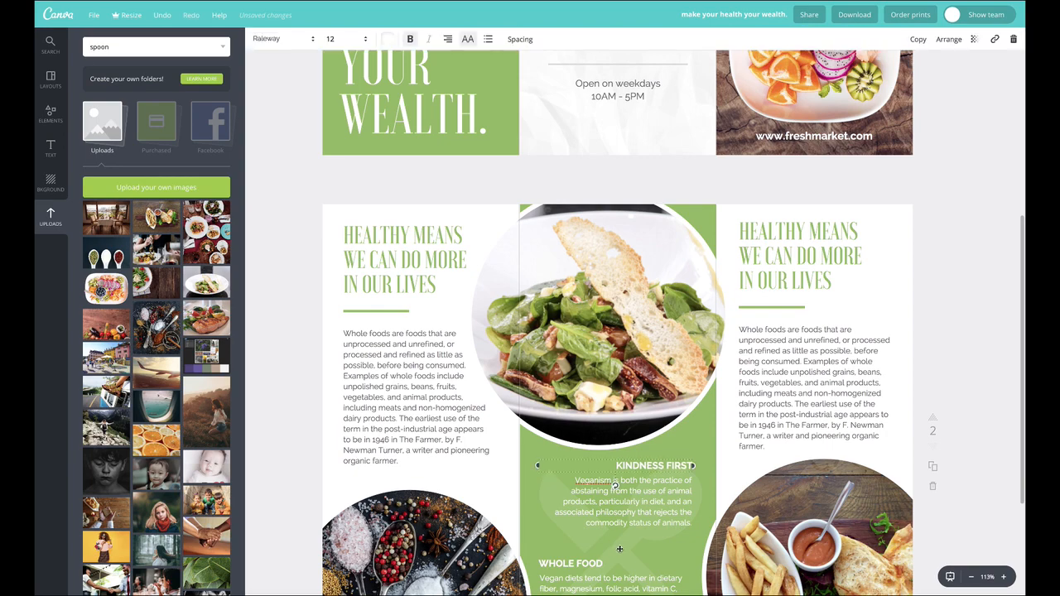
click(619, 548)
scroll(615, 371, down, 3)
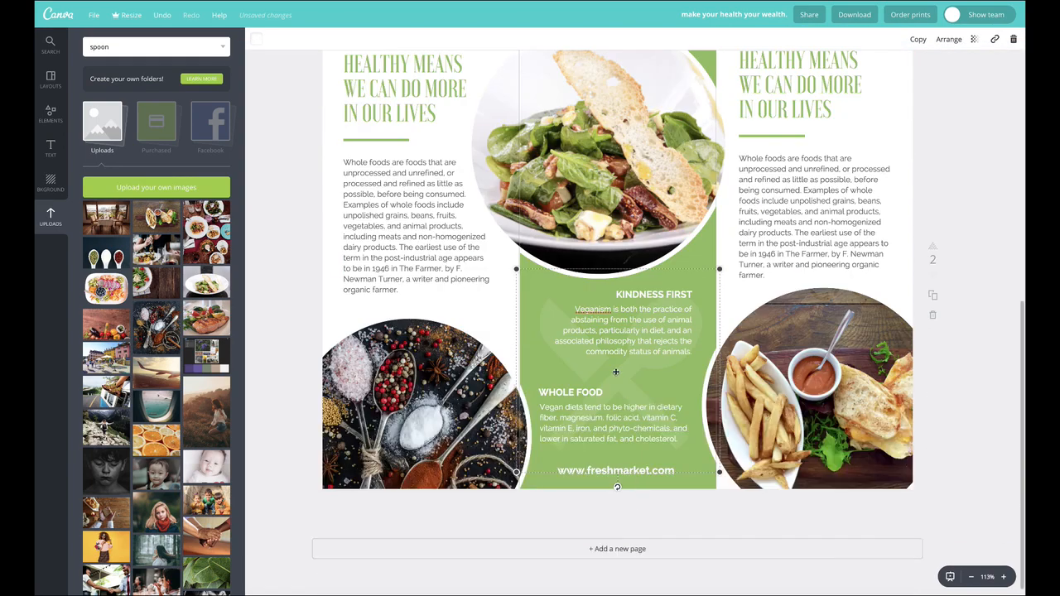
scroll(605, 260, up, 9)
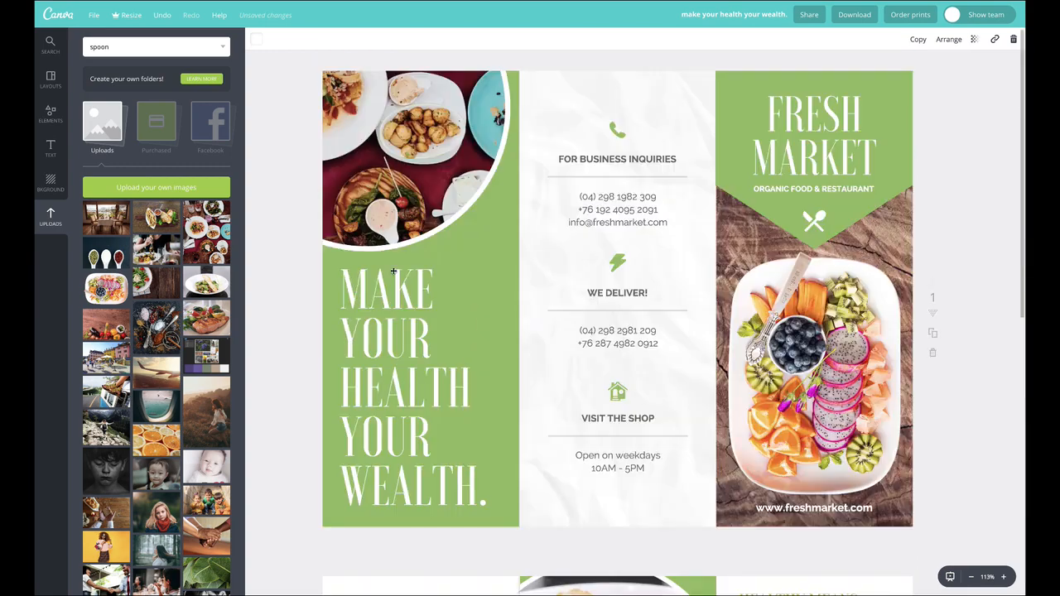
click(282, 231)
click(458, 317)
drag(672, 363, 473, 333)
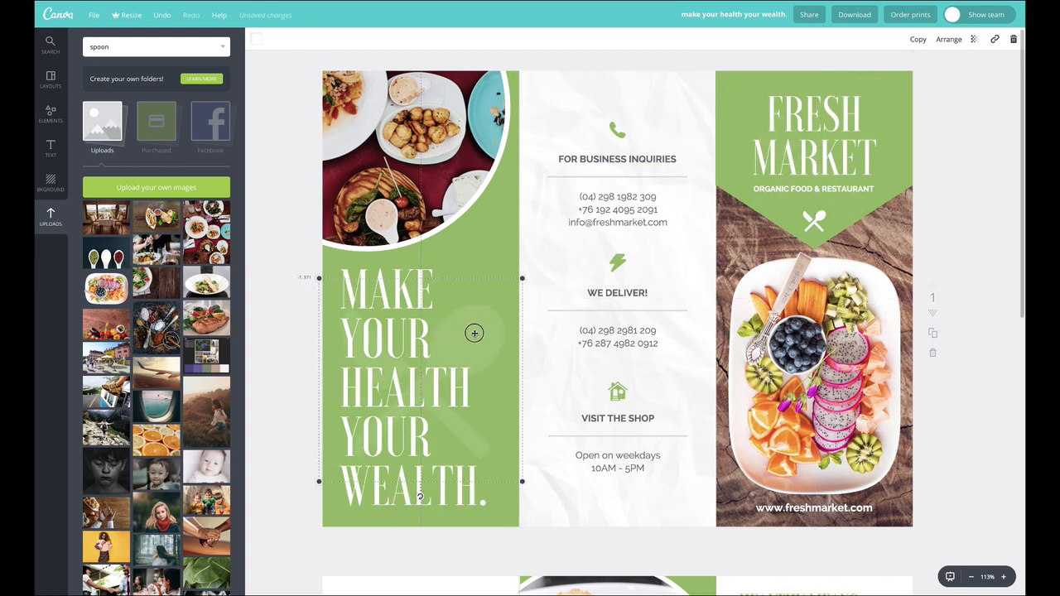
click(299, 186)
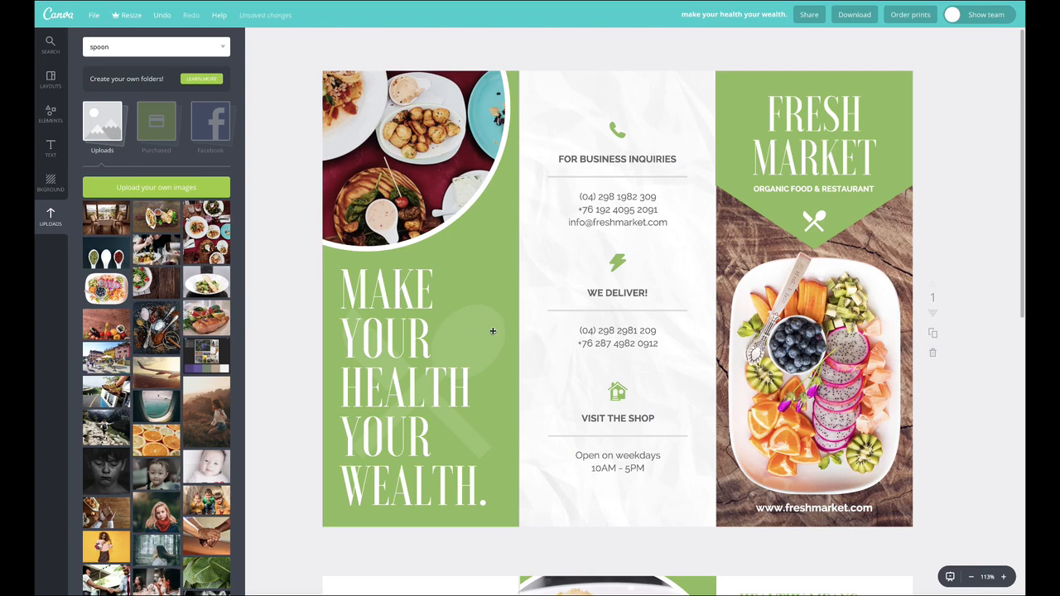